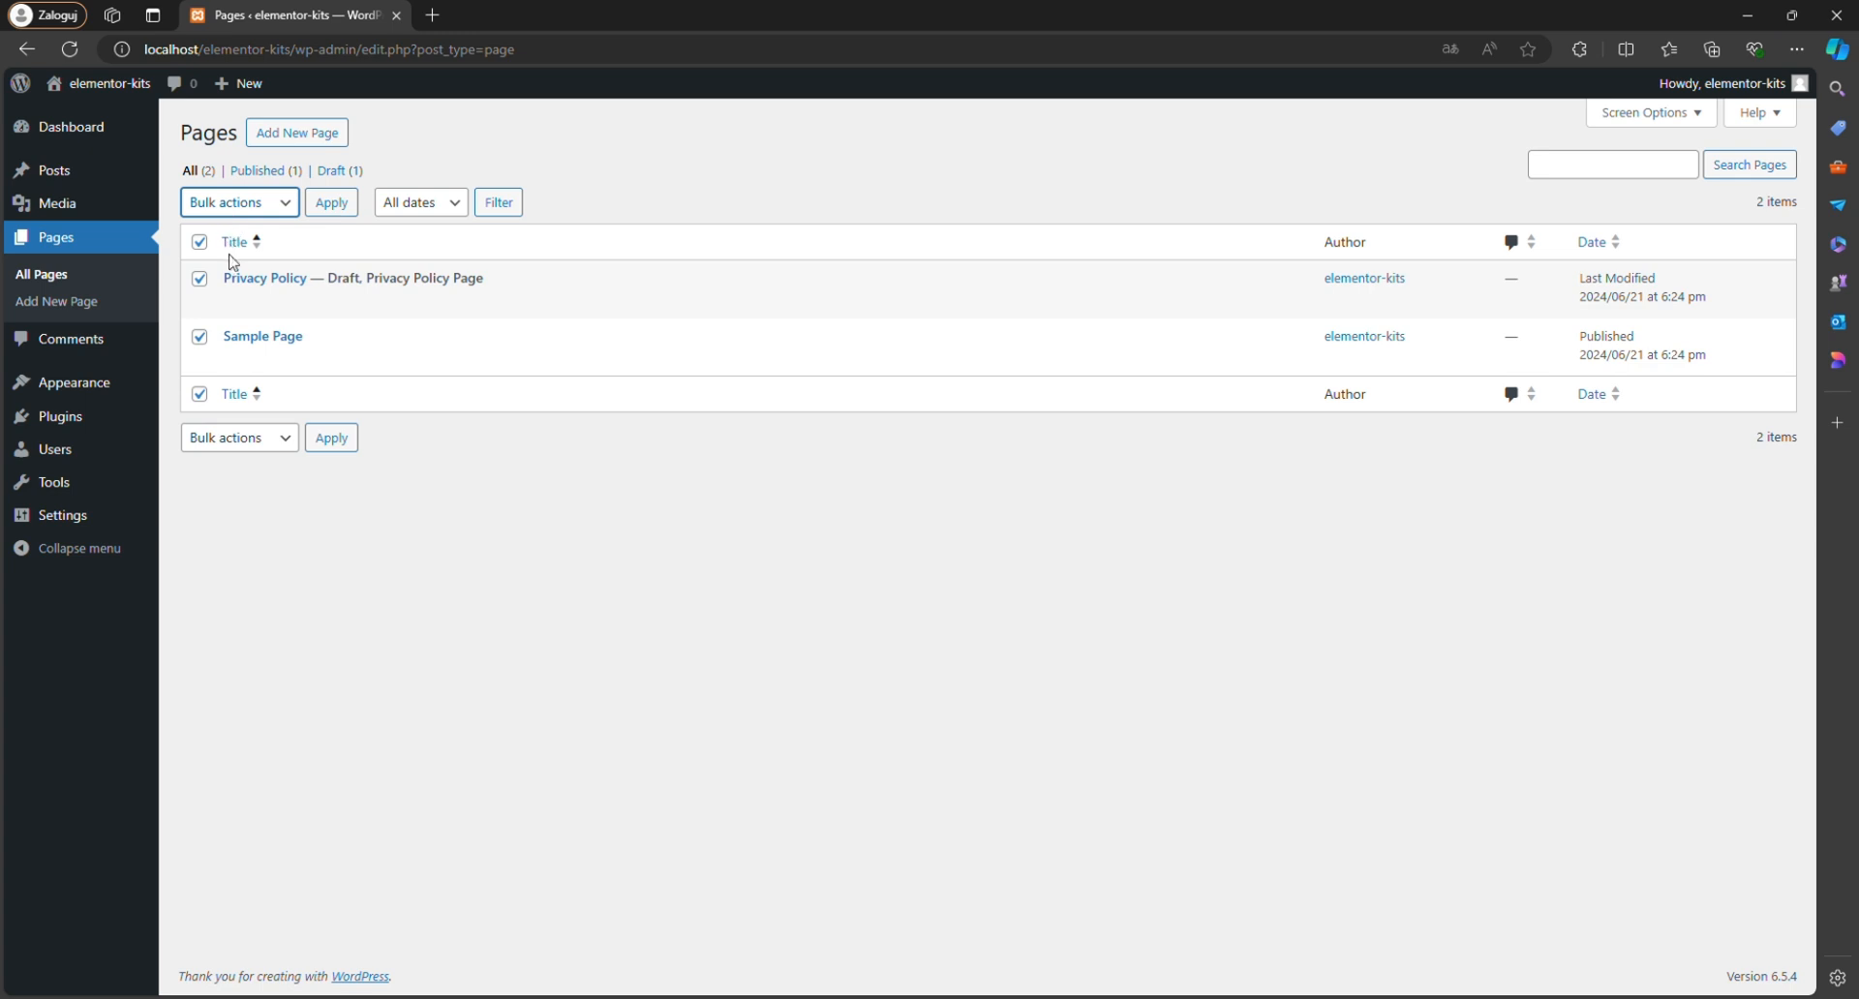
# Move the Privacy Policy and Sample Page pages to the trash and empty the pages trash.
pyautogui.click(234, 265)
pyautogui.click(356, 211)
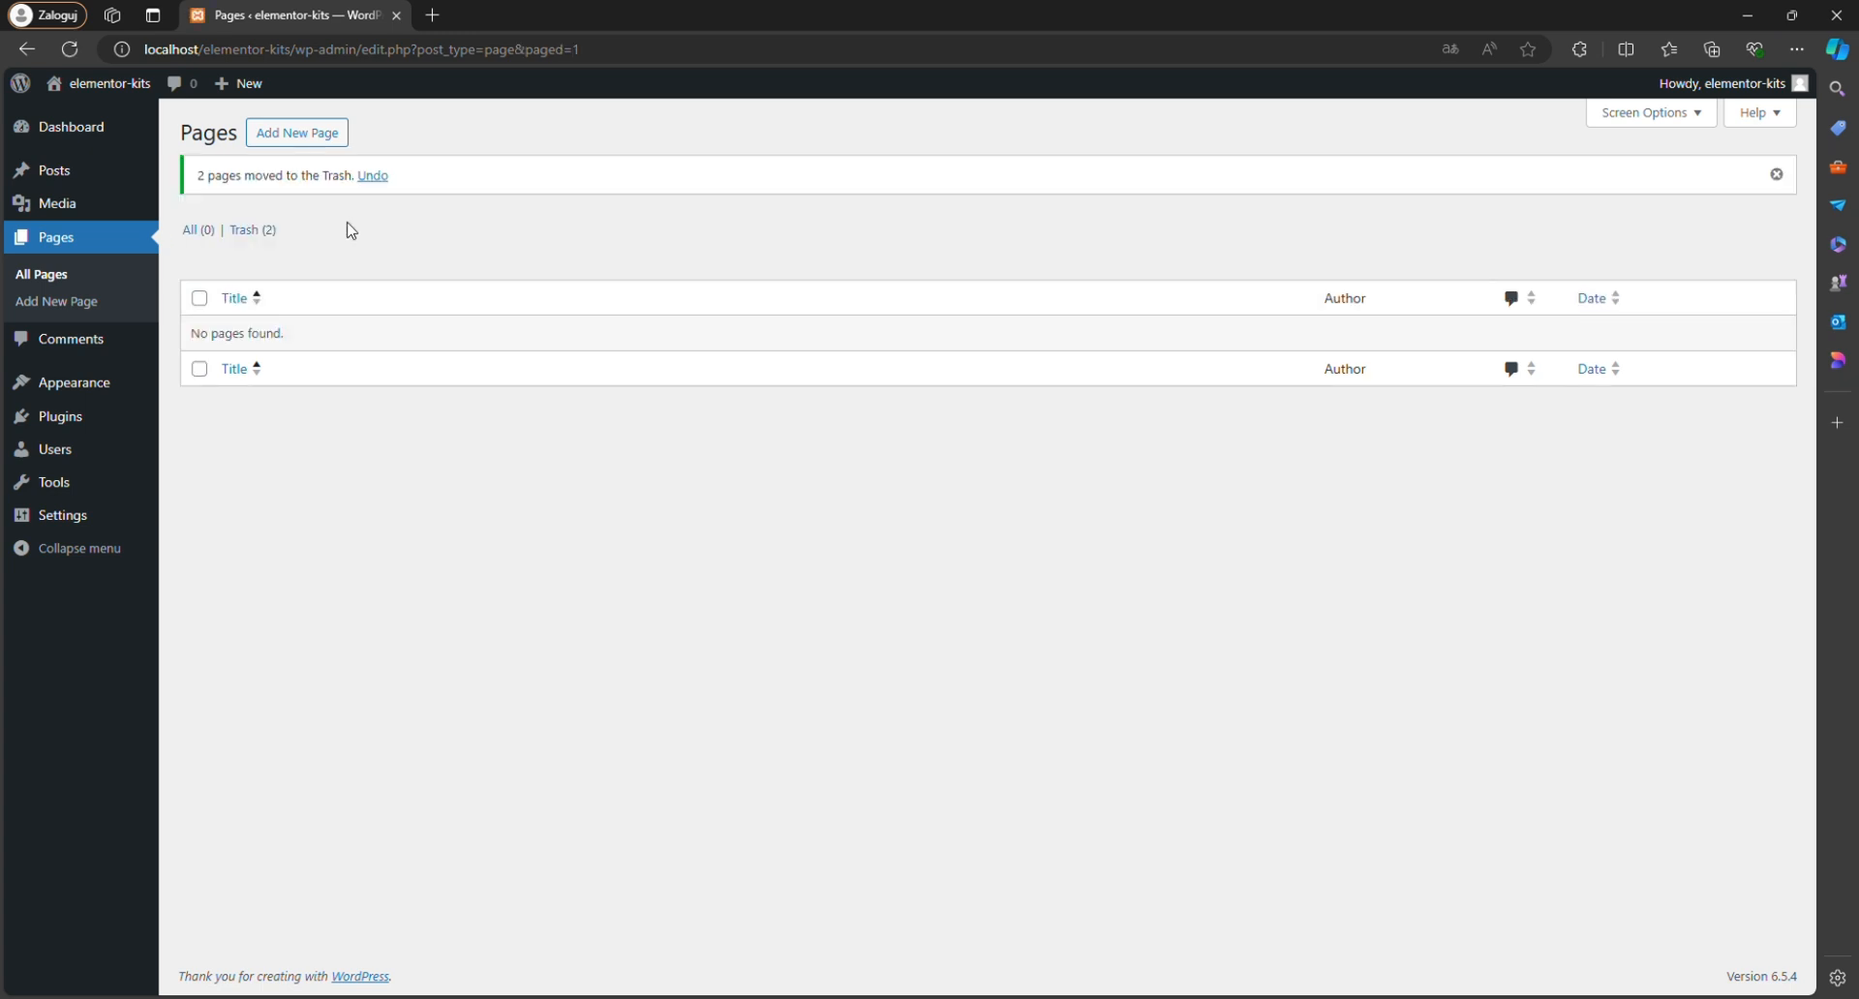
pyautogui.click(264, 229)
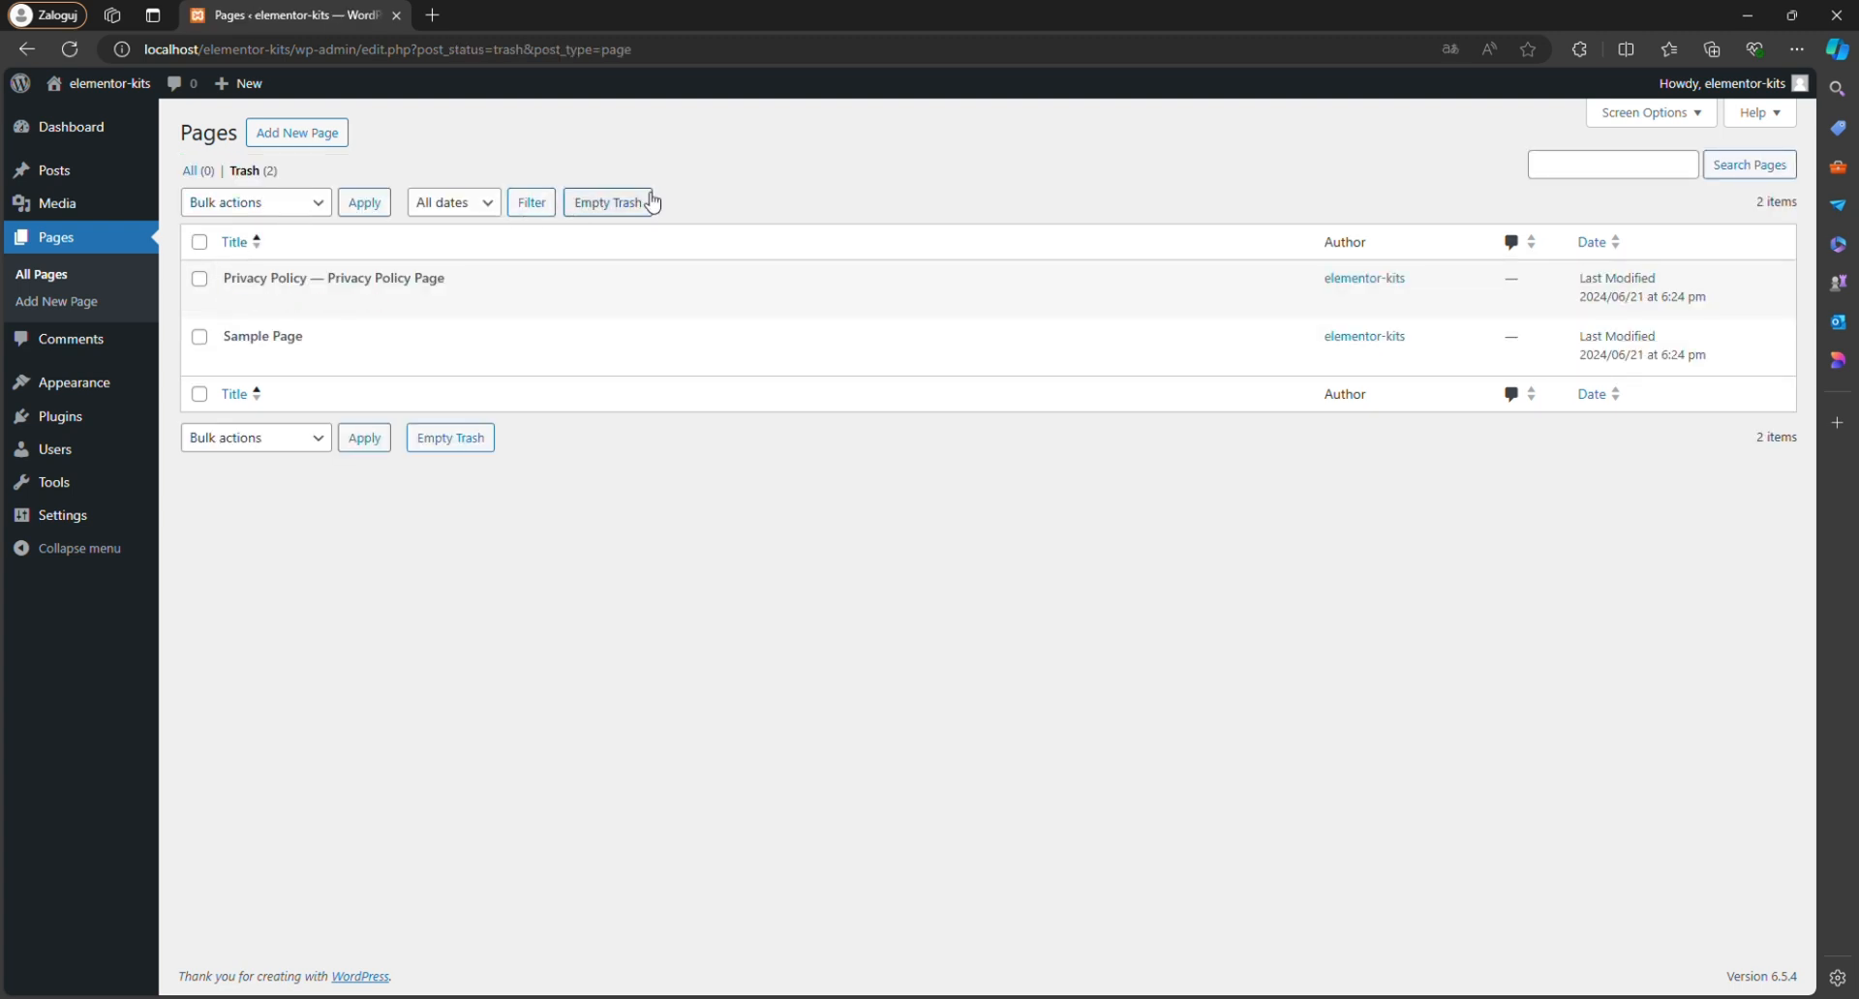
pyautogui.click(653, 215)
# Move the "Hello world!" post to the trash and empty the posts trash.
pyautogui.moveTo(53, 174)
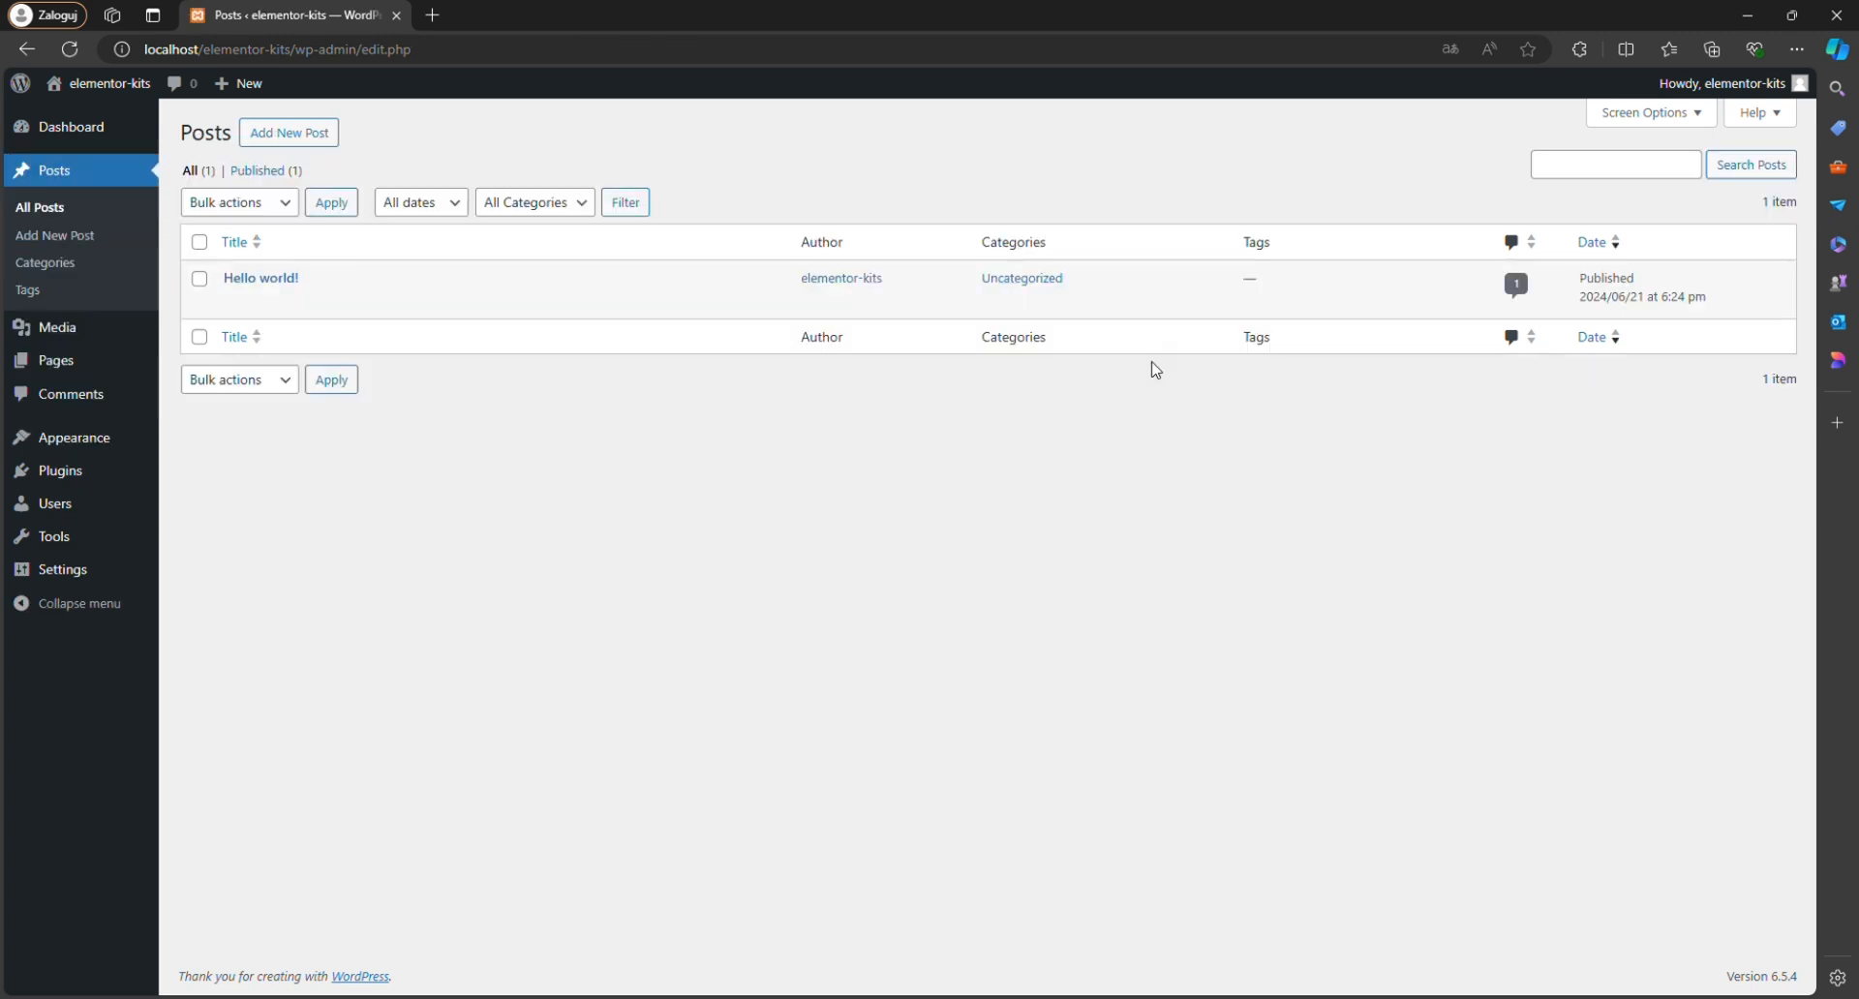
pyautogui.click(335, 303)
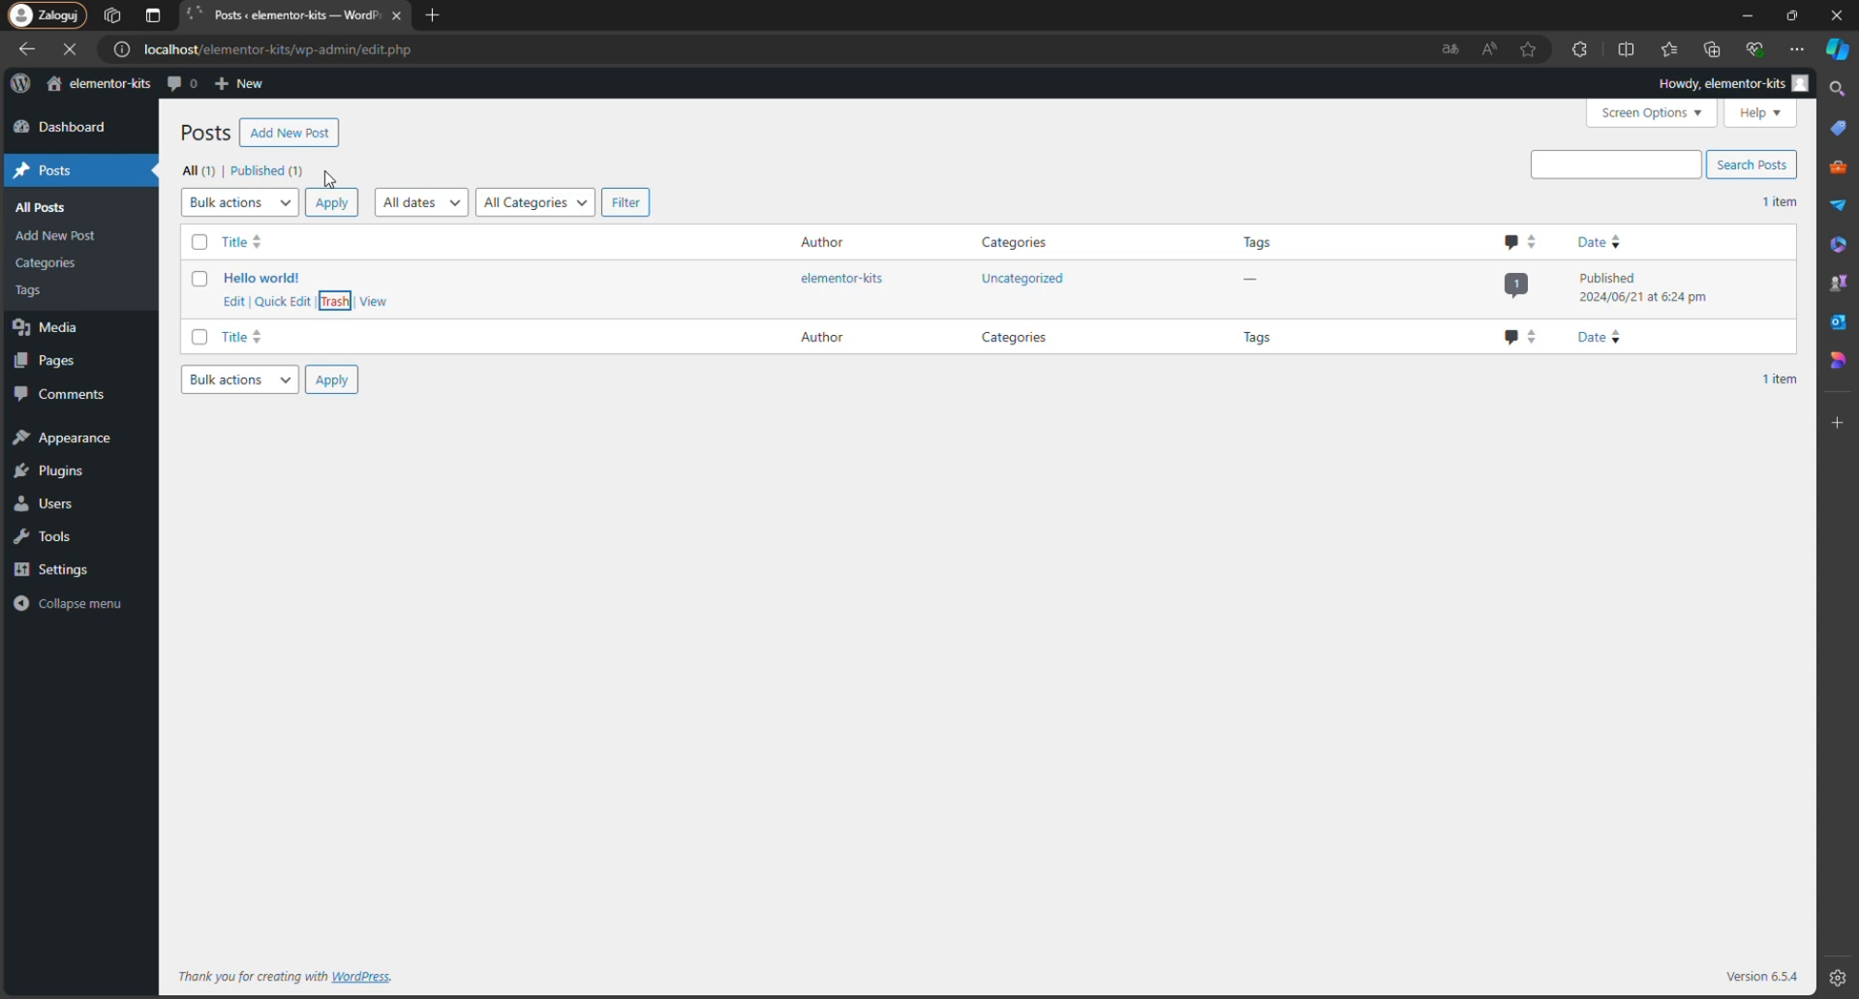
pyautogui.click(271, 233)
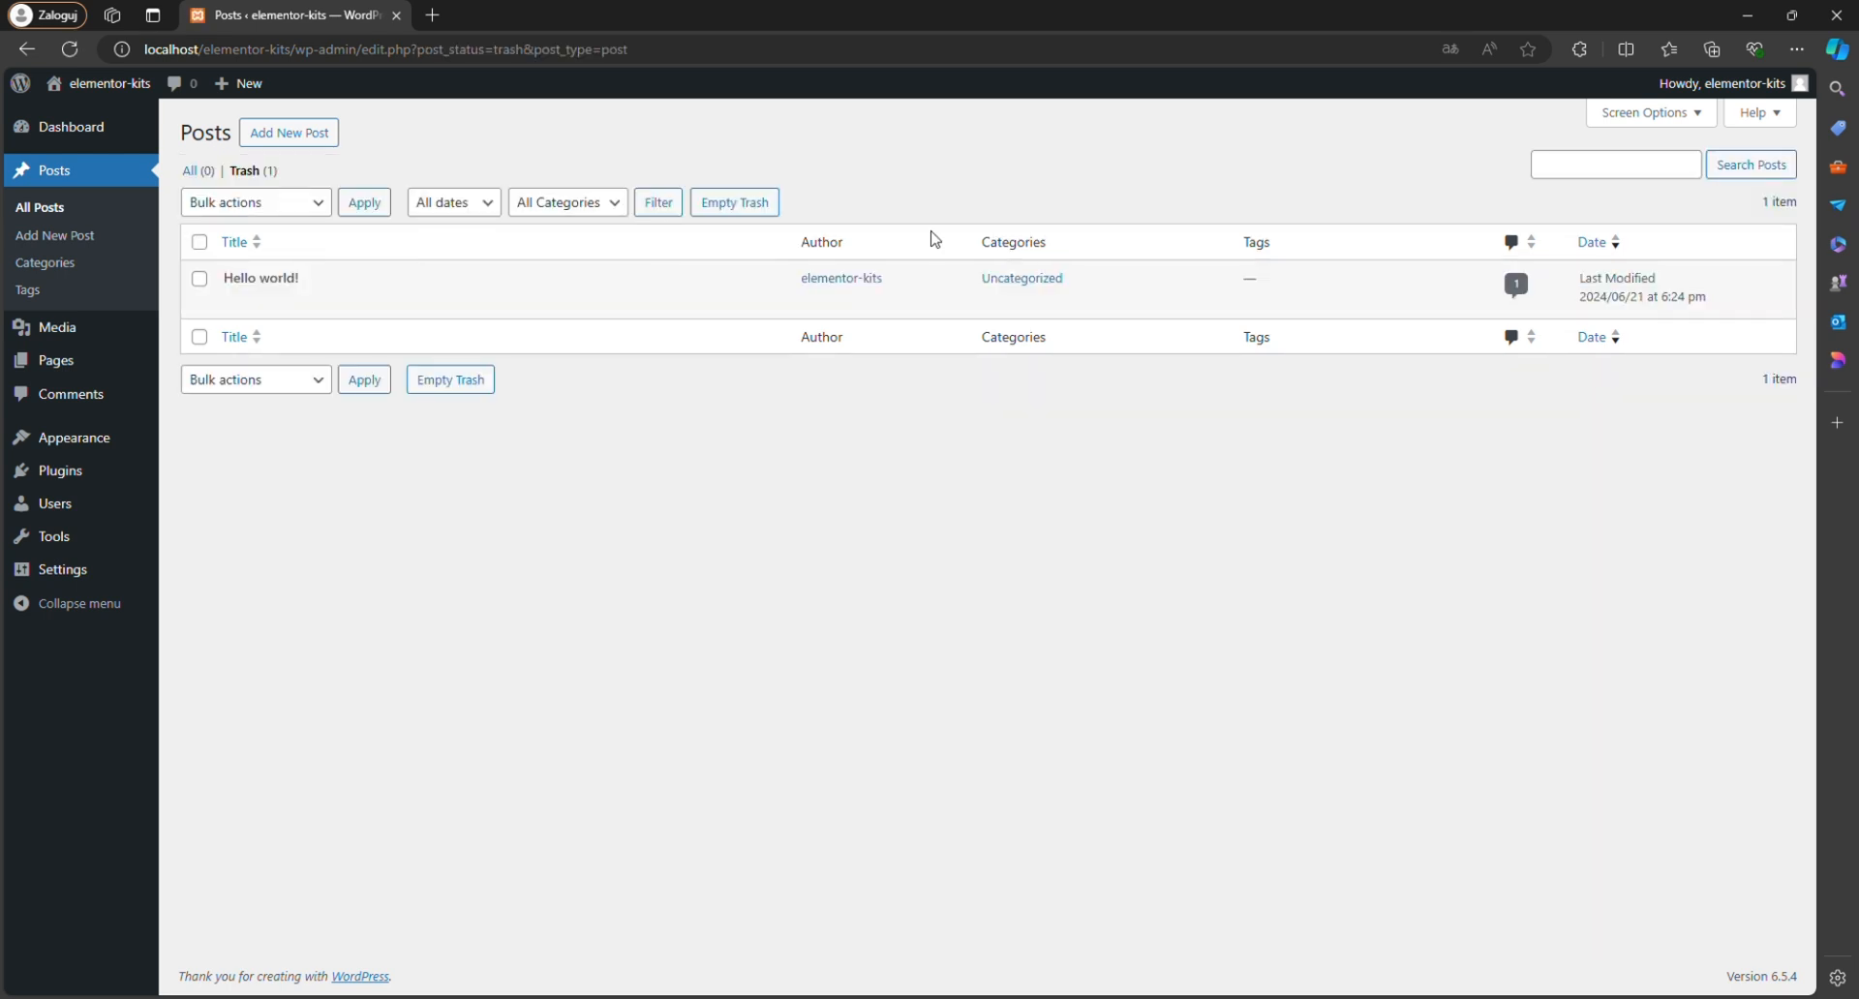
pyautogui.click(774, 208)
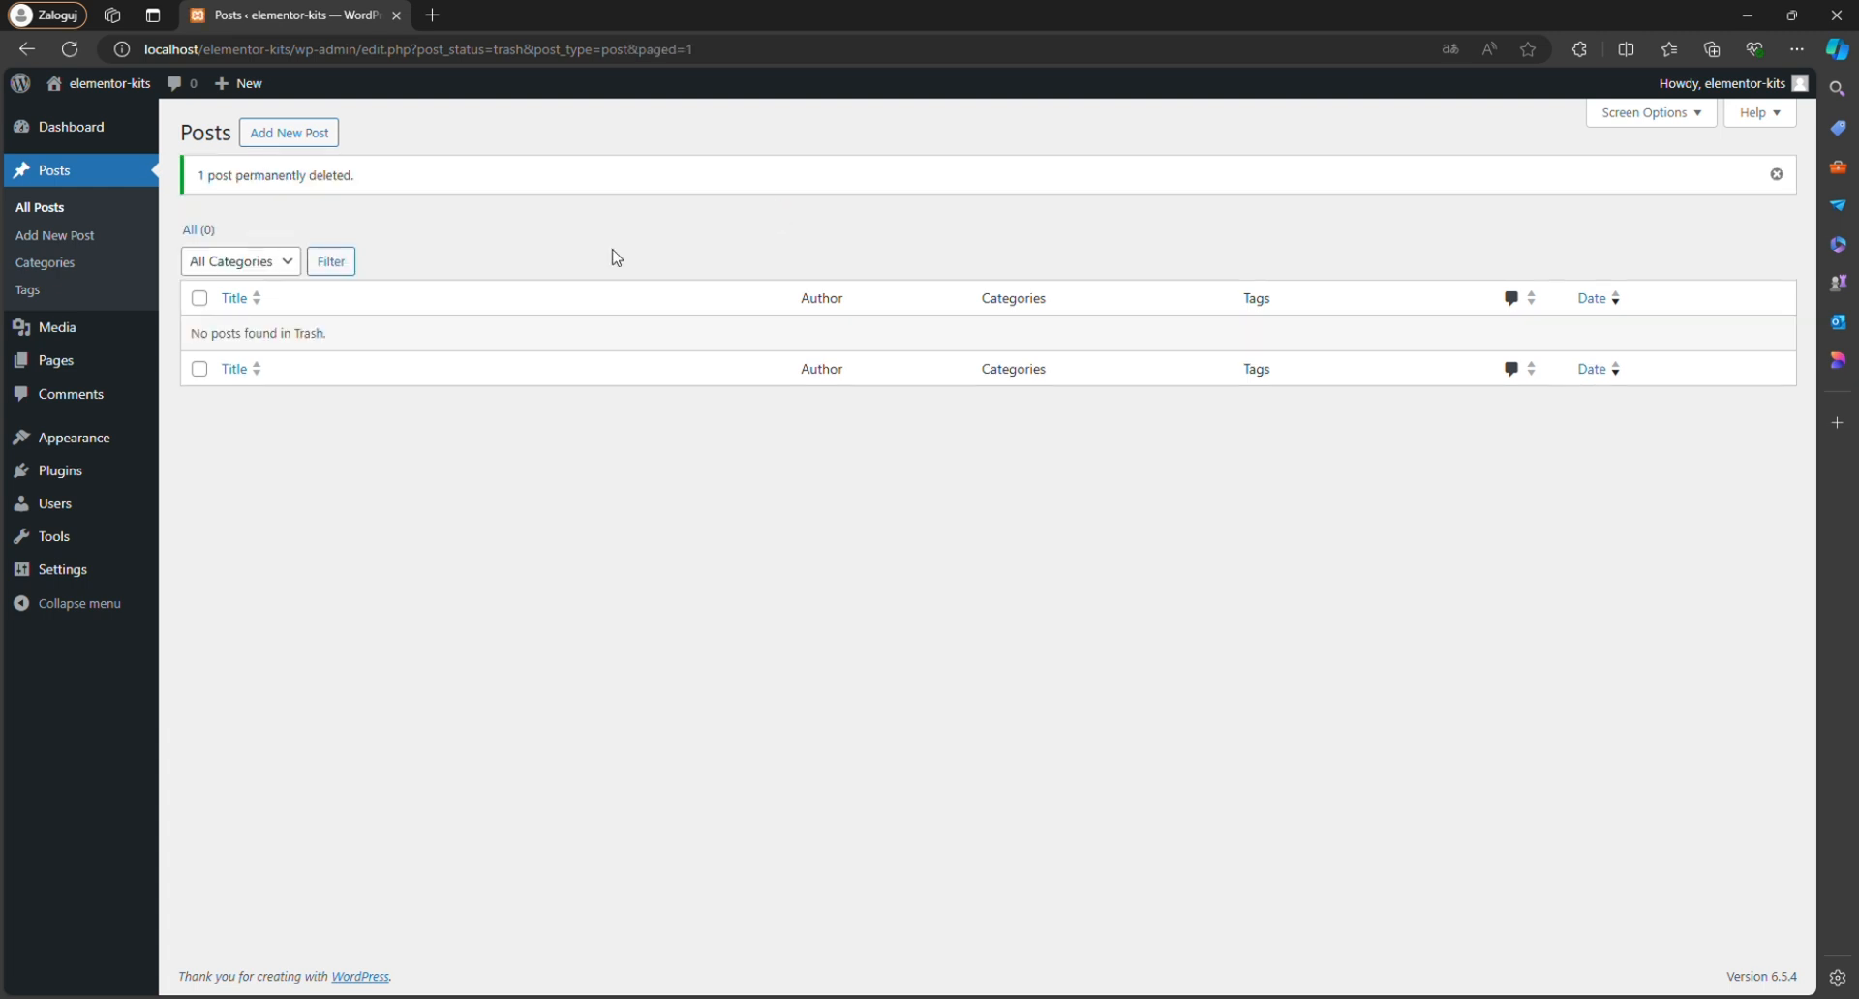
# Delete the Akismet Anti-spam and Hello Dolly plugins from the installed plugins.
pyautogui.click(97, 481)
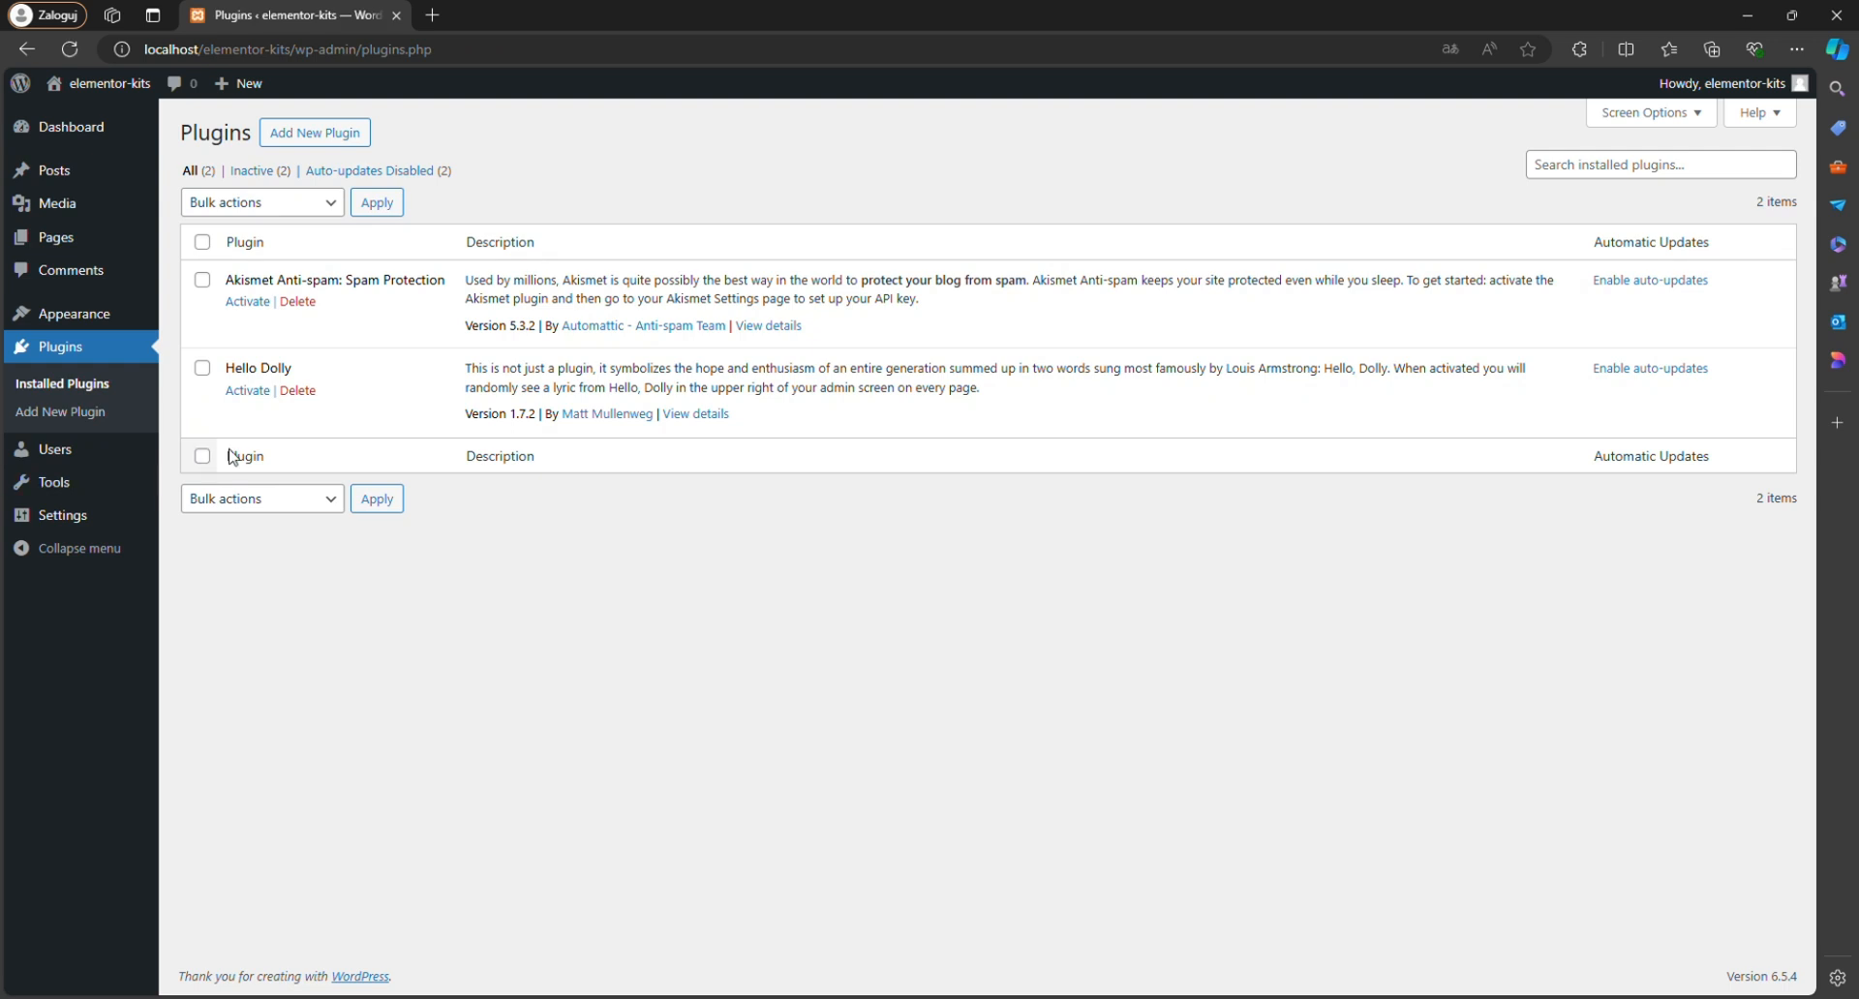
pyautogui.click(298, 301)
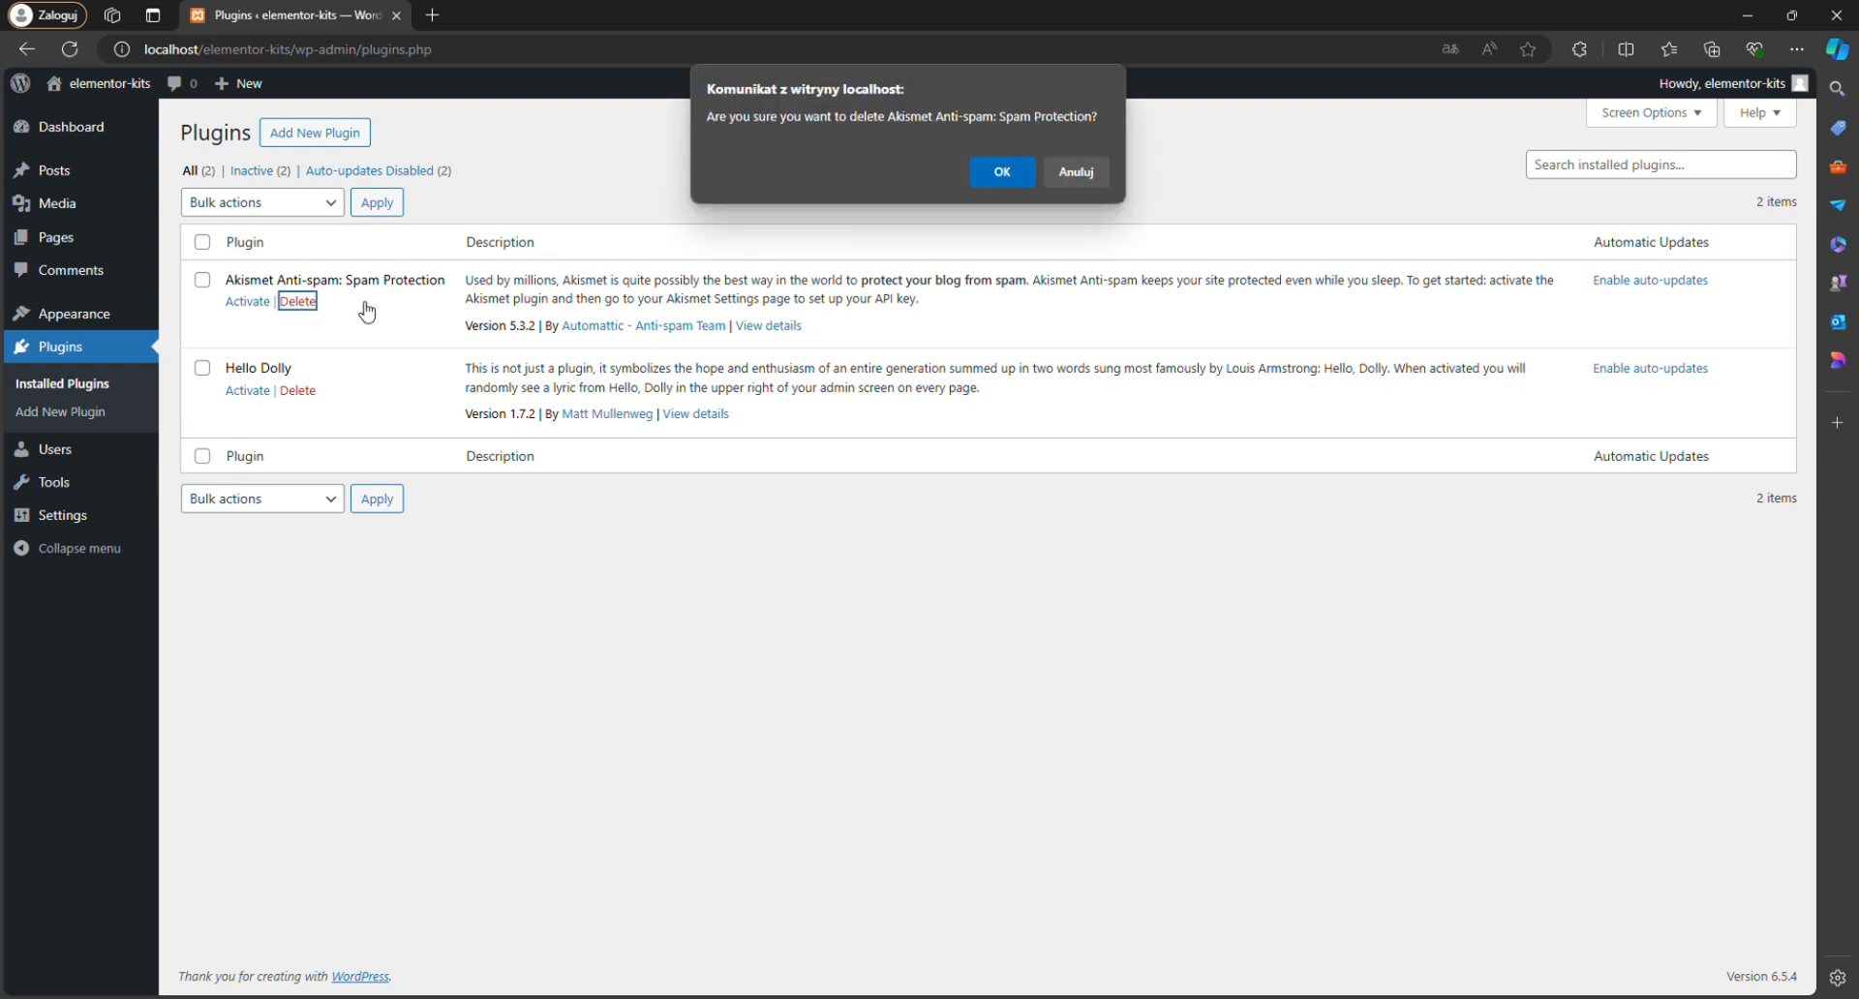
pyautogui.click(992, 176)
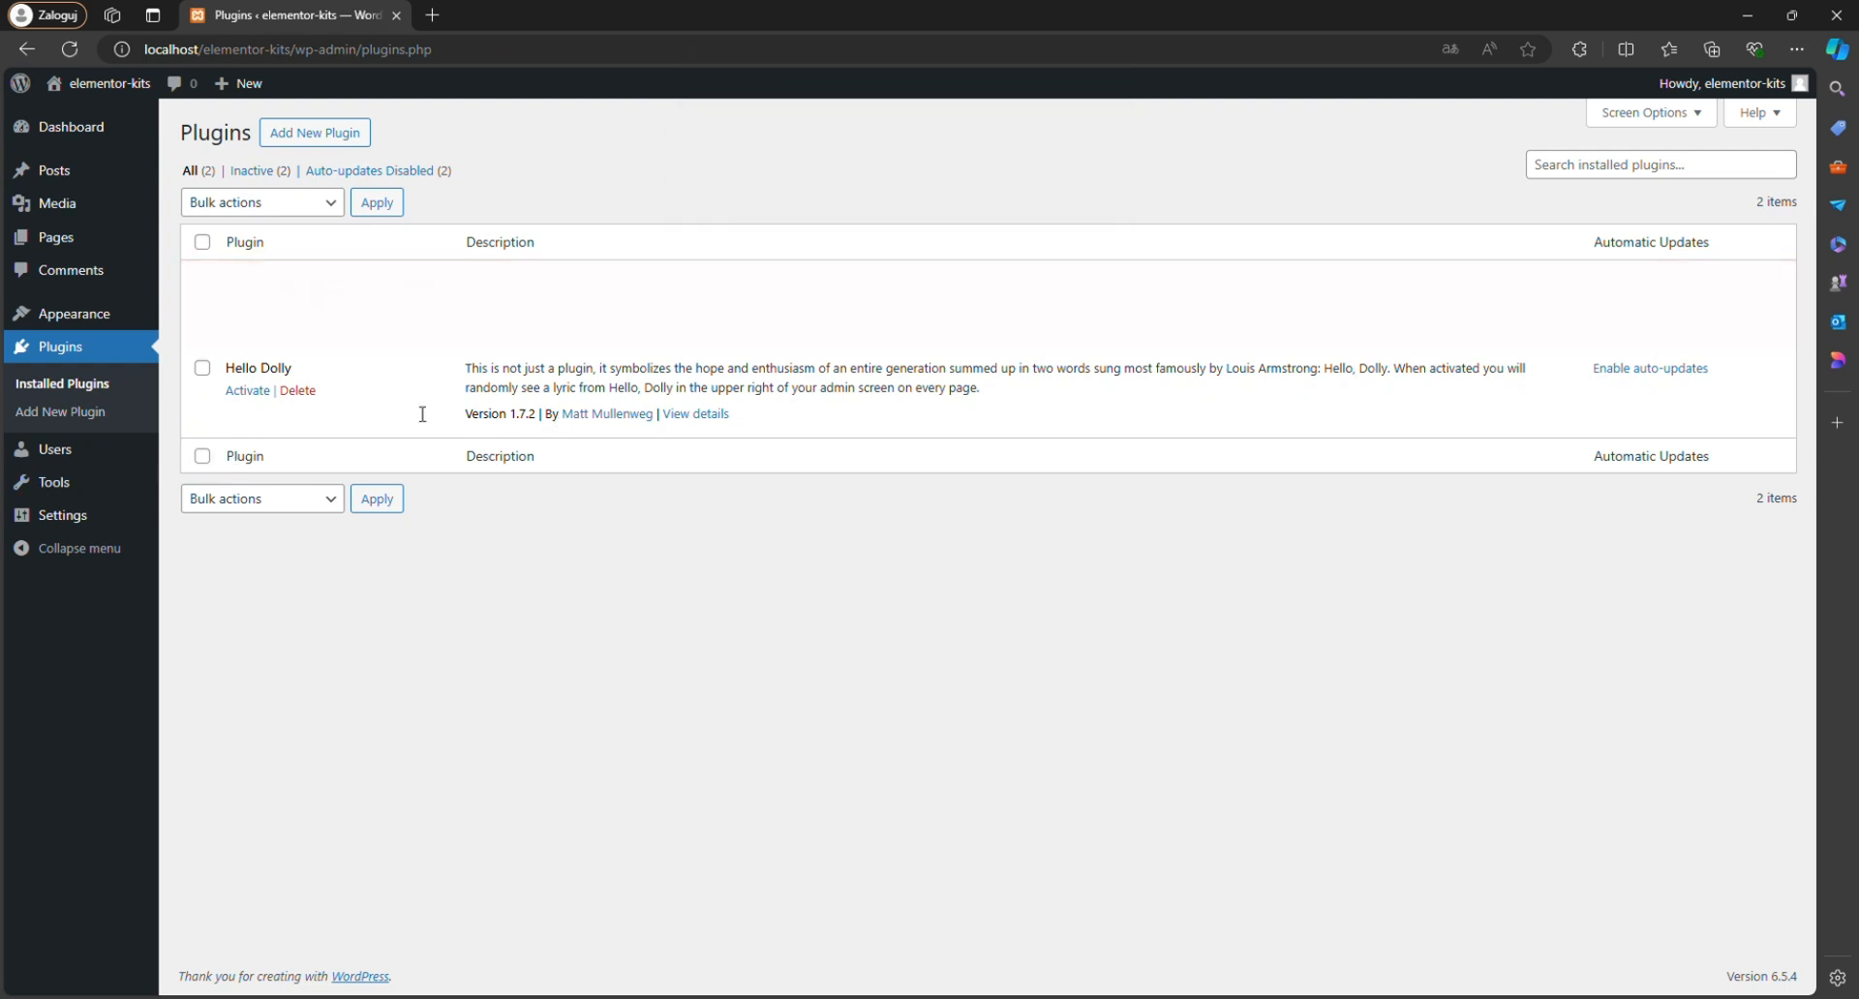
pyautogui.click(303, 345)
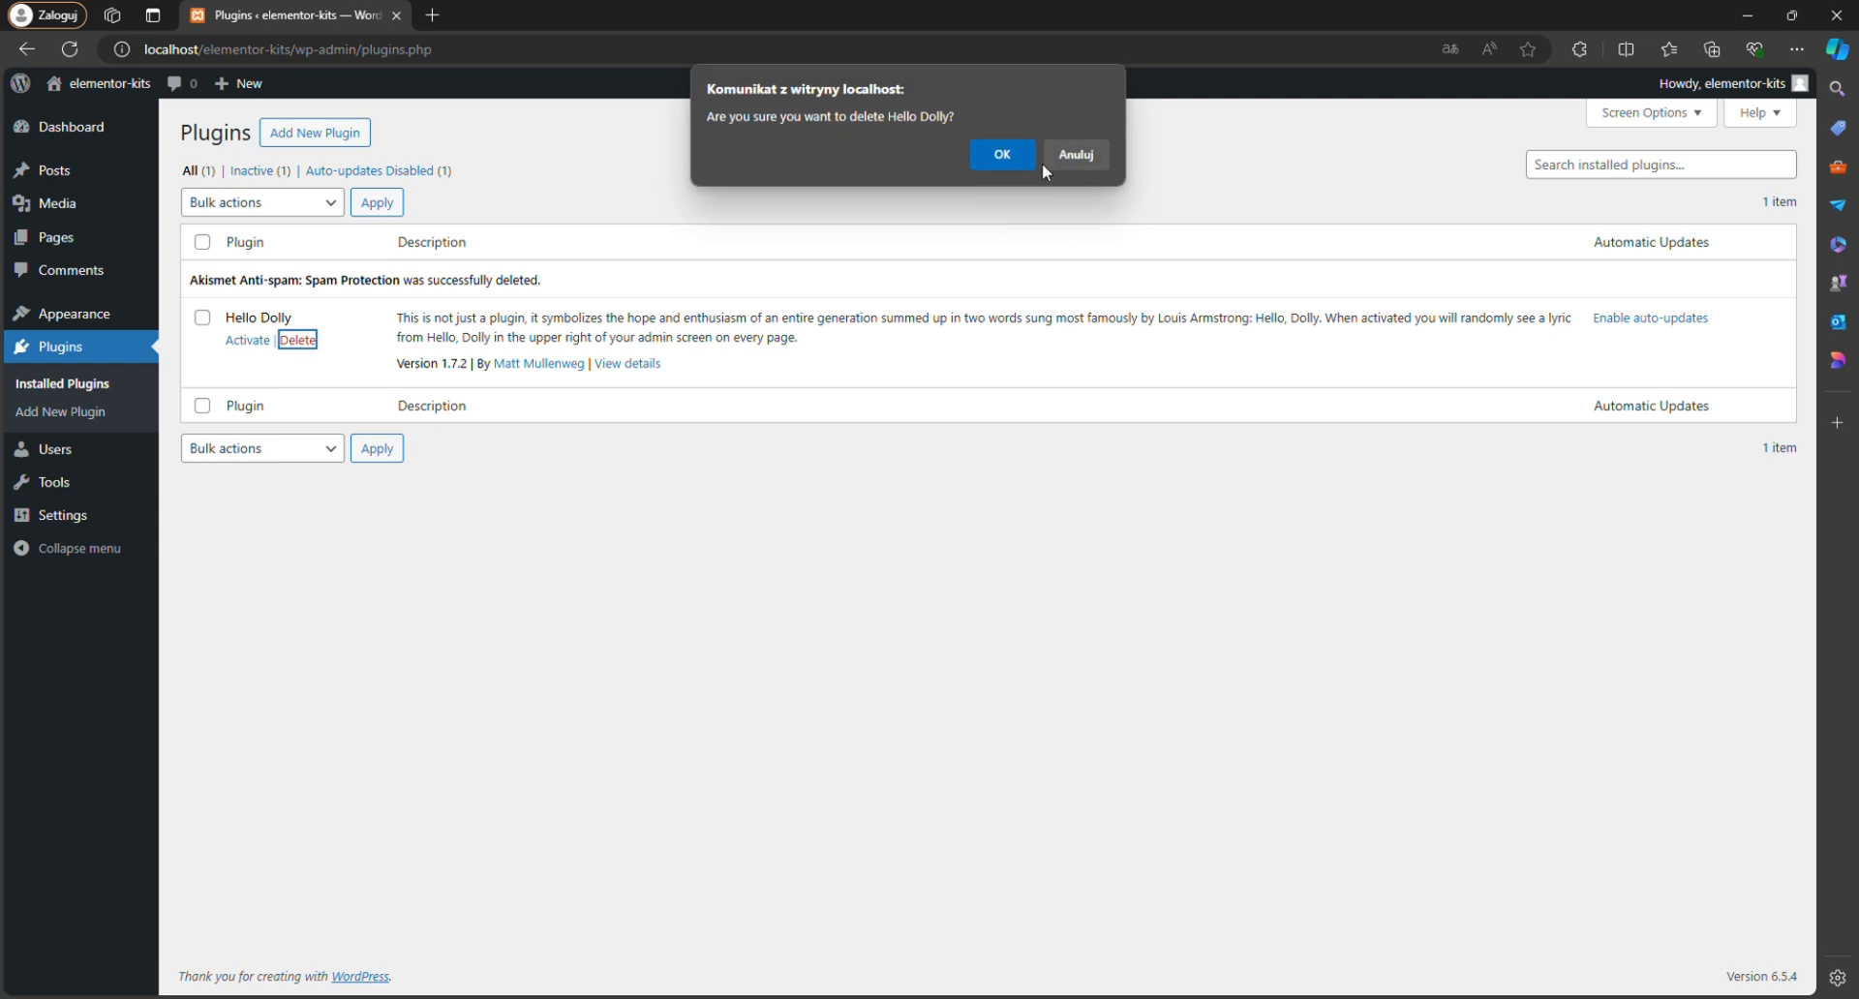
pyautogui.click(1011, 161)
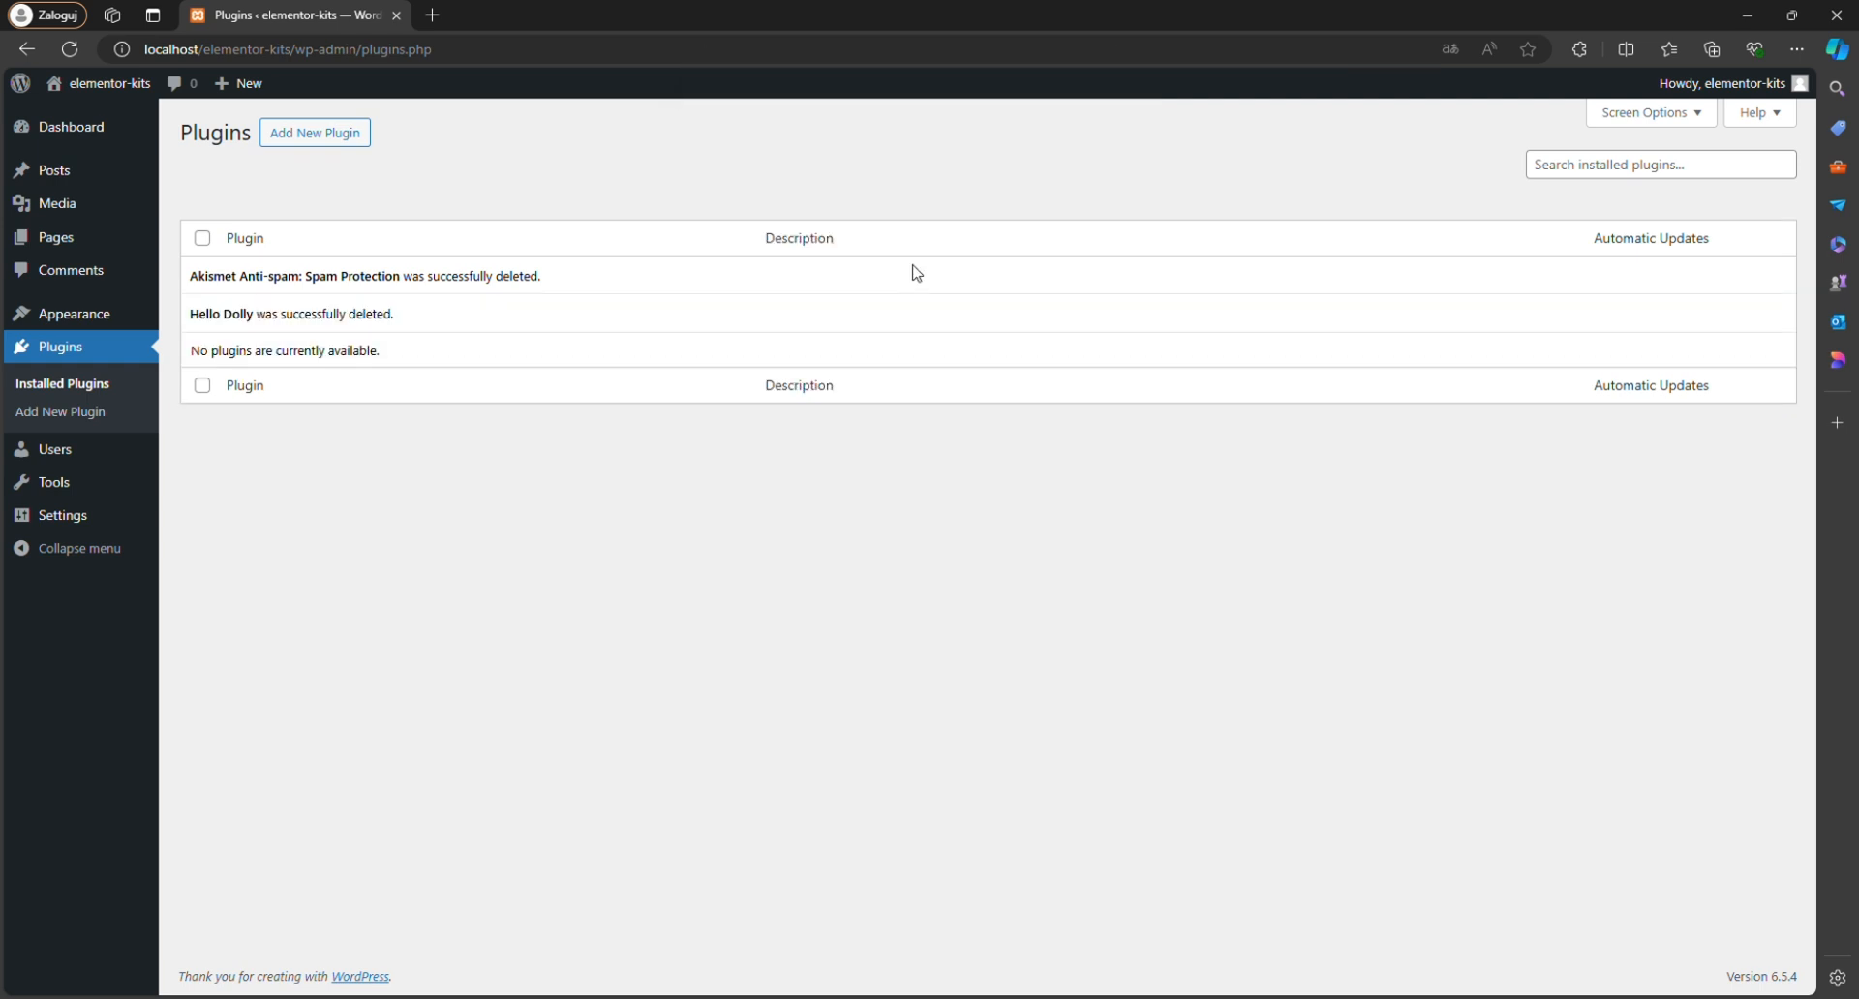
# Search the plugin directory for "elementor", and install and activate the Elementor Website Builder plugin.
pyautogui.click(347, 141)
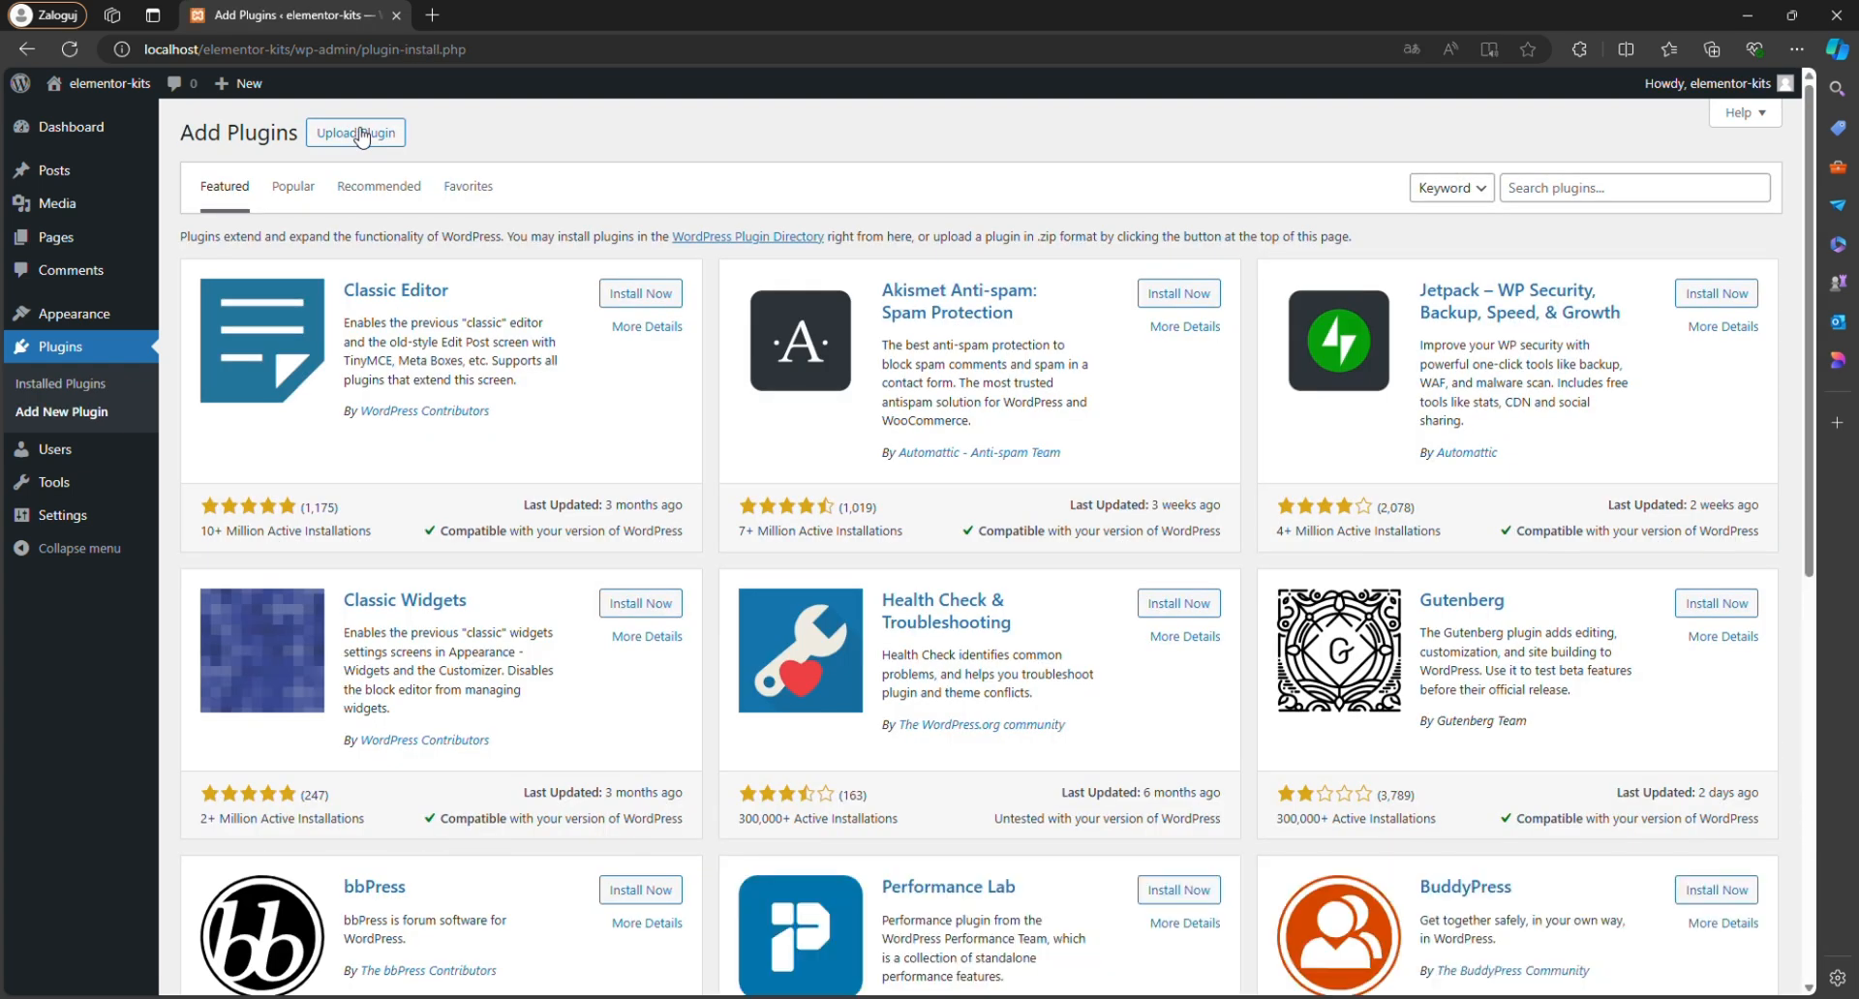
pyautogui.click(1554, 200)
pyautogui.write('elemen')
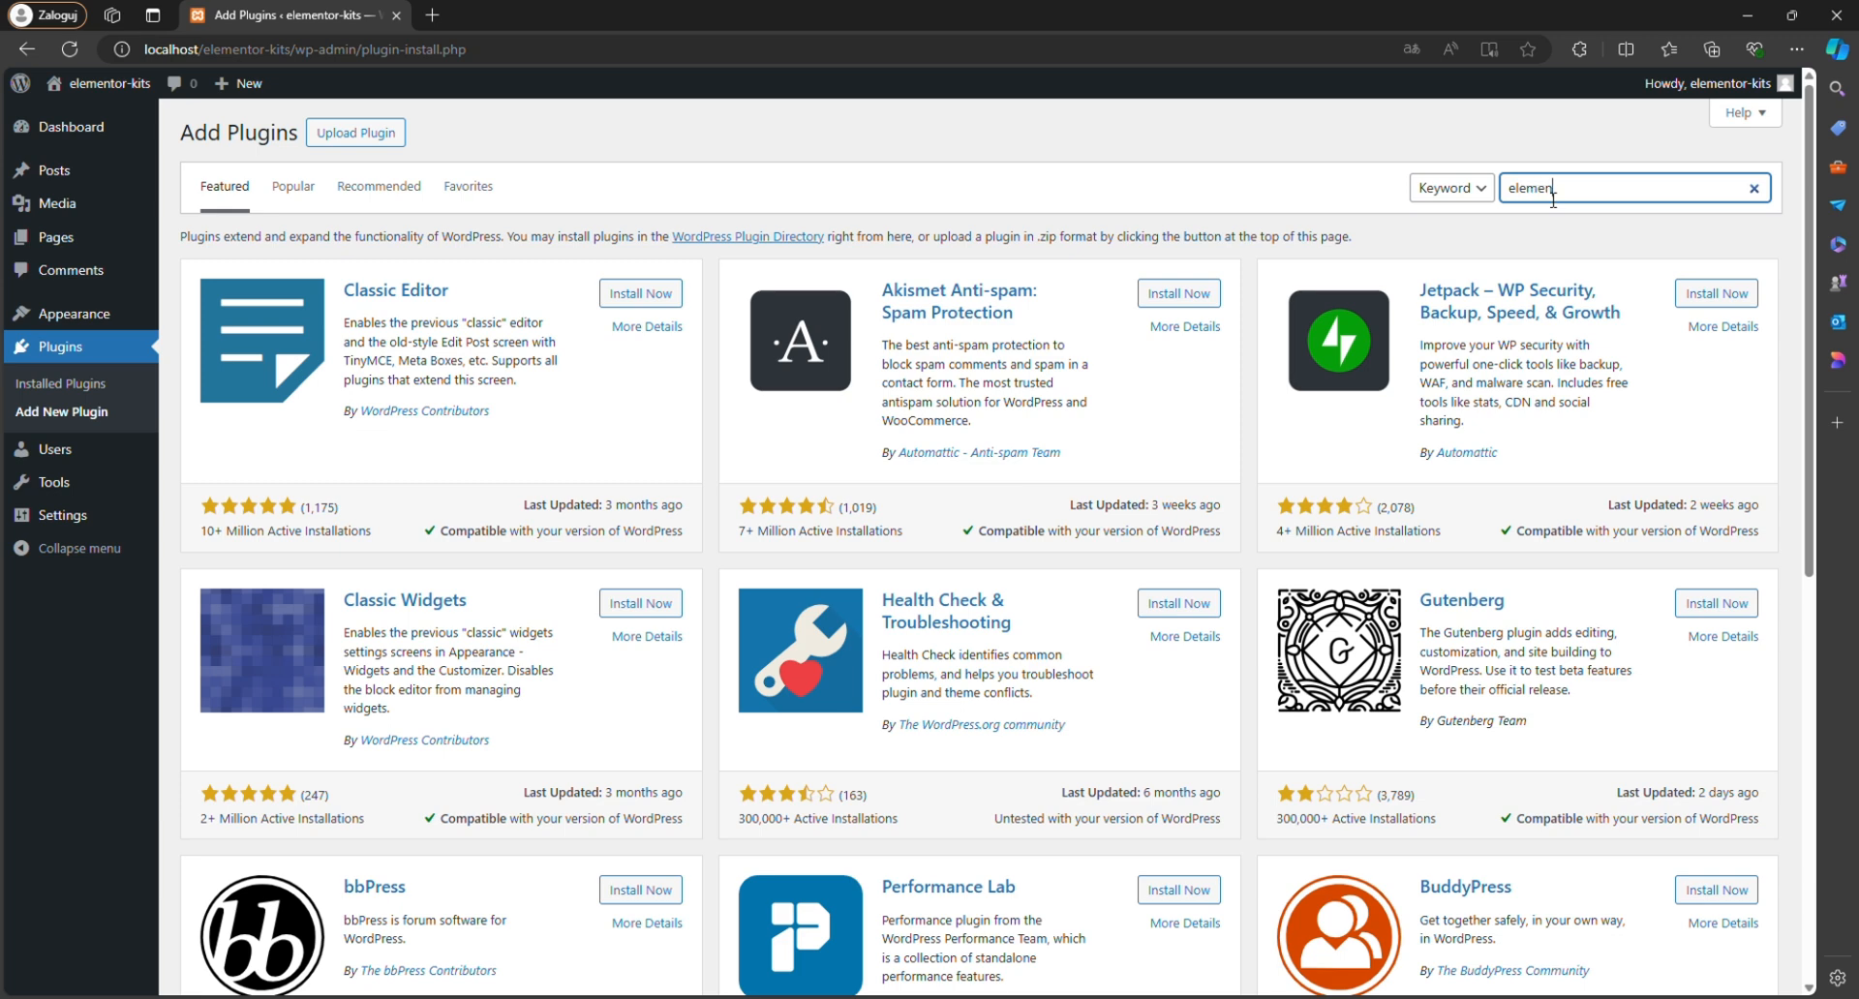
pyautogui.write('to')
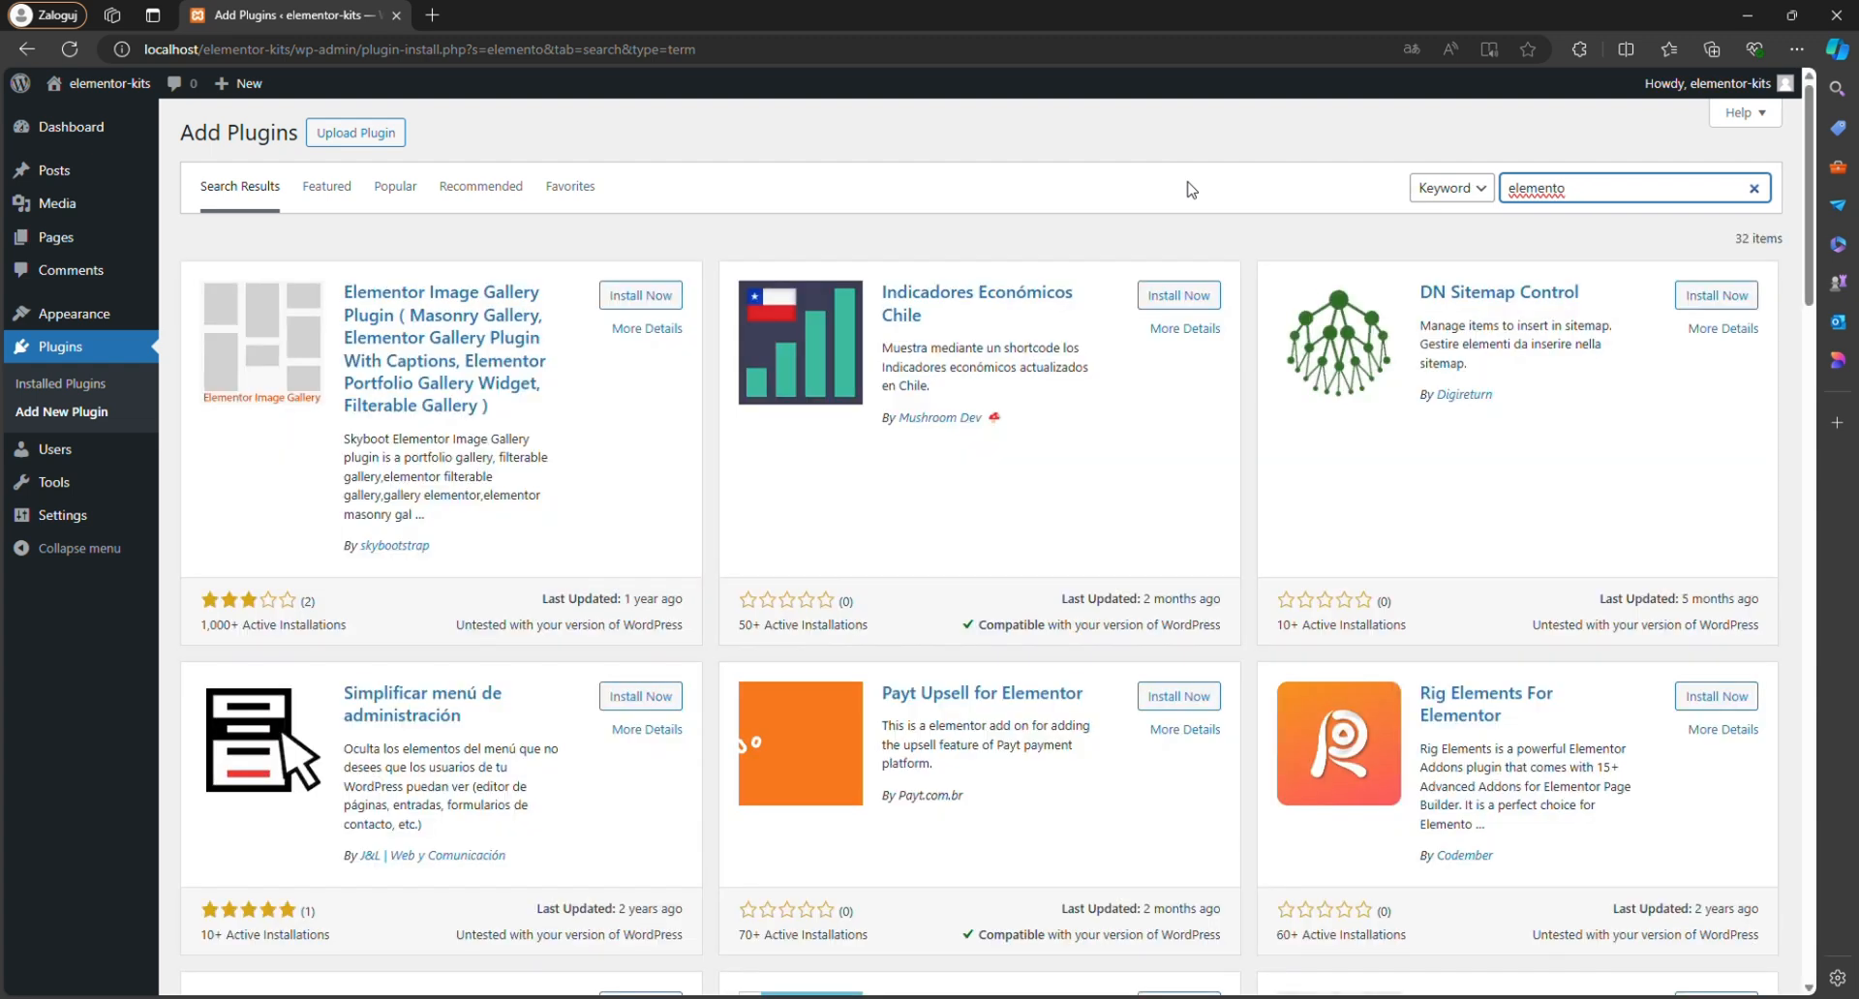
pyautogui.write('r')
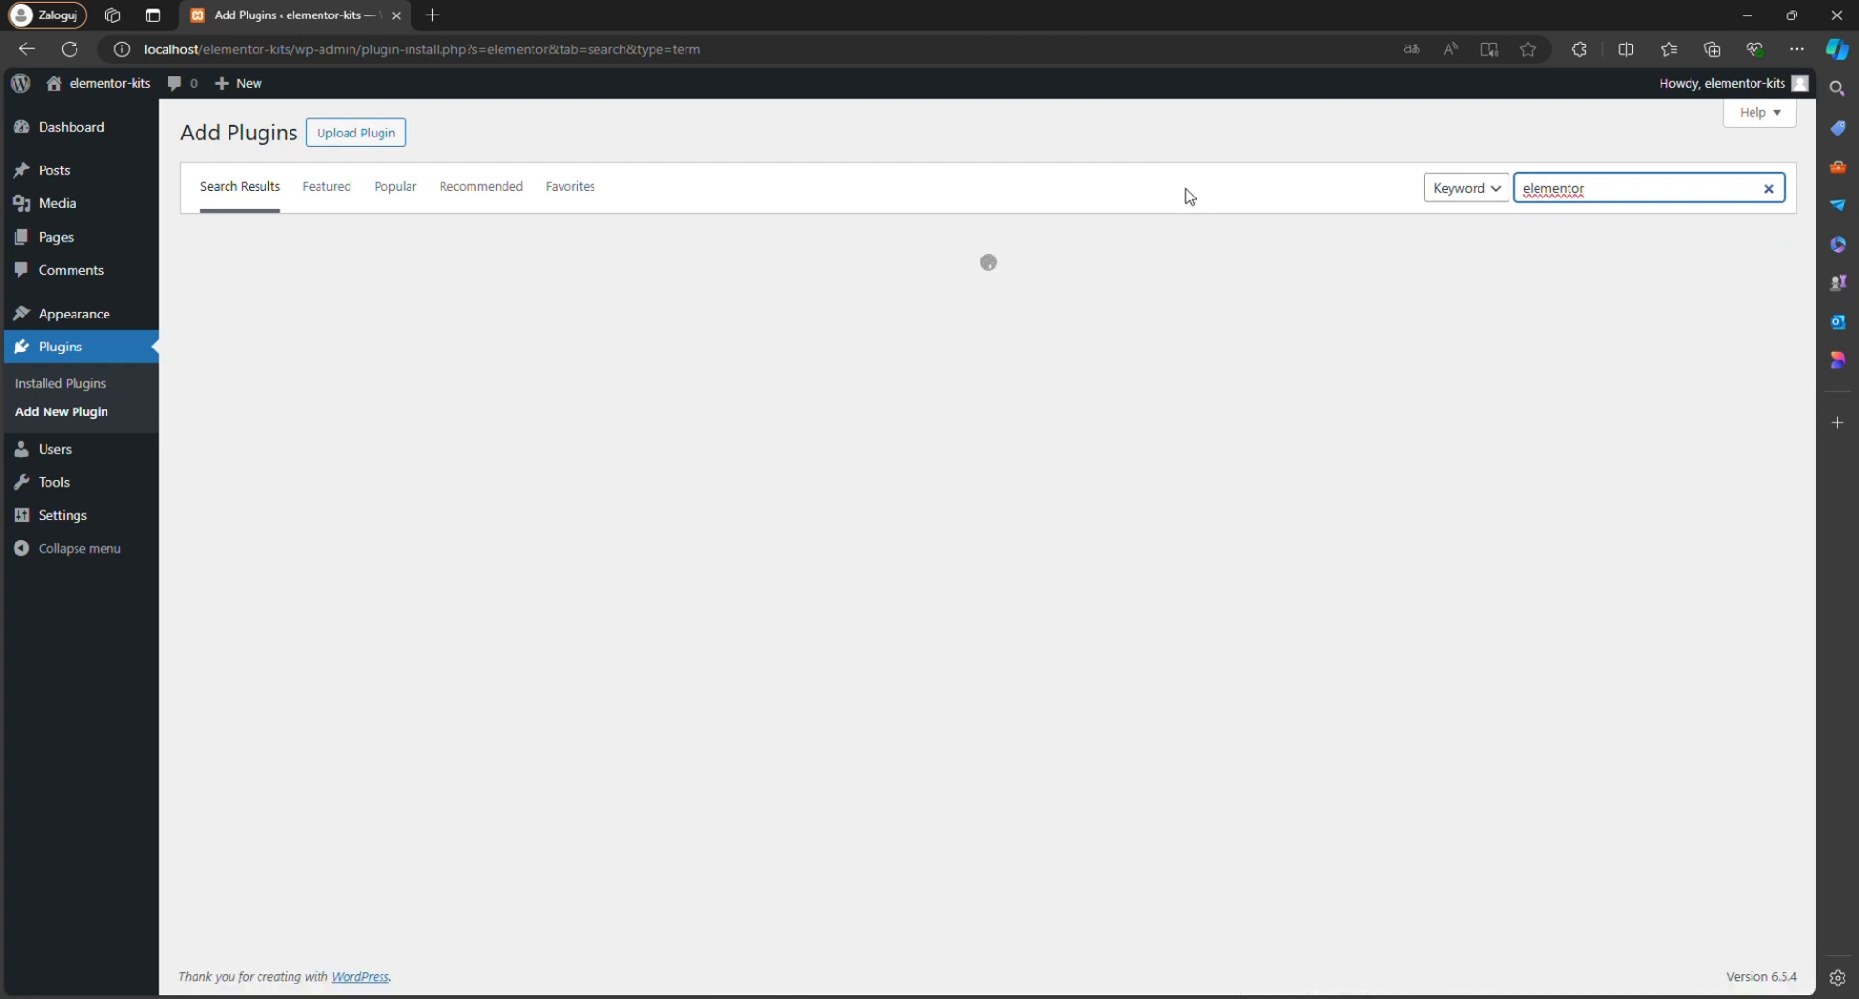
pyautogui.click(1189, 197)
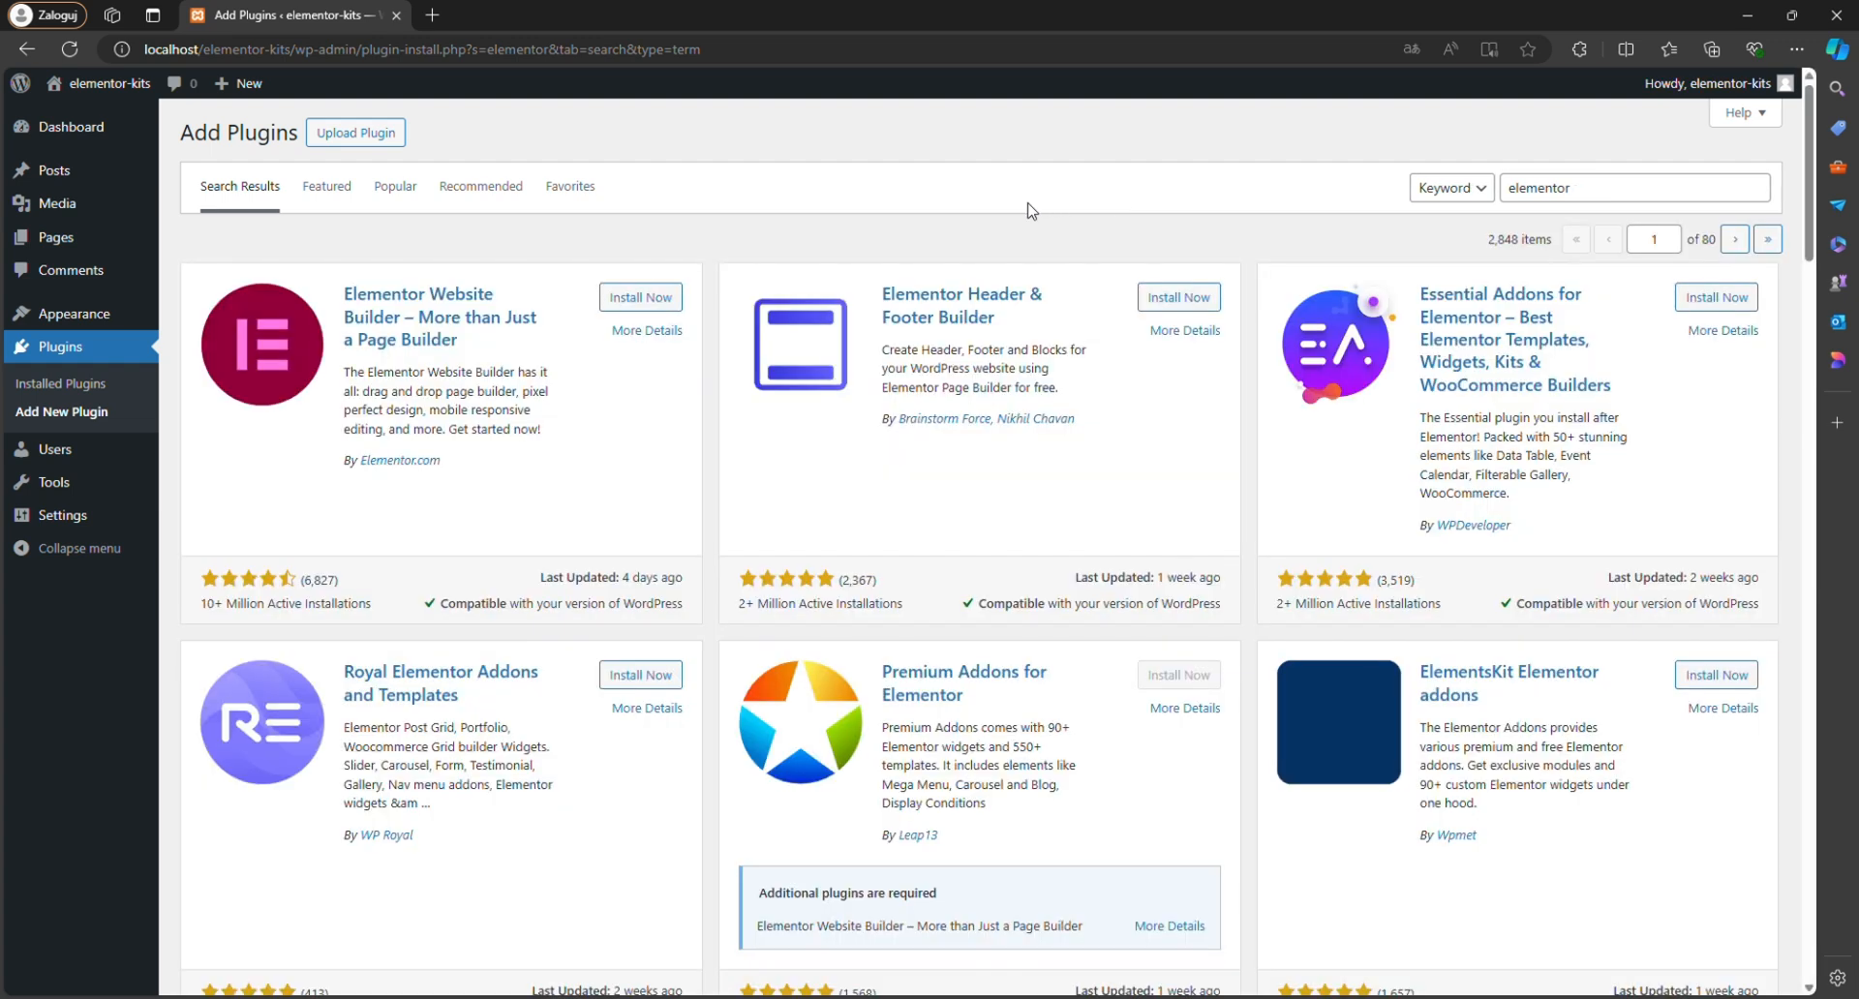
pyautogui.click(664, 298)
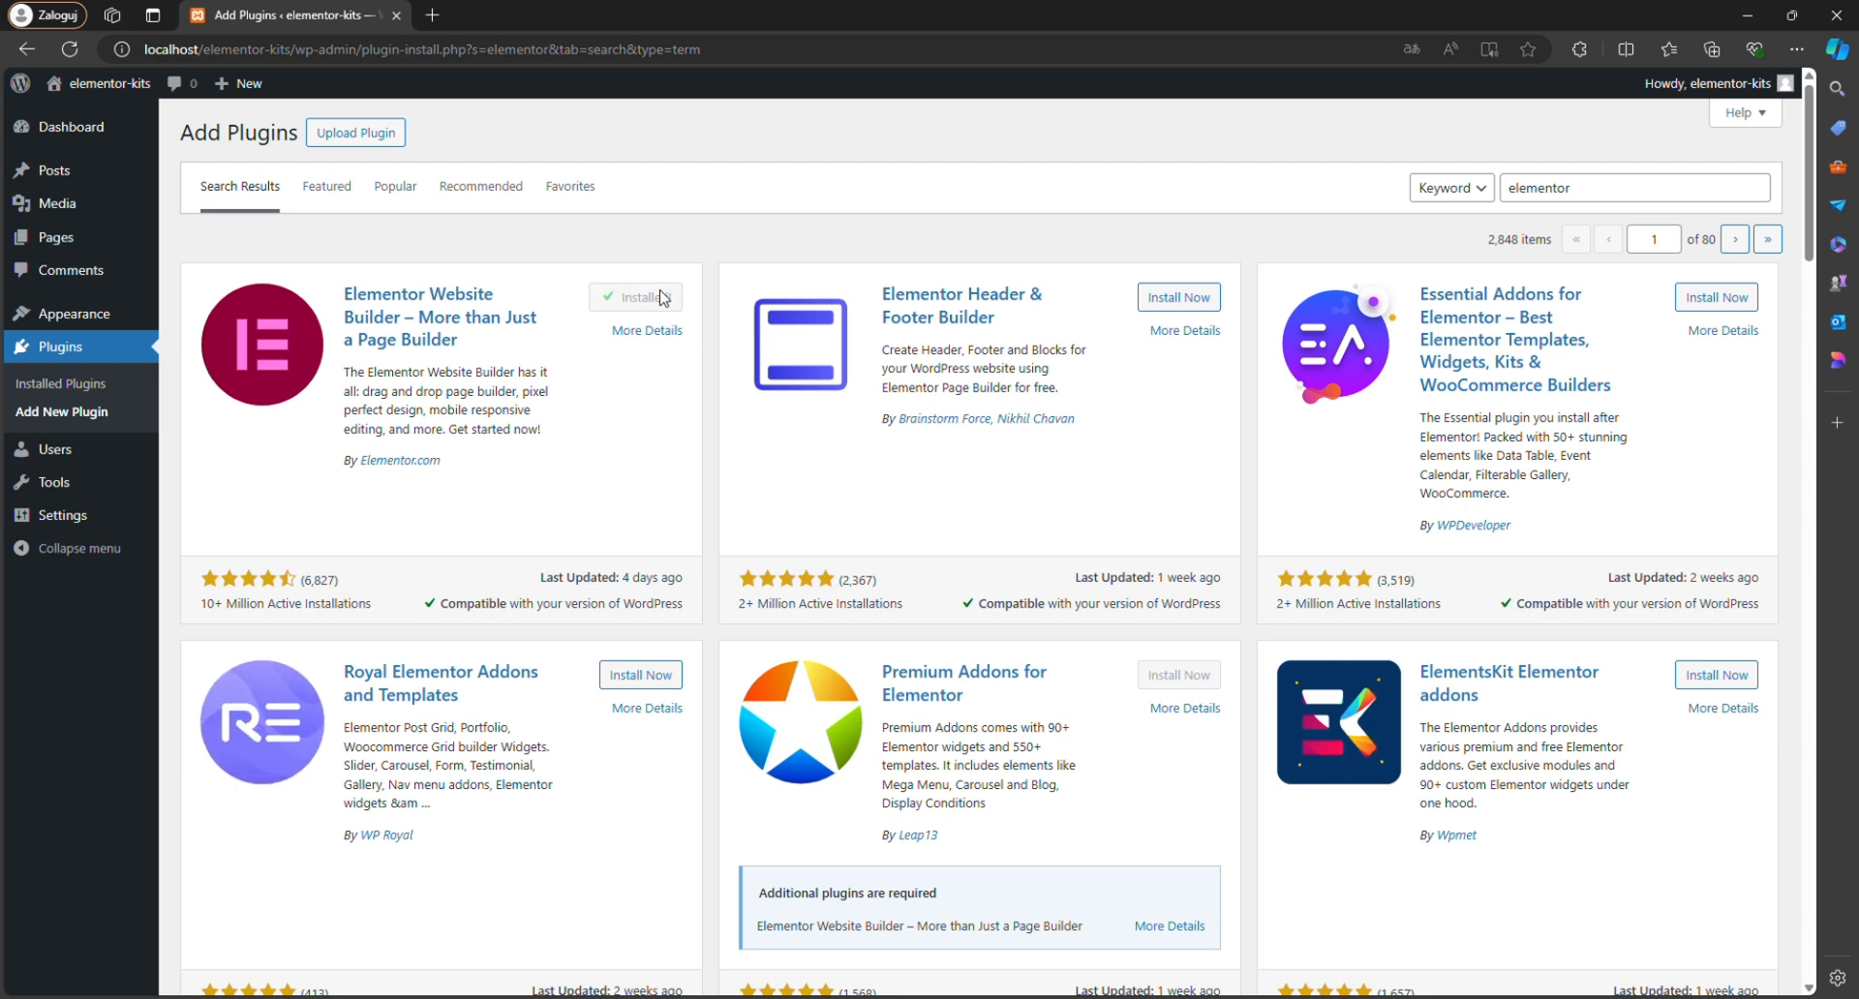
pyautogui.click(668, 299)
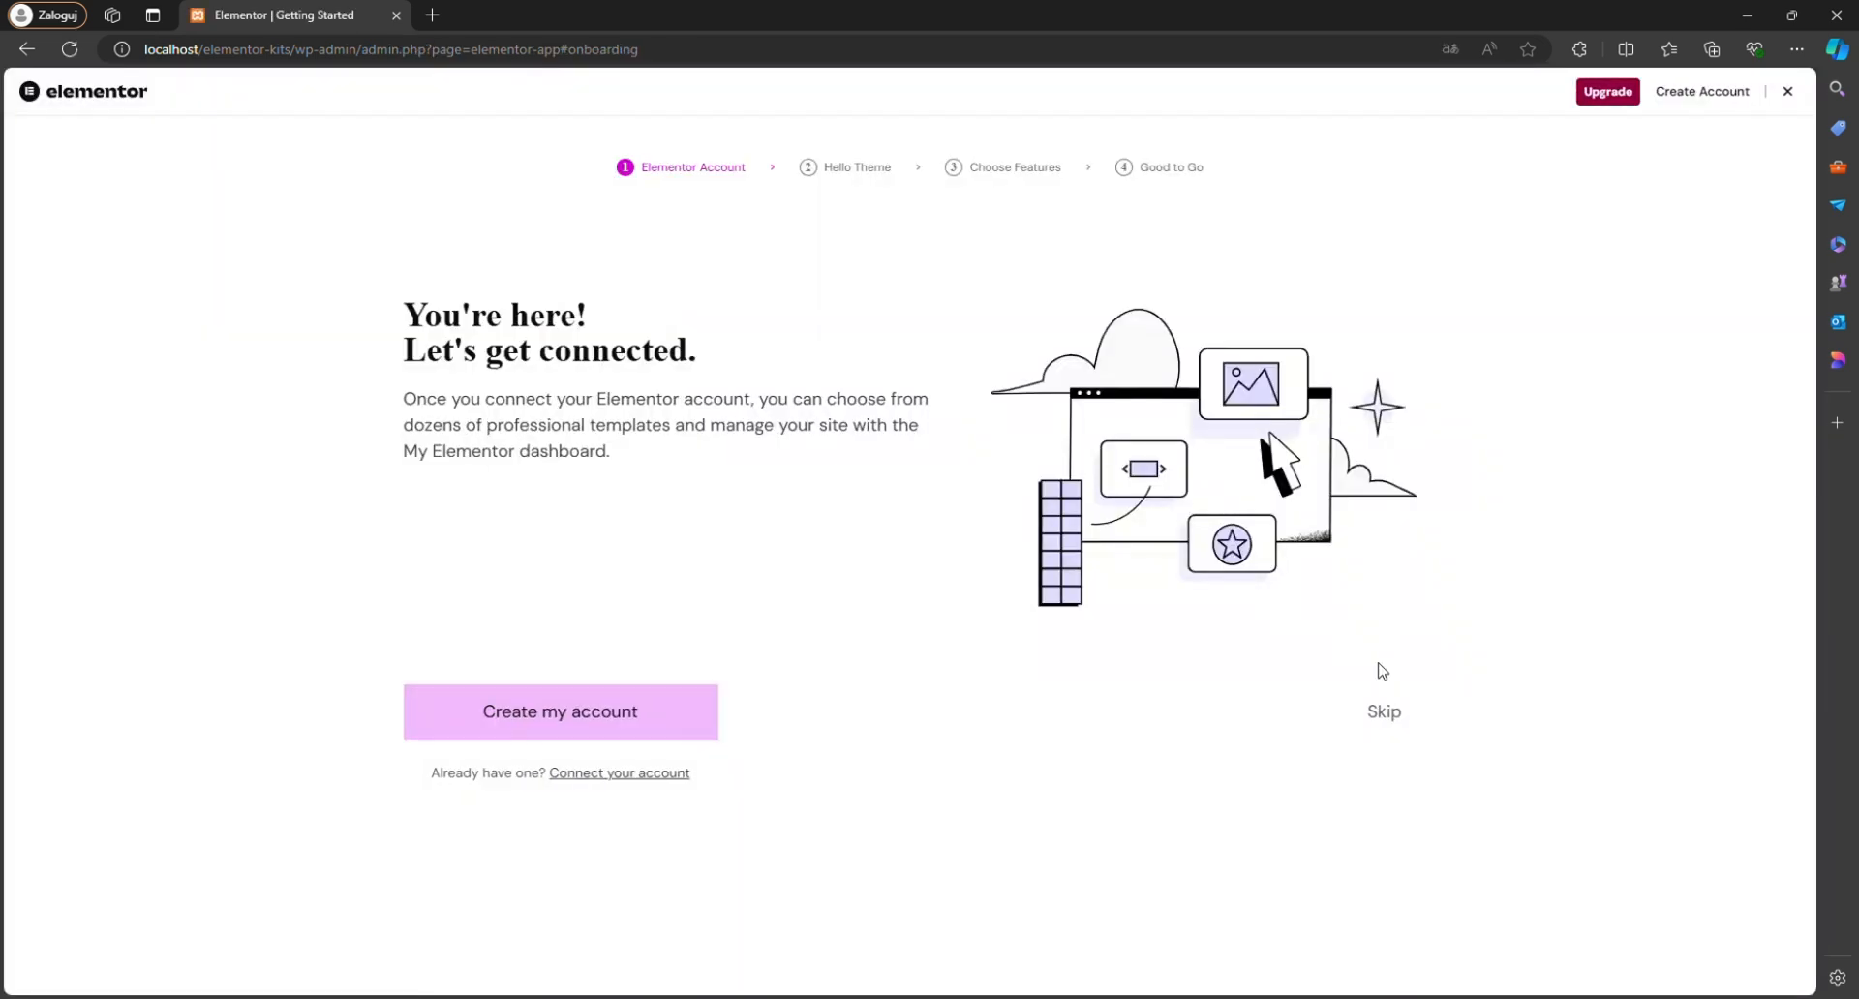
# Complete the Elementor onboarding with the Hello Theme, skipping the account, Pro features and starting-point choices.
pyautogui.click(1385, 713)
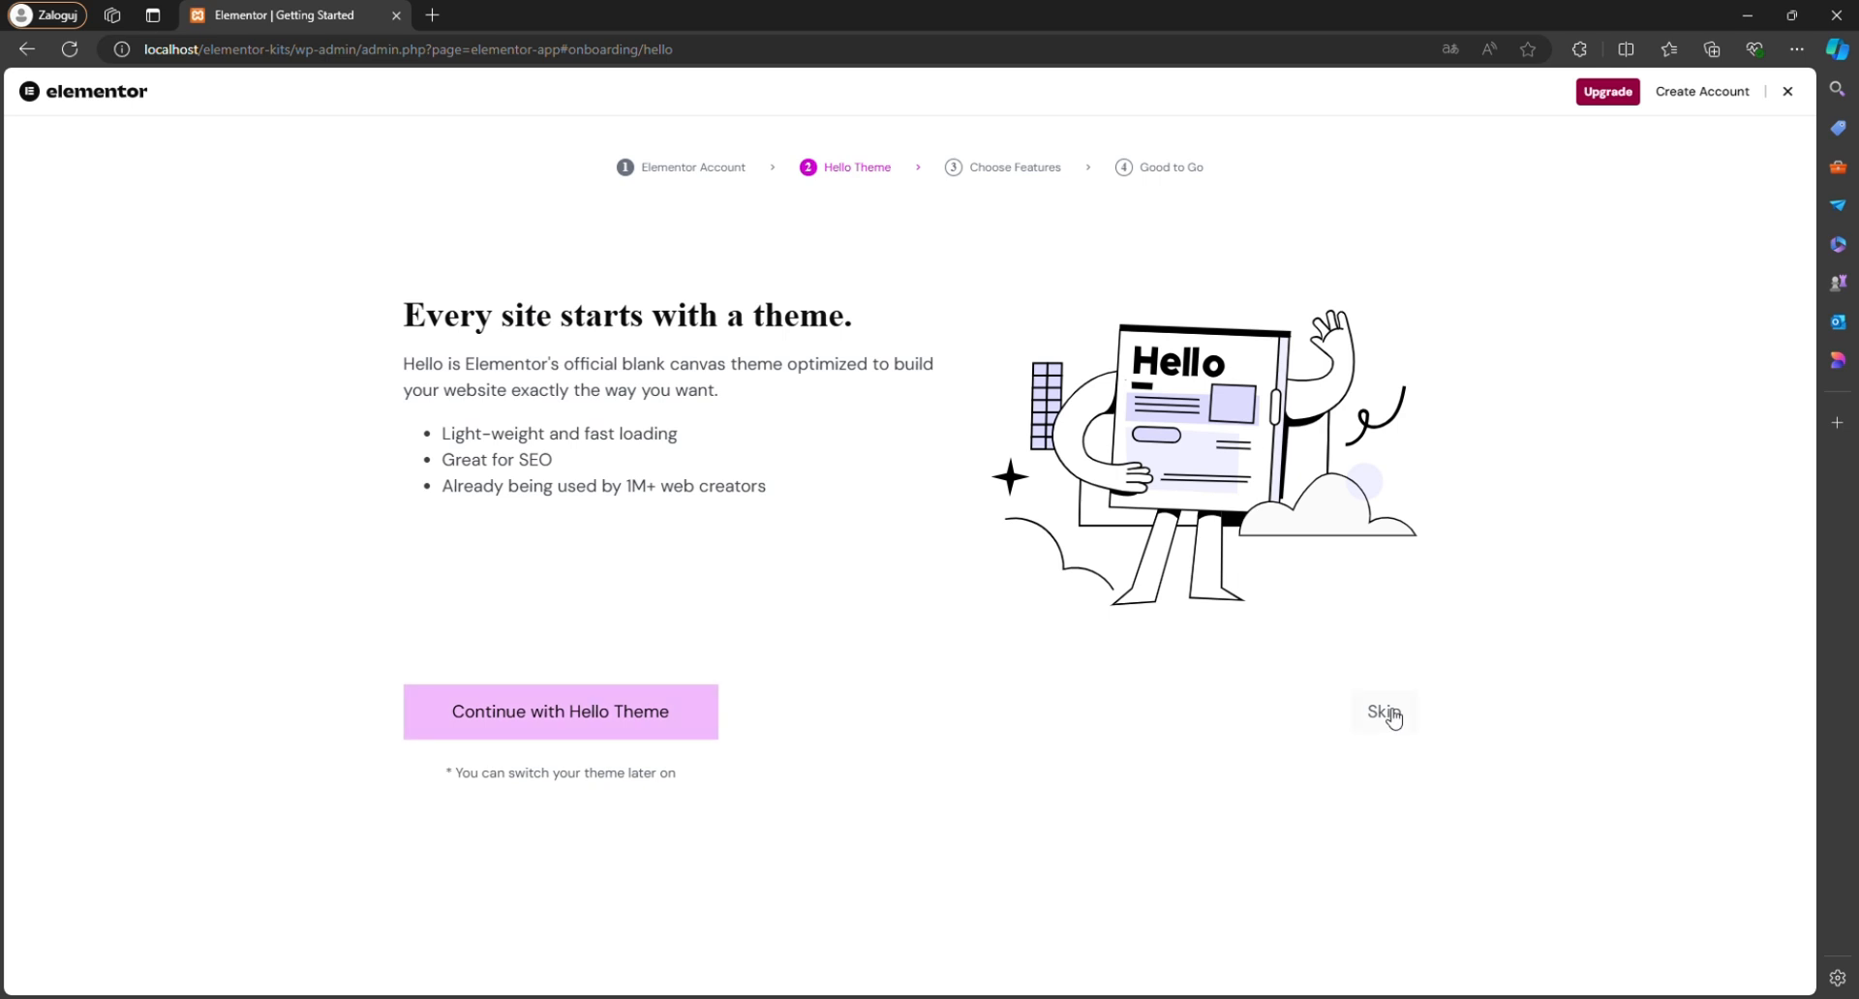
pyautogui.click(544, 713)
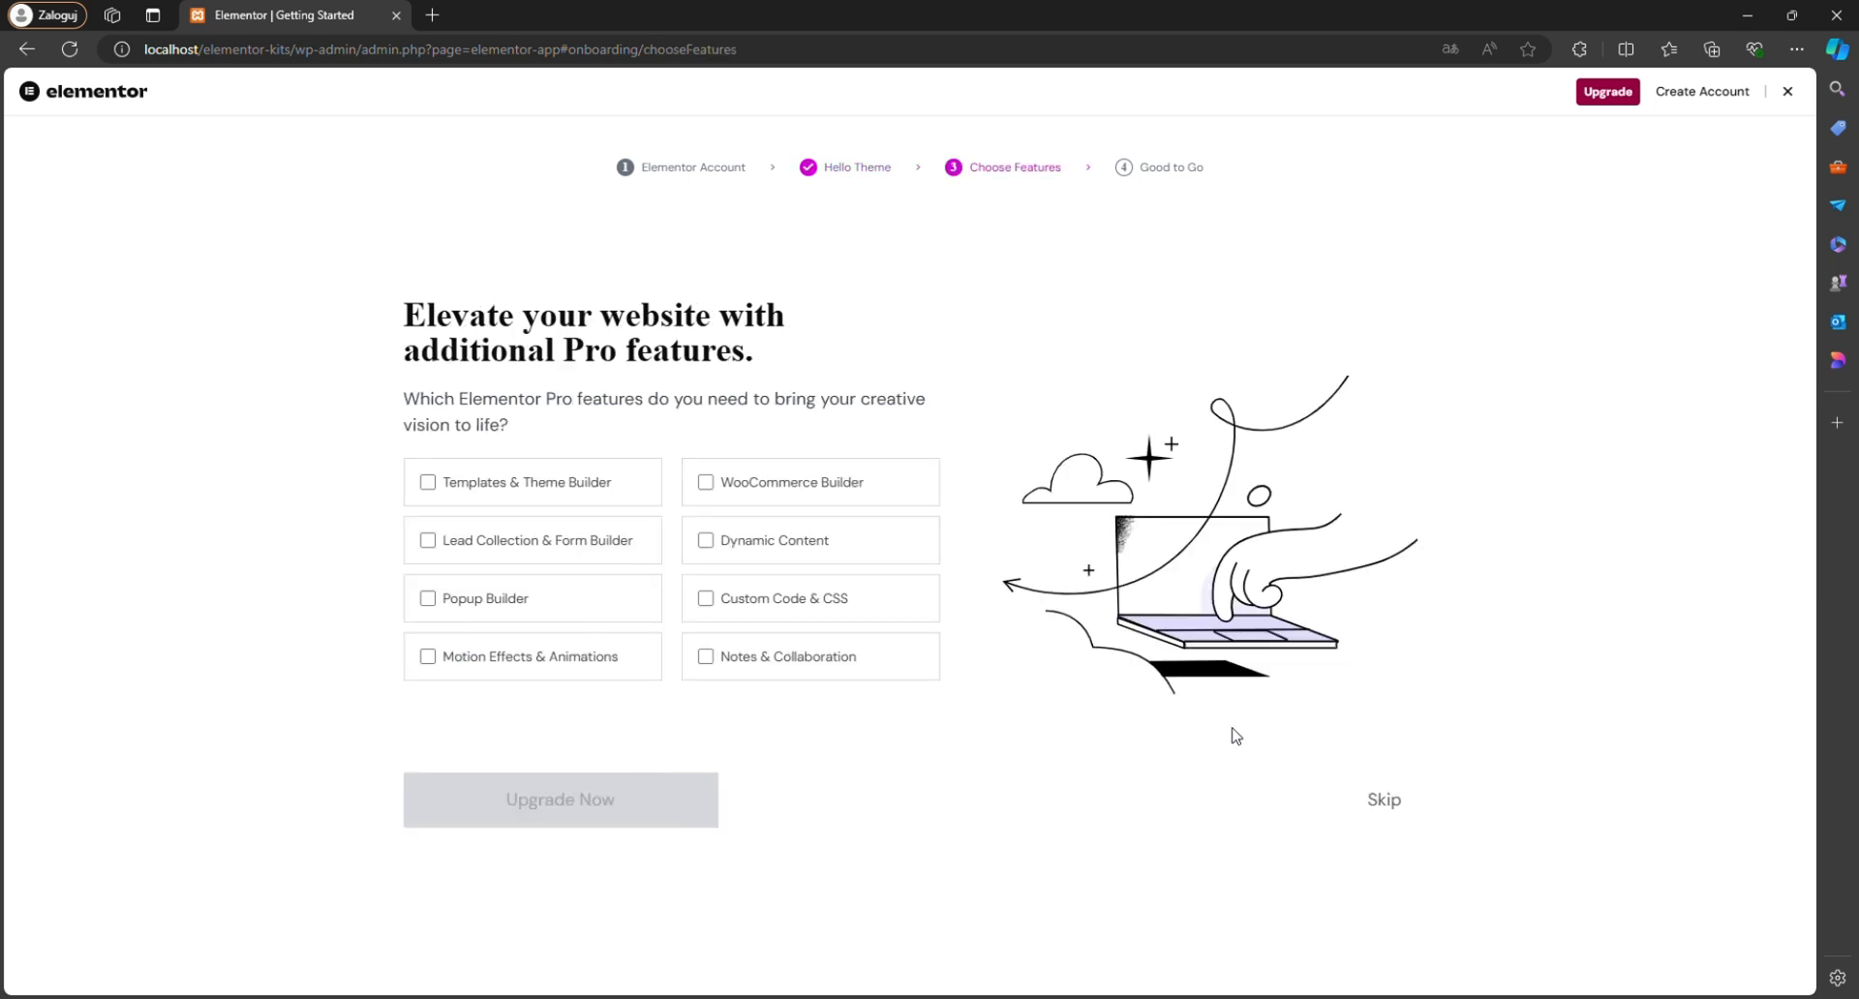
pyautogui.click(1391, 799)
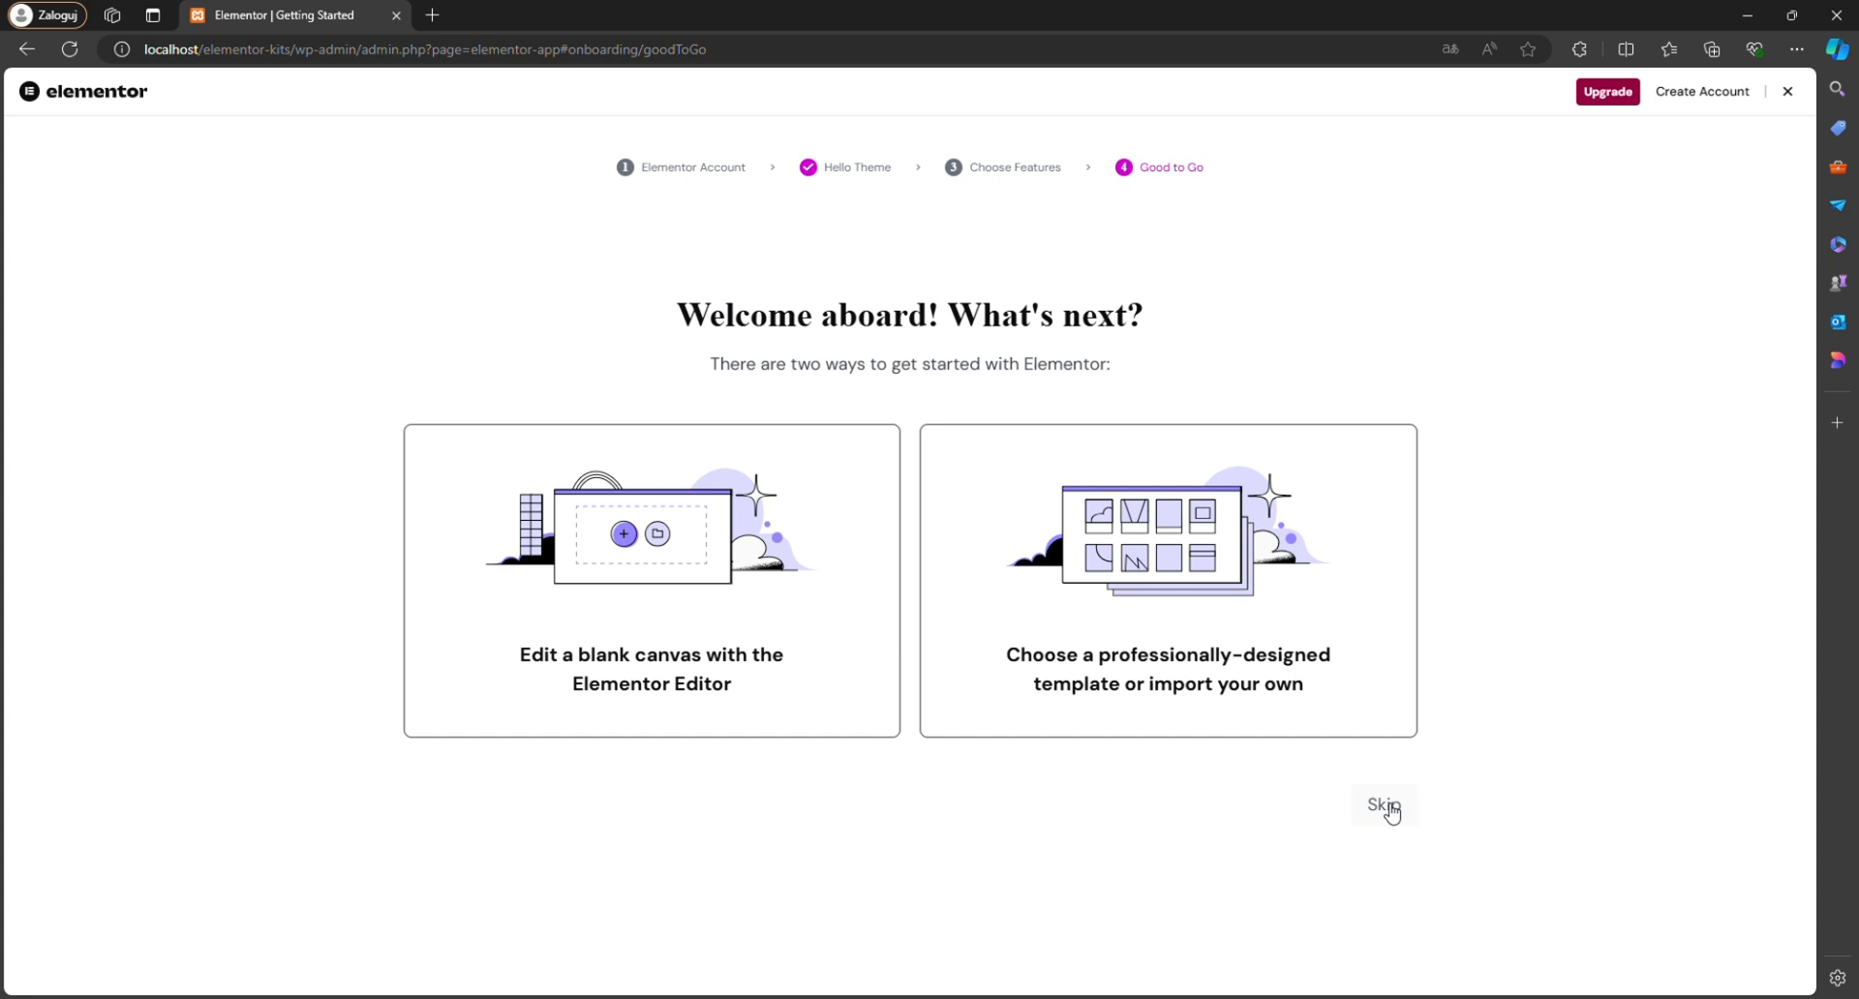
pyautogui.click(1392, 812)
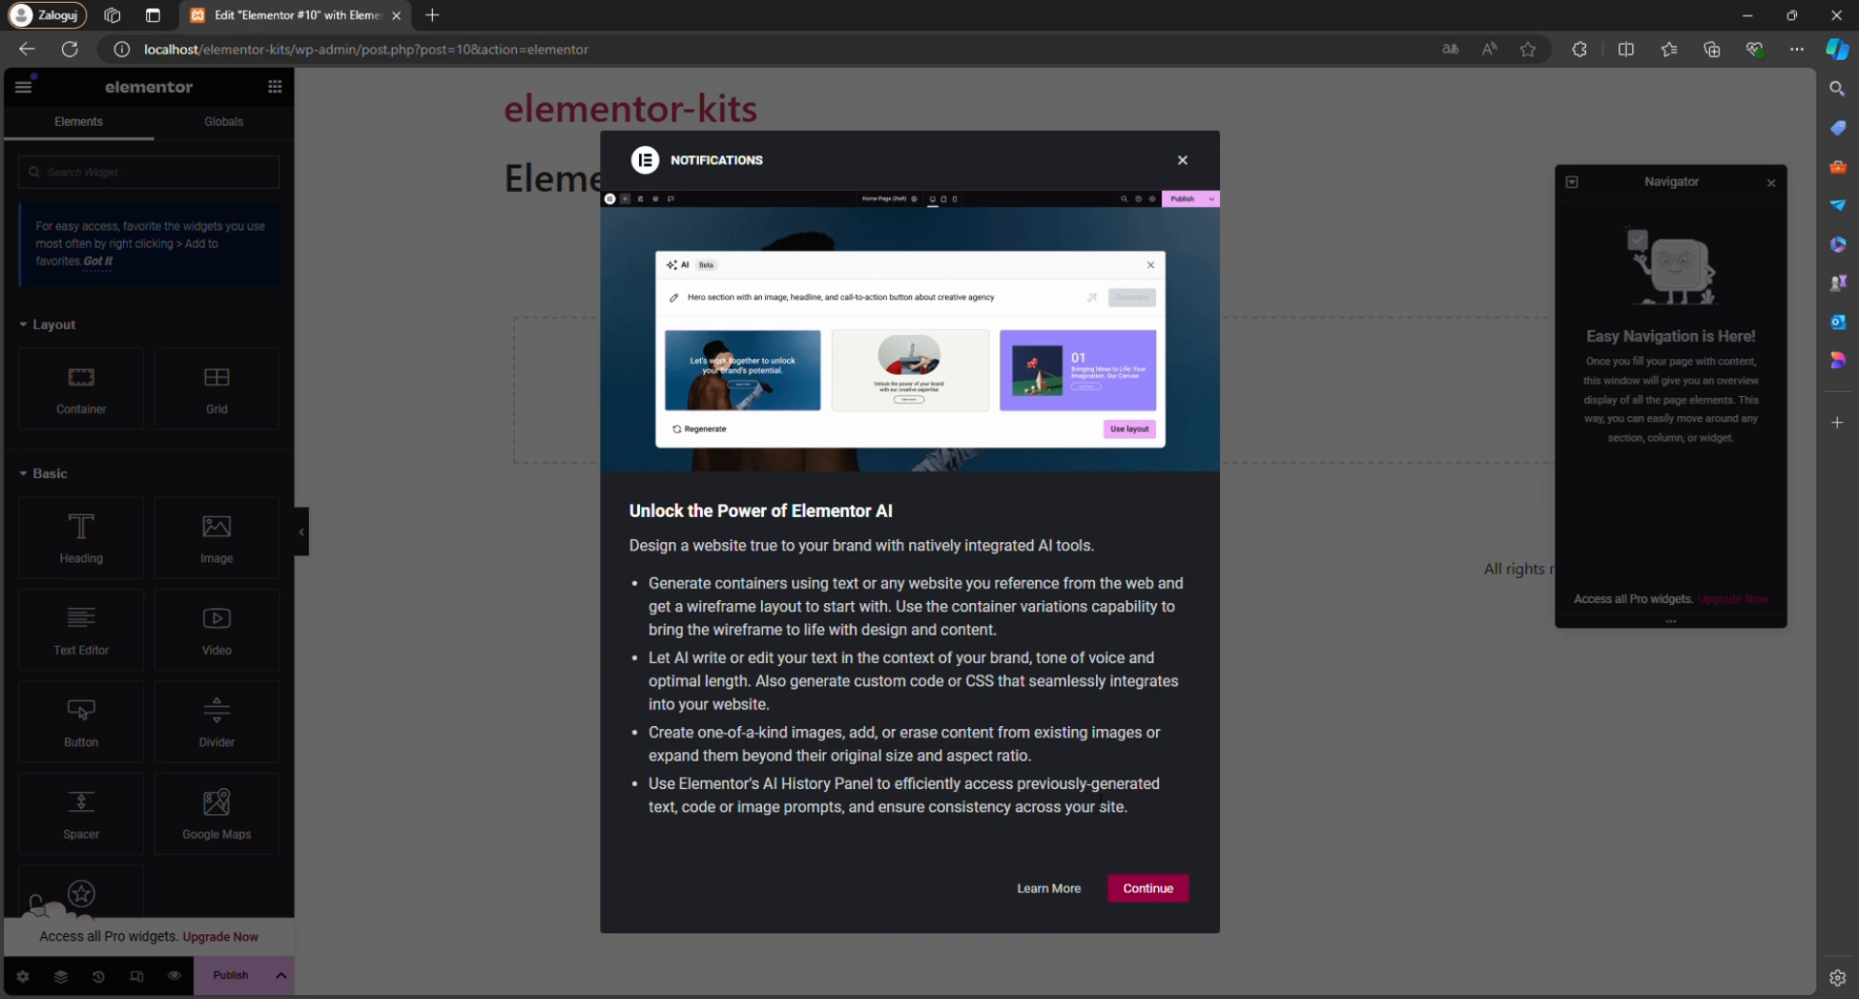
# Dismiss the Elementor AI notification and exit the editor with the exit destination set to WP Dashboard.
pyautogui.click(1151, 896)
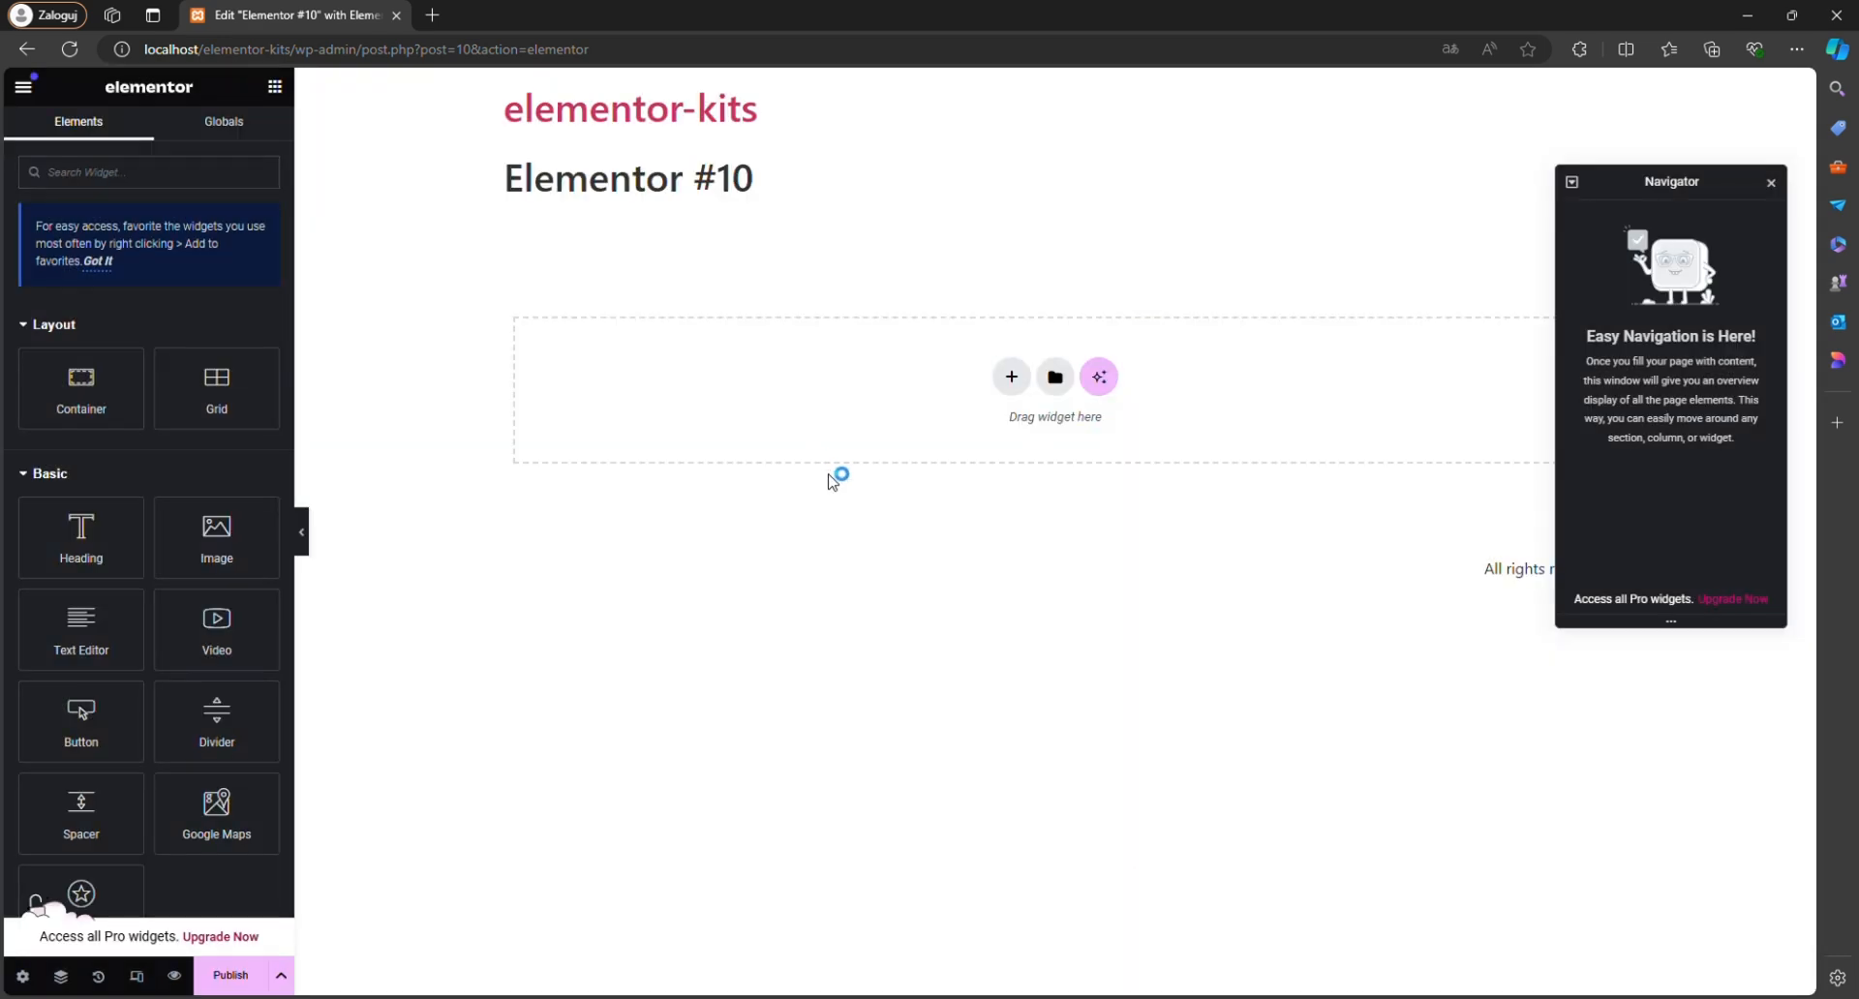
pyautogui.click(24, 92)
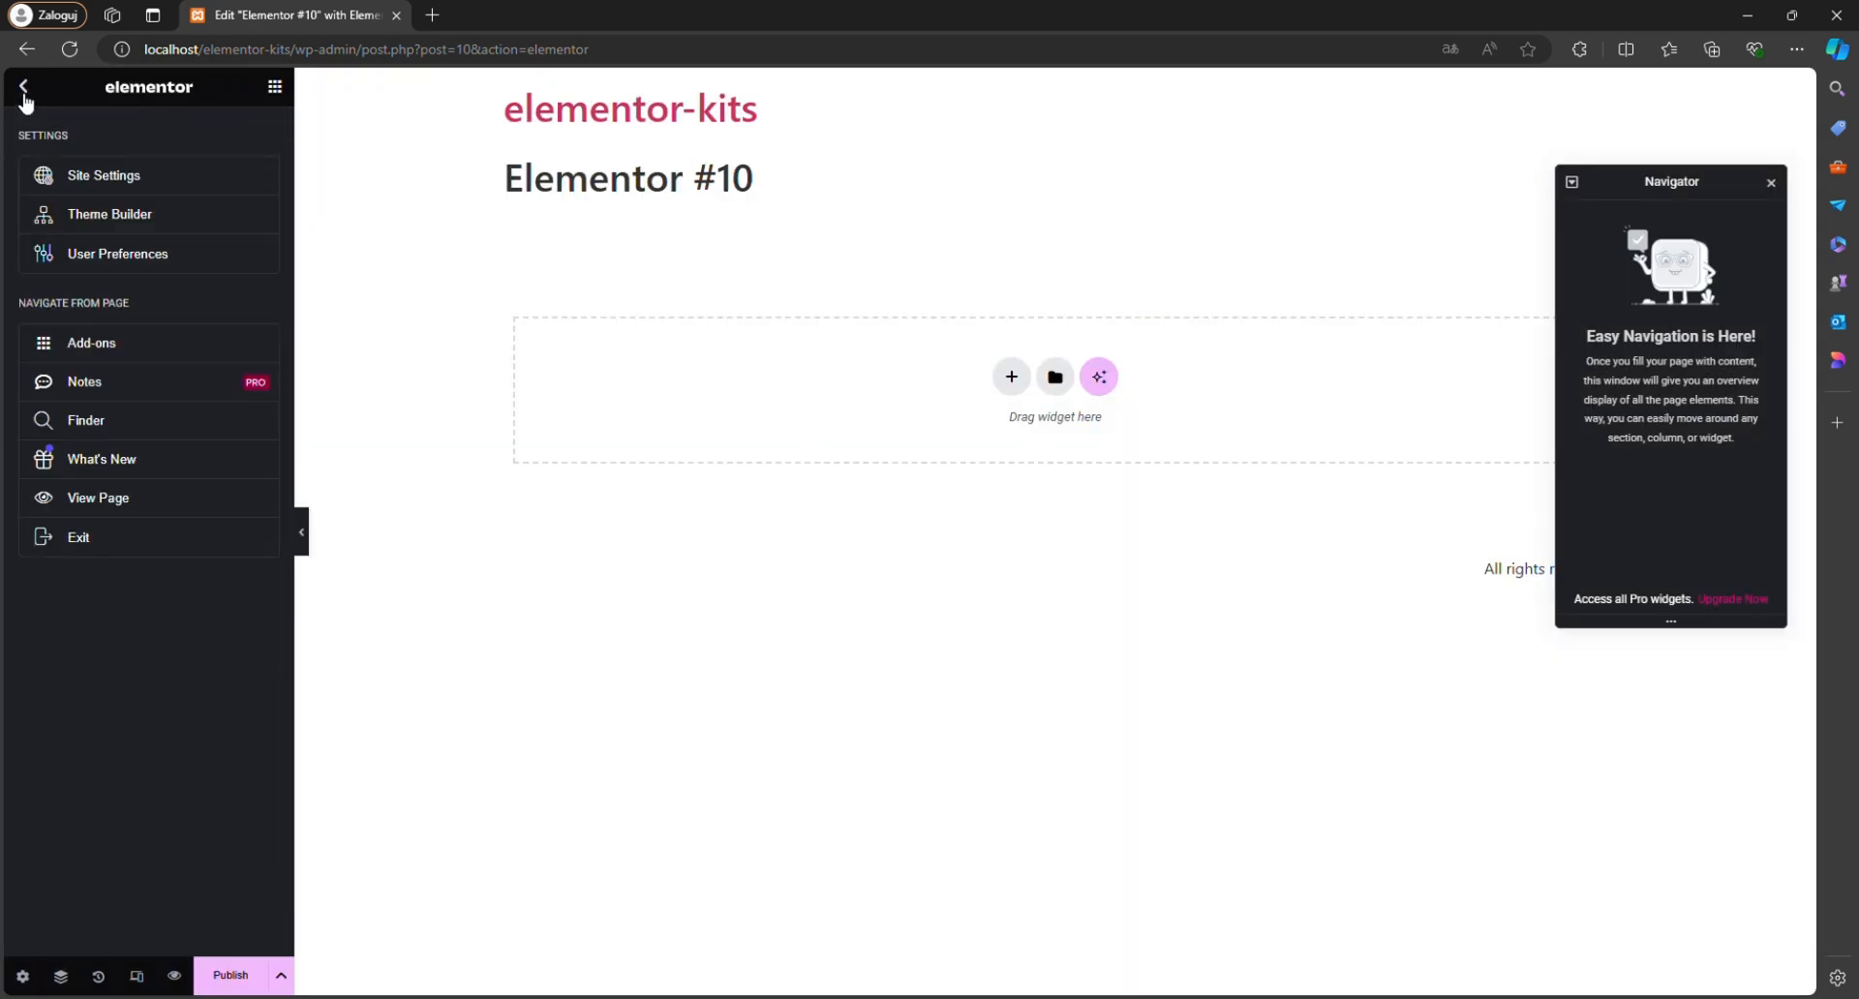
pyautogui.click(90, 549)
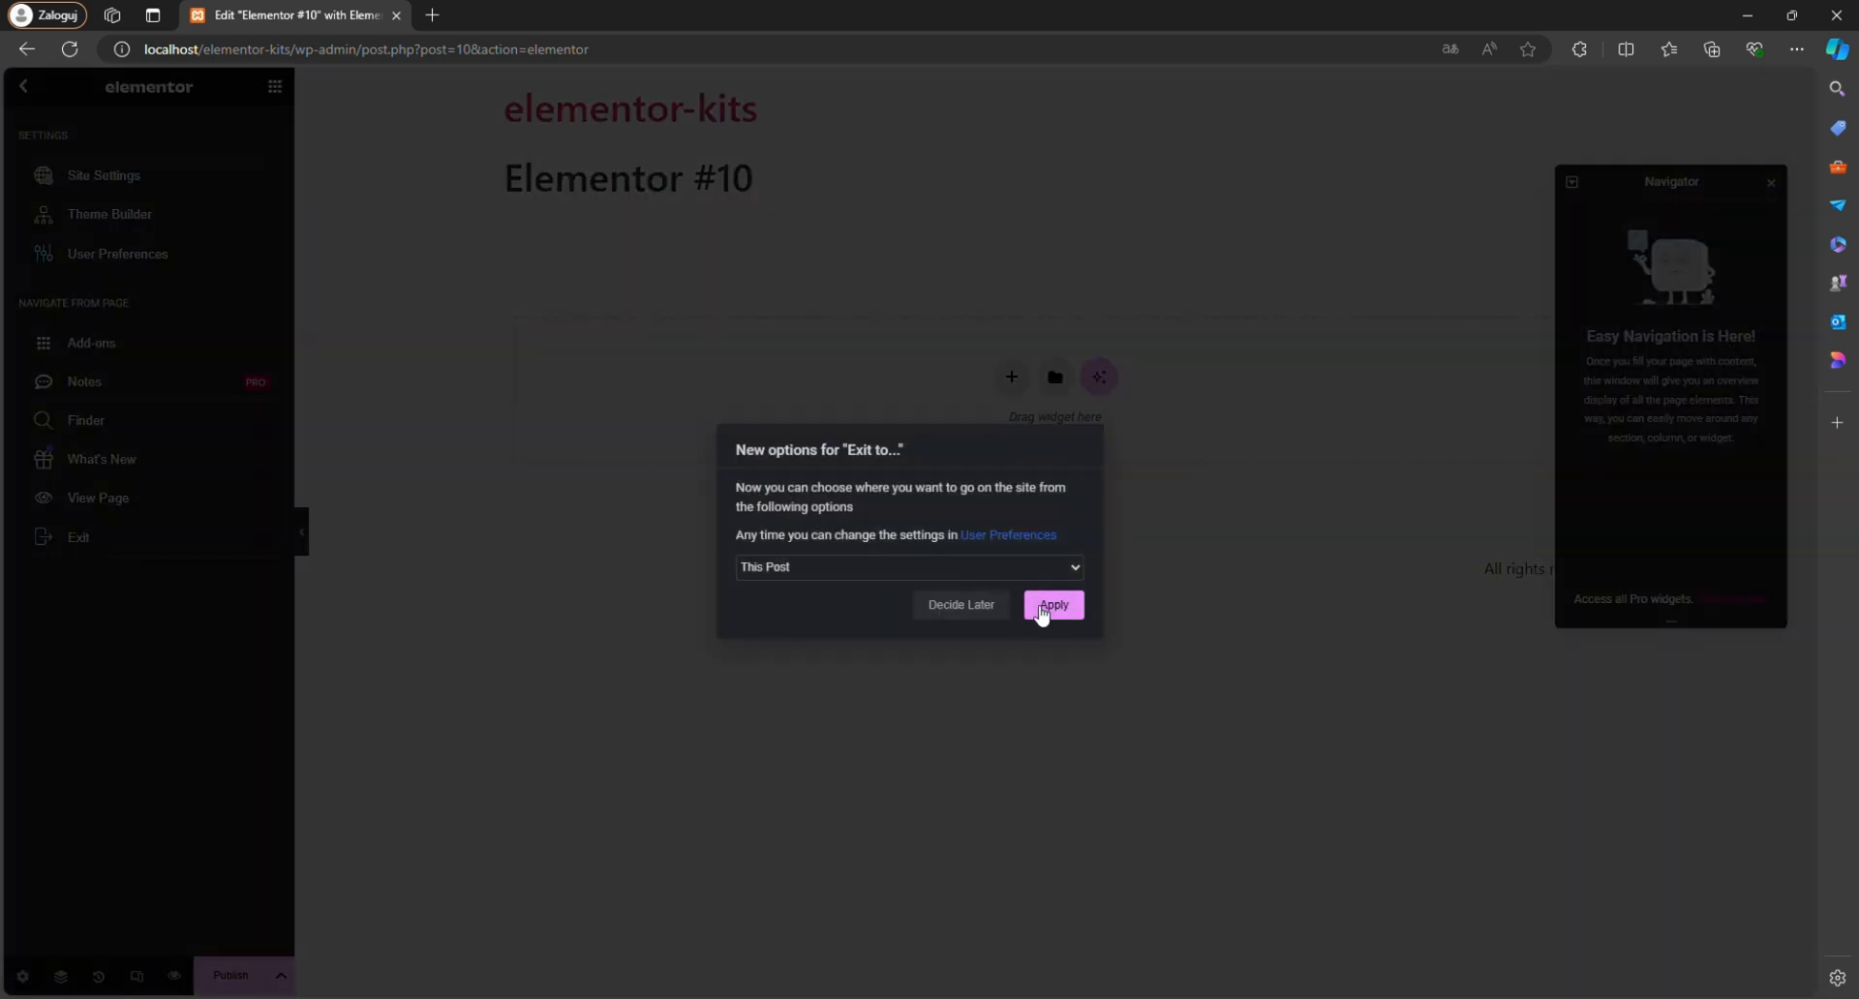
pyautogui.click(1007, 566)
pyautogui.click(956, 602)
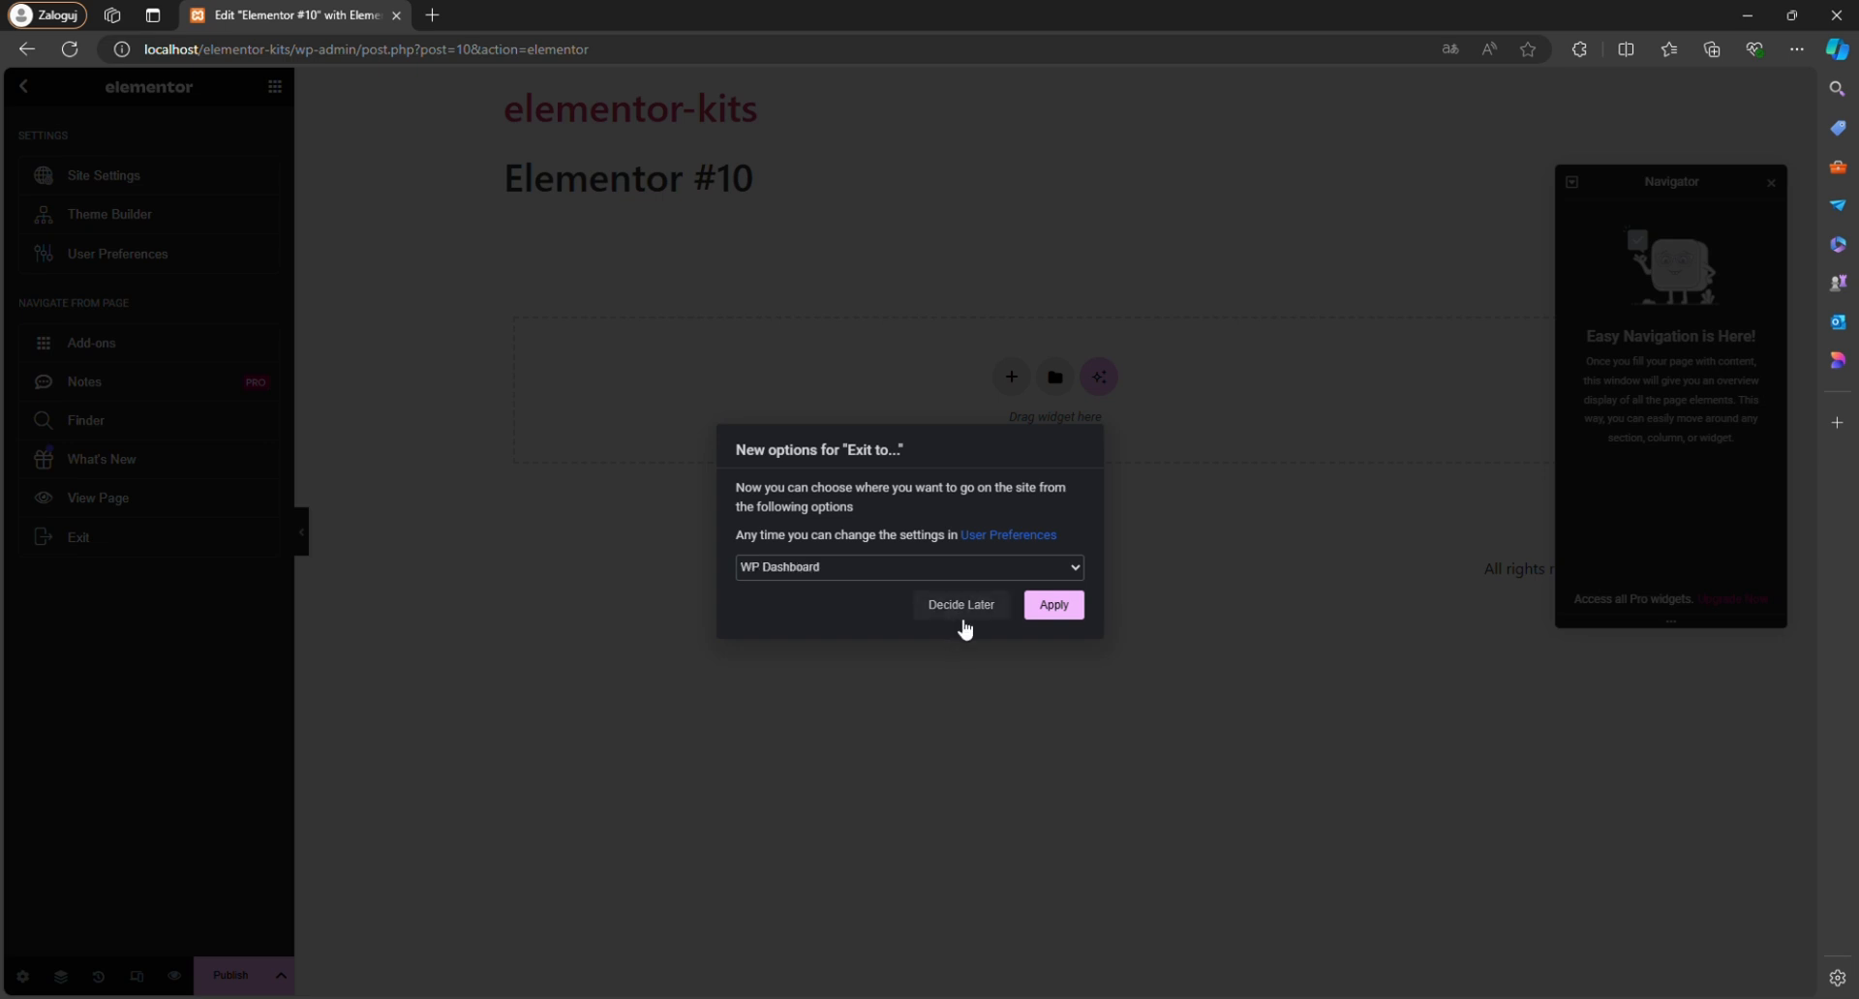
pyautogui.click(1048, 610)
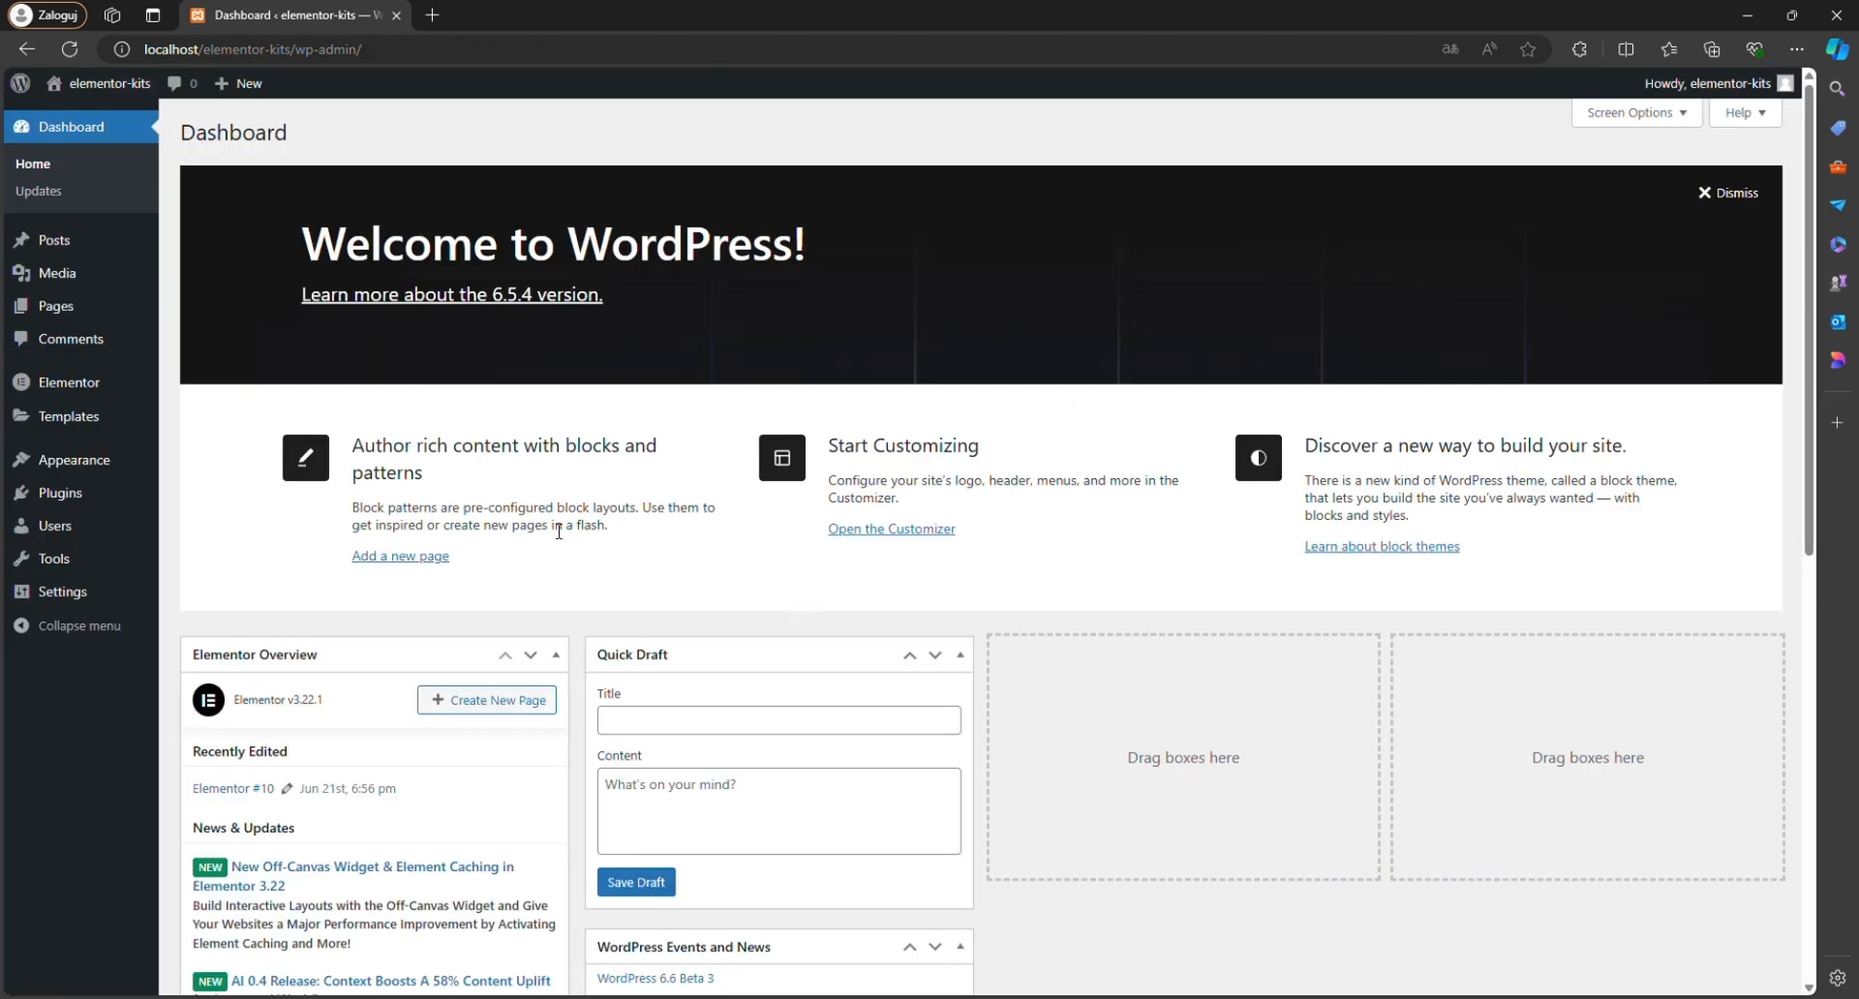
# Move the draft page "Elementor #10" to the trash and delete it permanently.
pyautogui.click(69, 309)
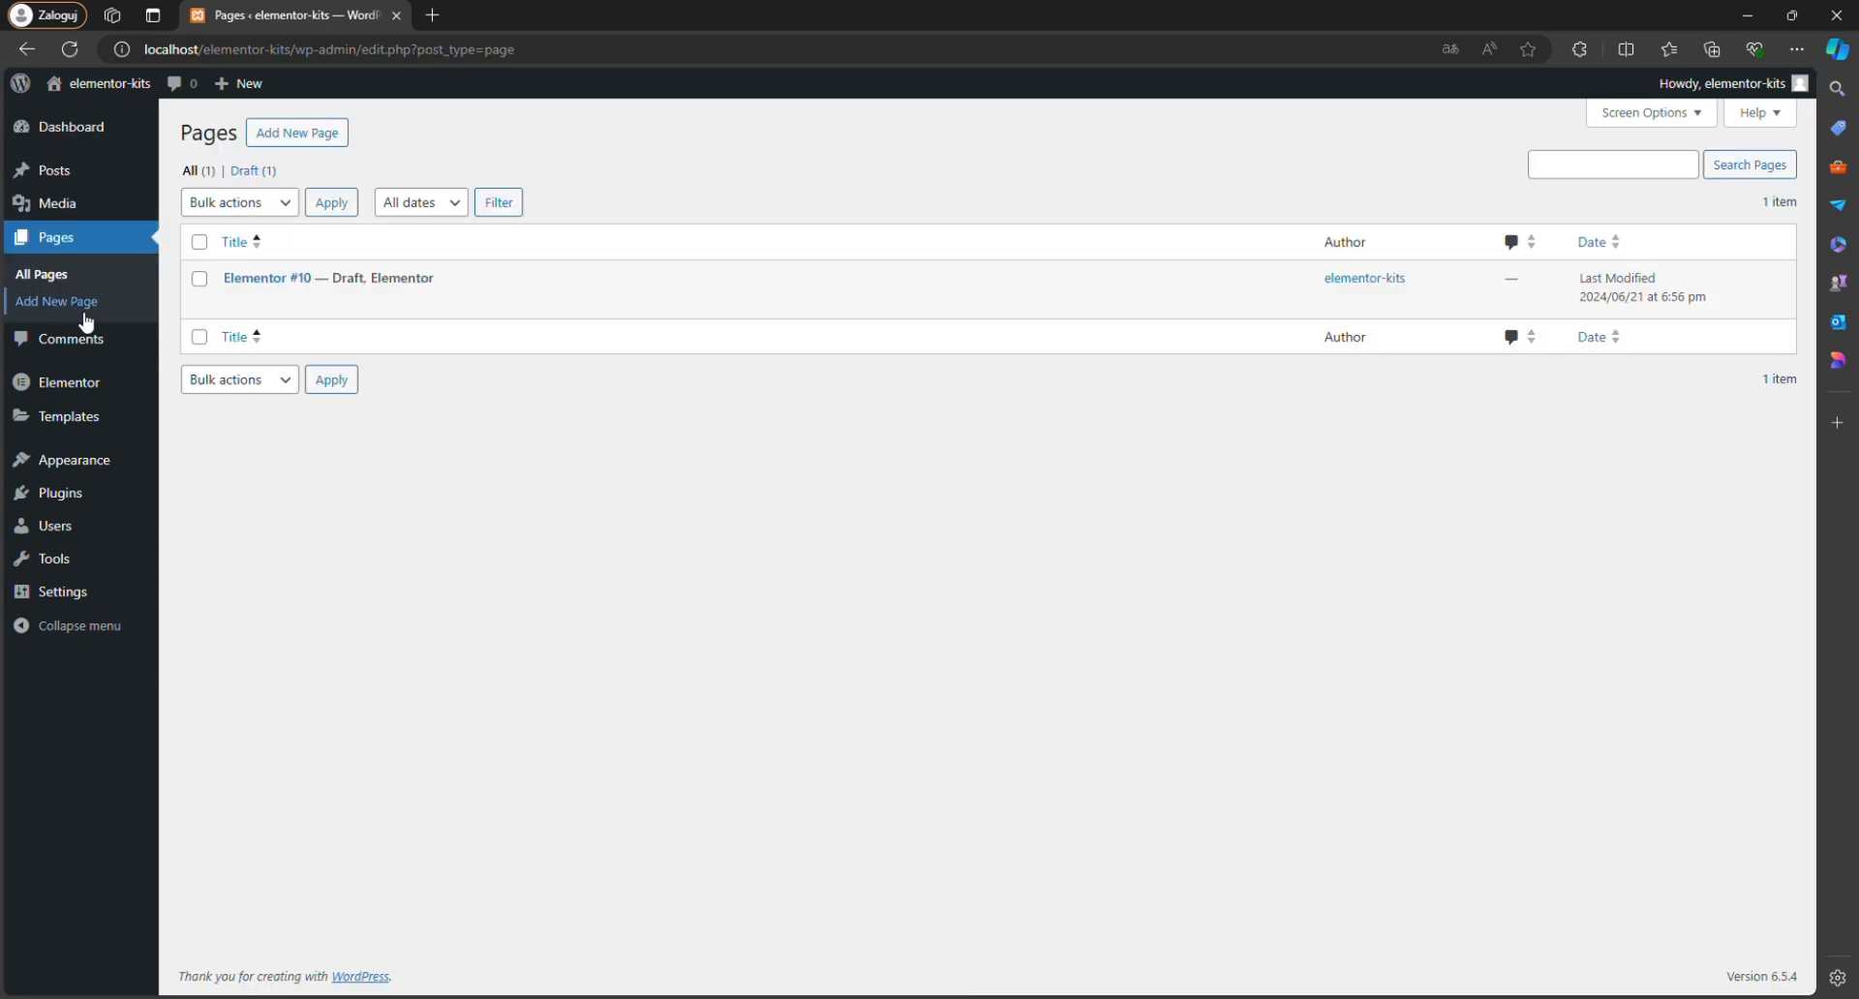
pyautogui.click(336, 304)
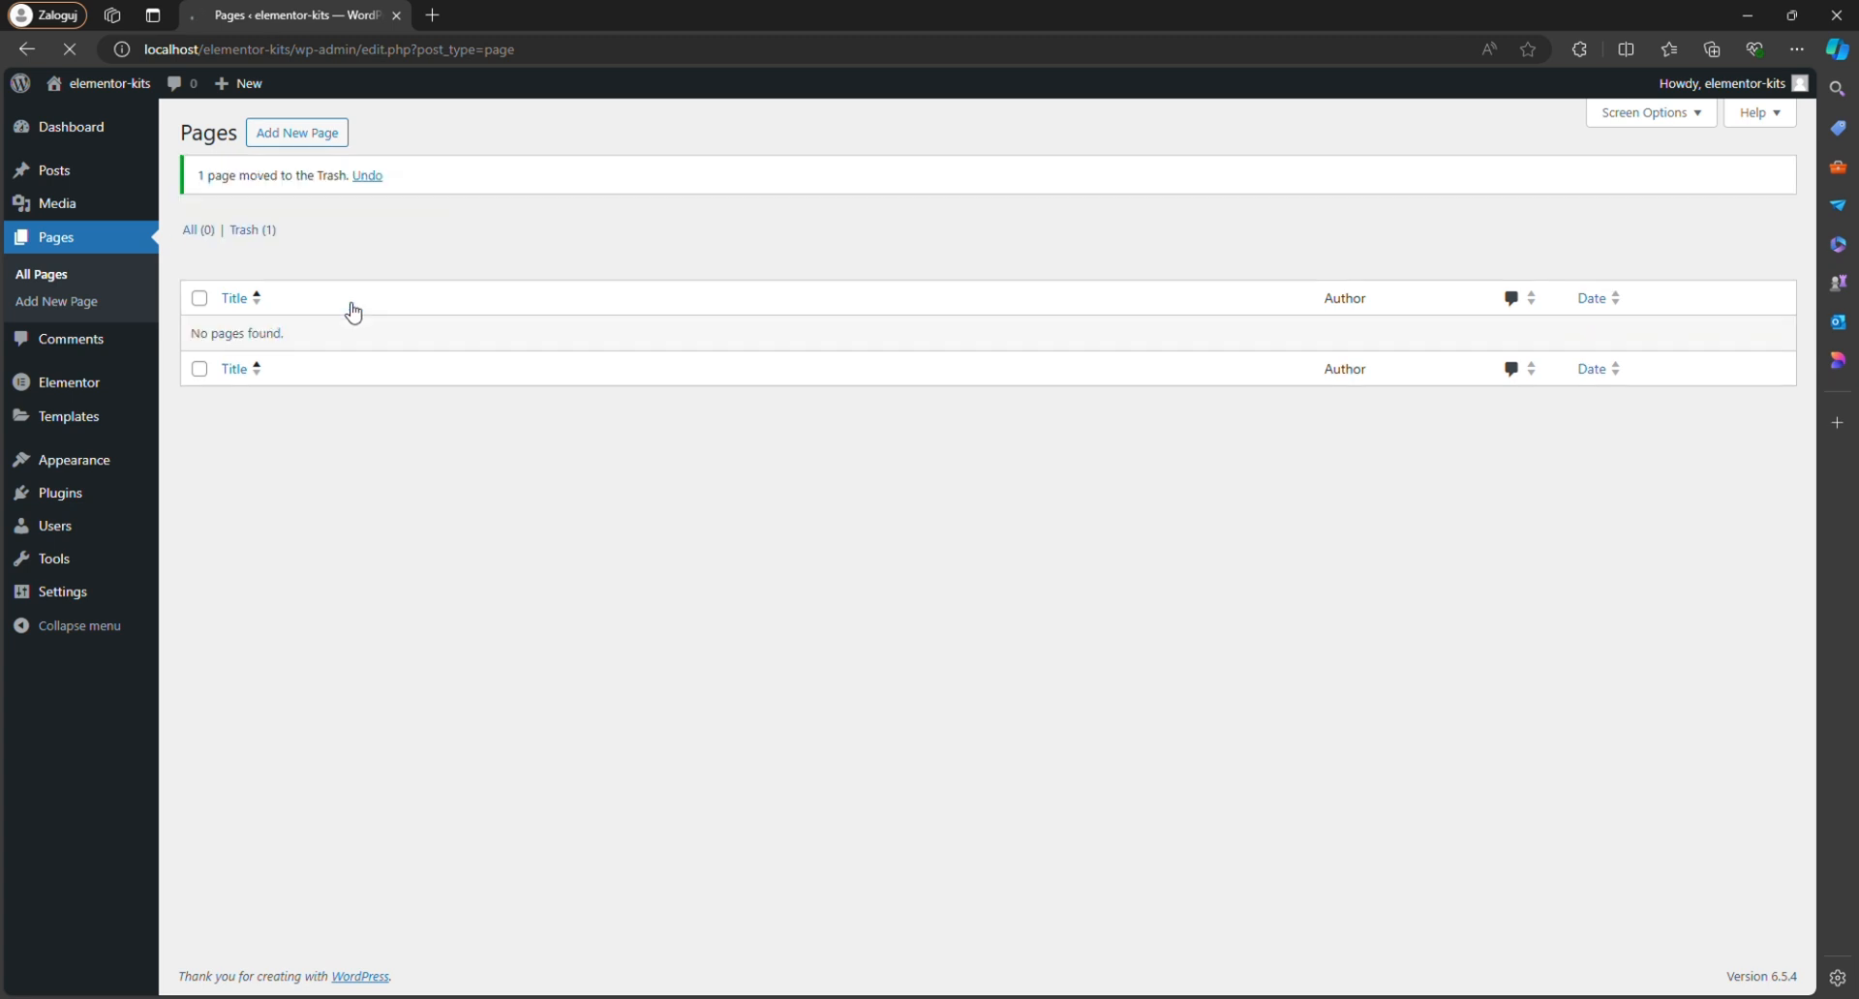
pyautogui.click(262, 237)
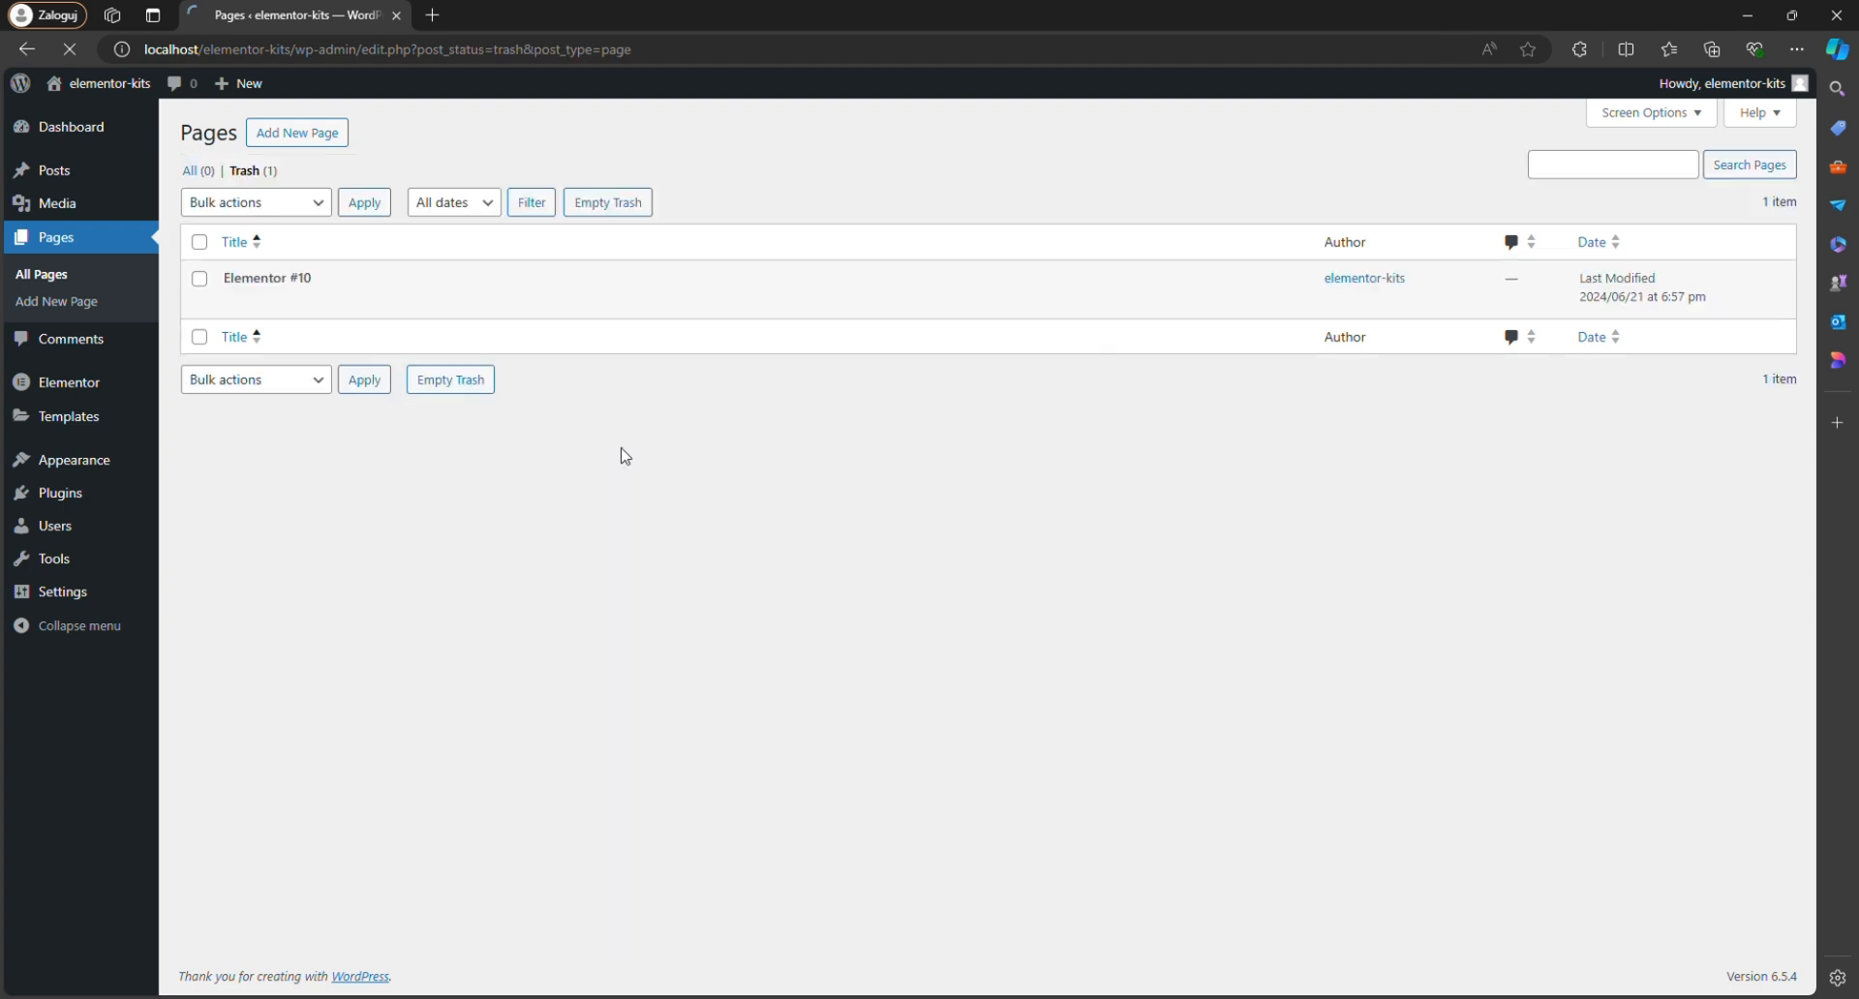
pyautogui.click(356, 303)
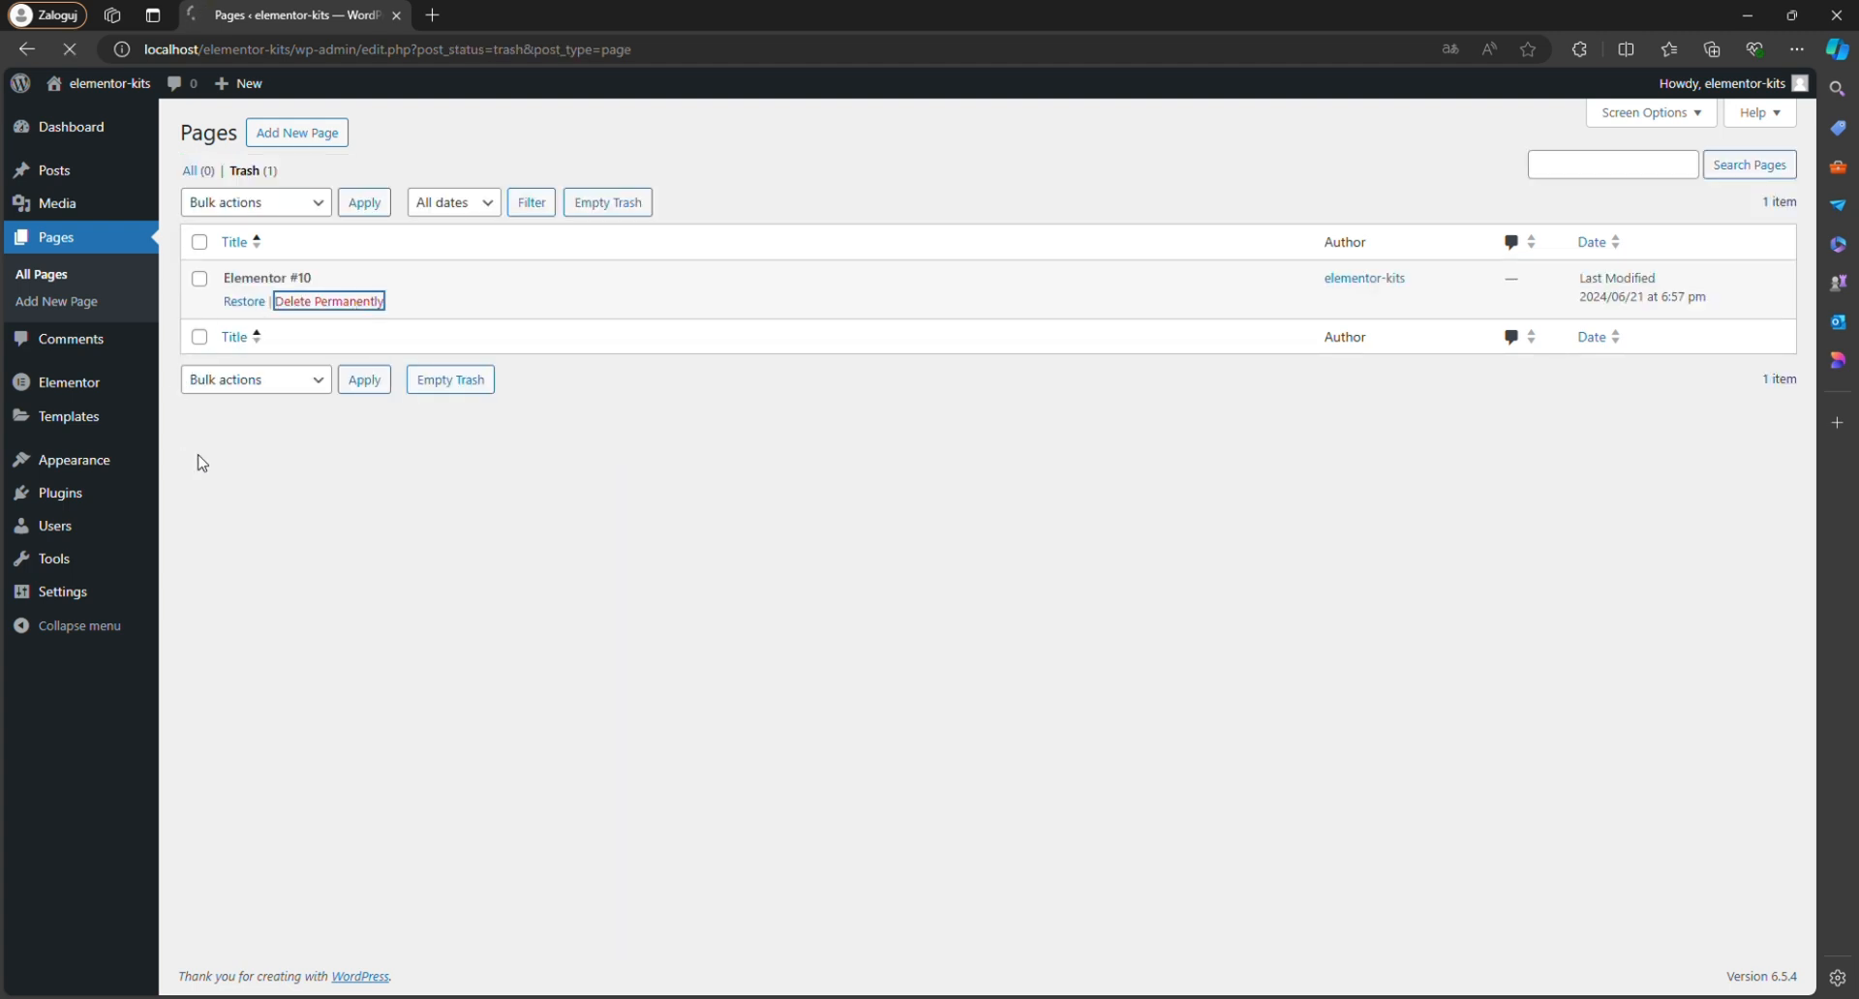
# Search the plugin directory for "premium addons elementor", and install and activate the Premium Addons for Elementor plugin.
pyautogui.moveTo(146, 420)
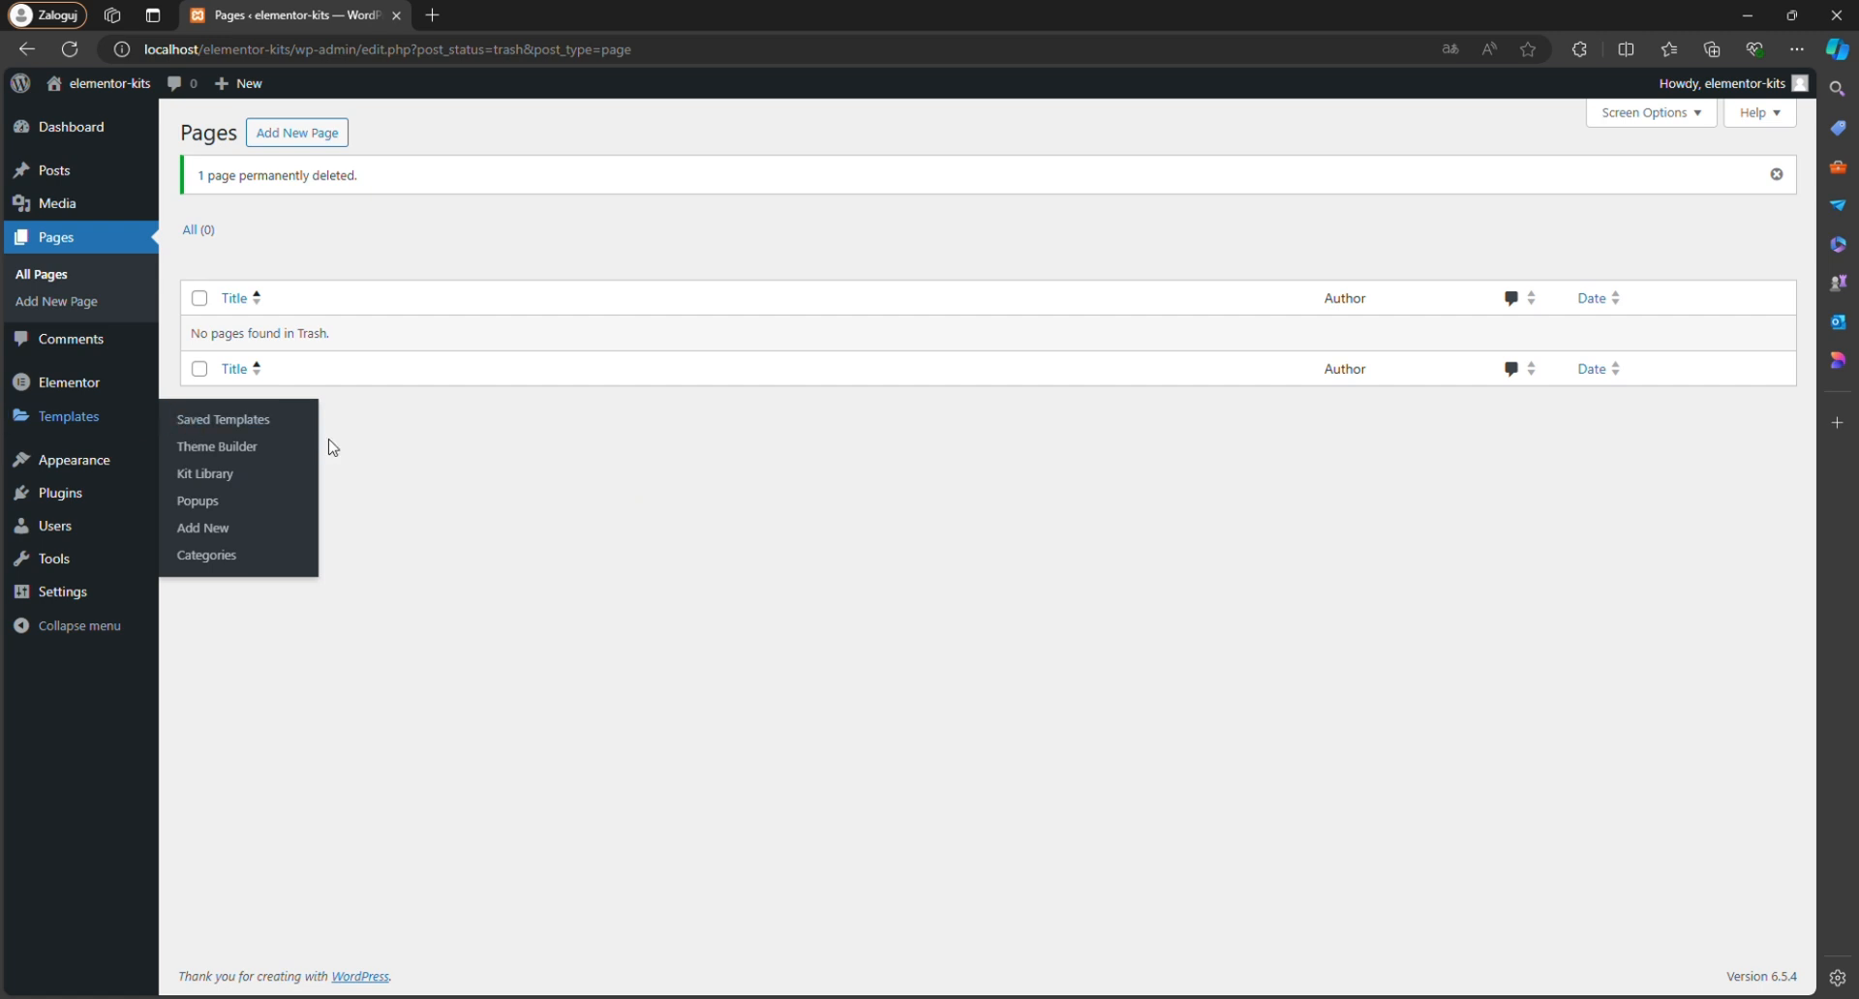
pyautogui.click(43, 508)
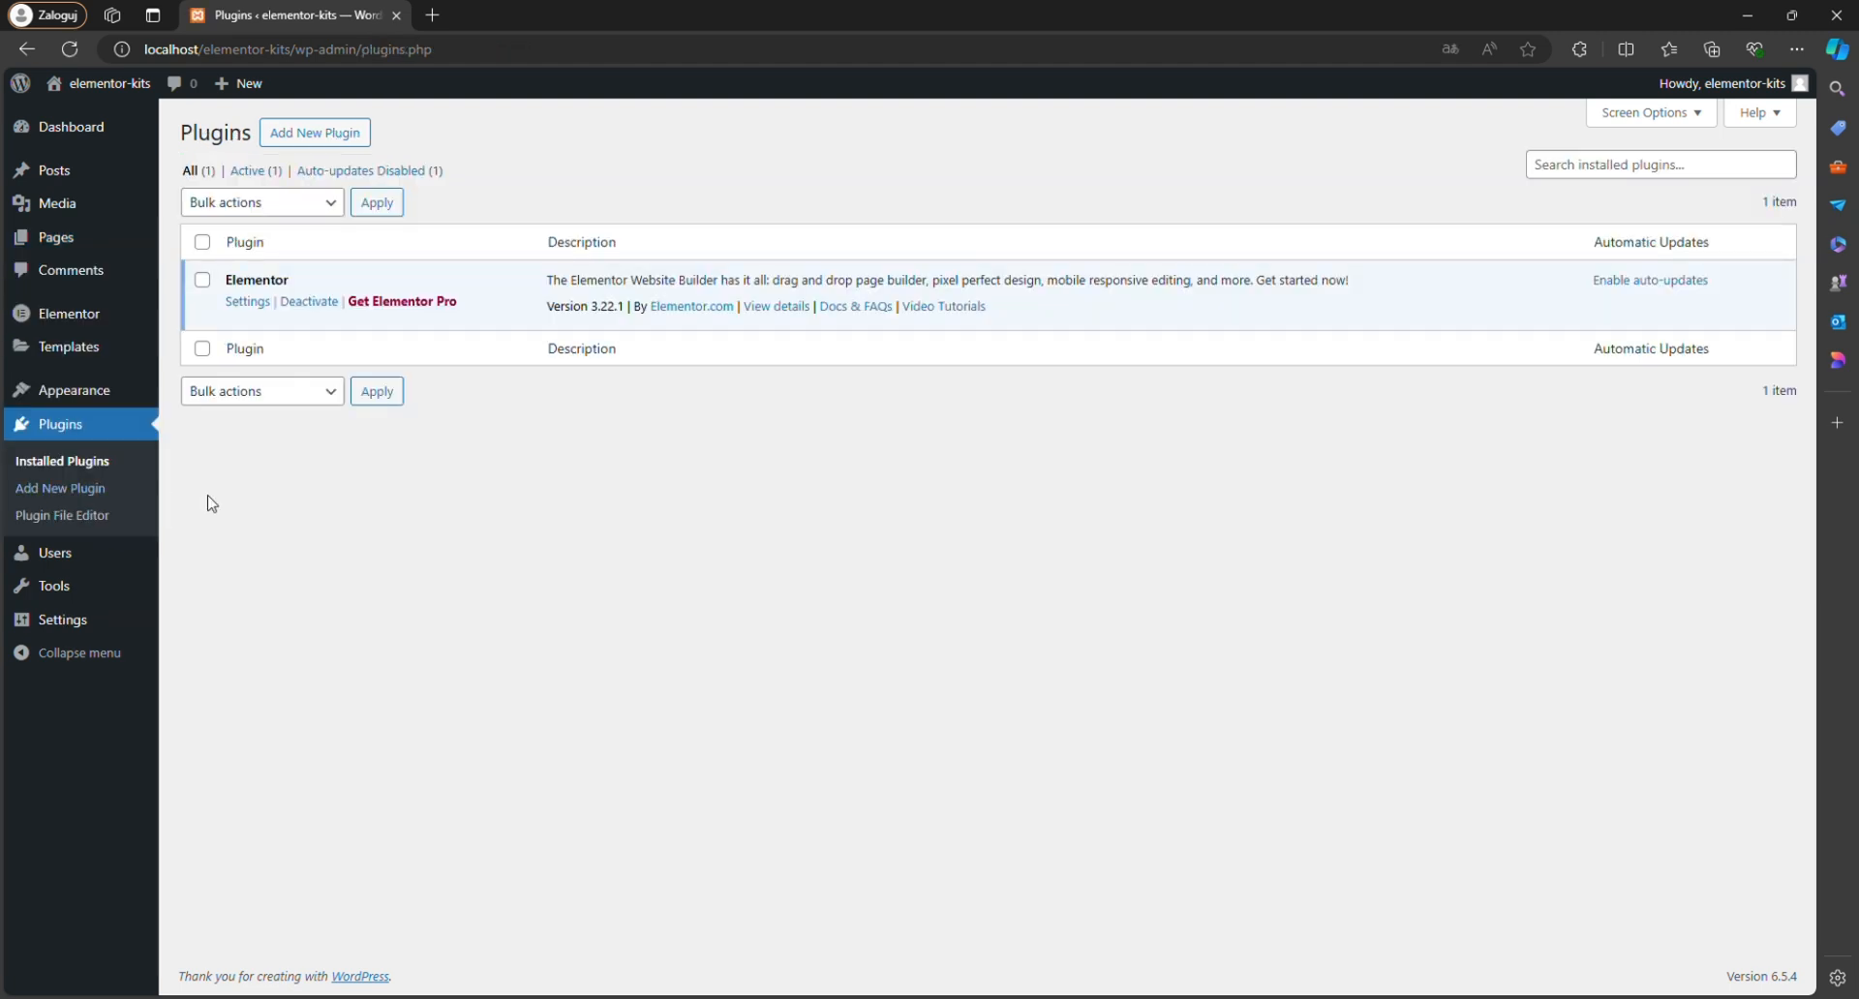
pyautogui.click(1605, 174)
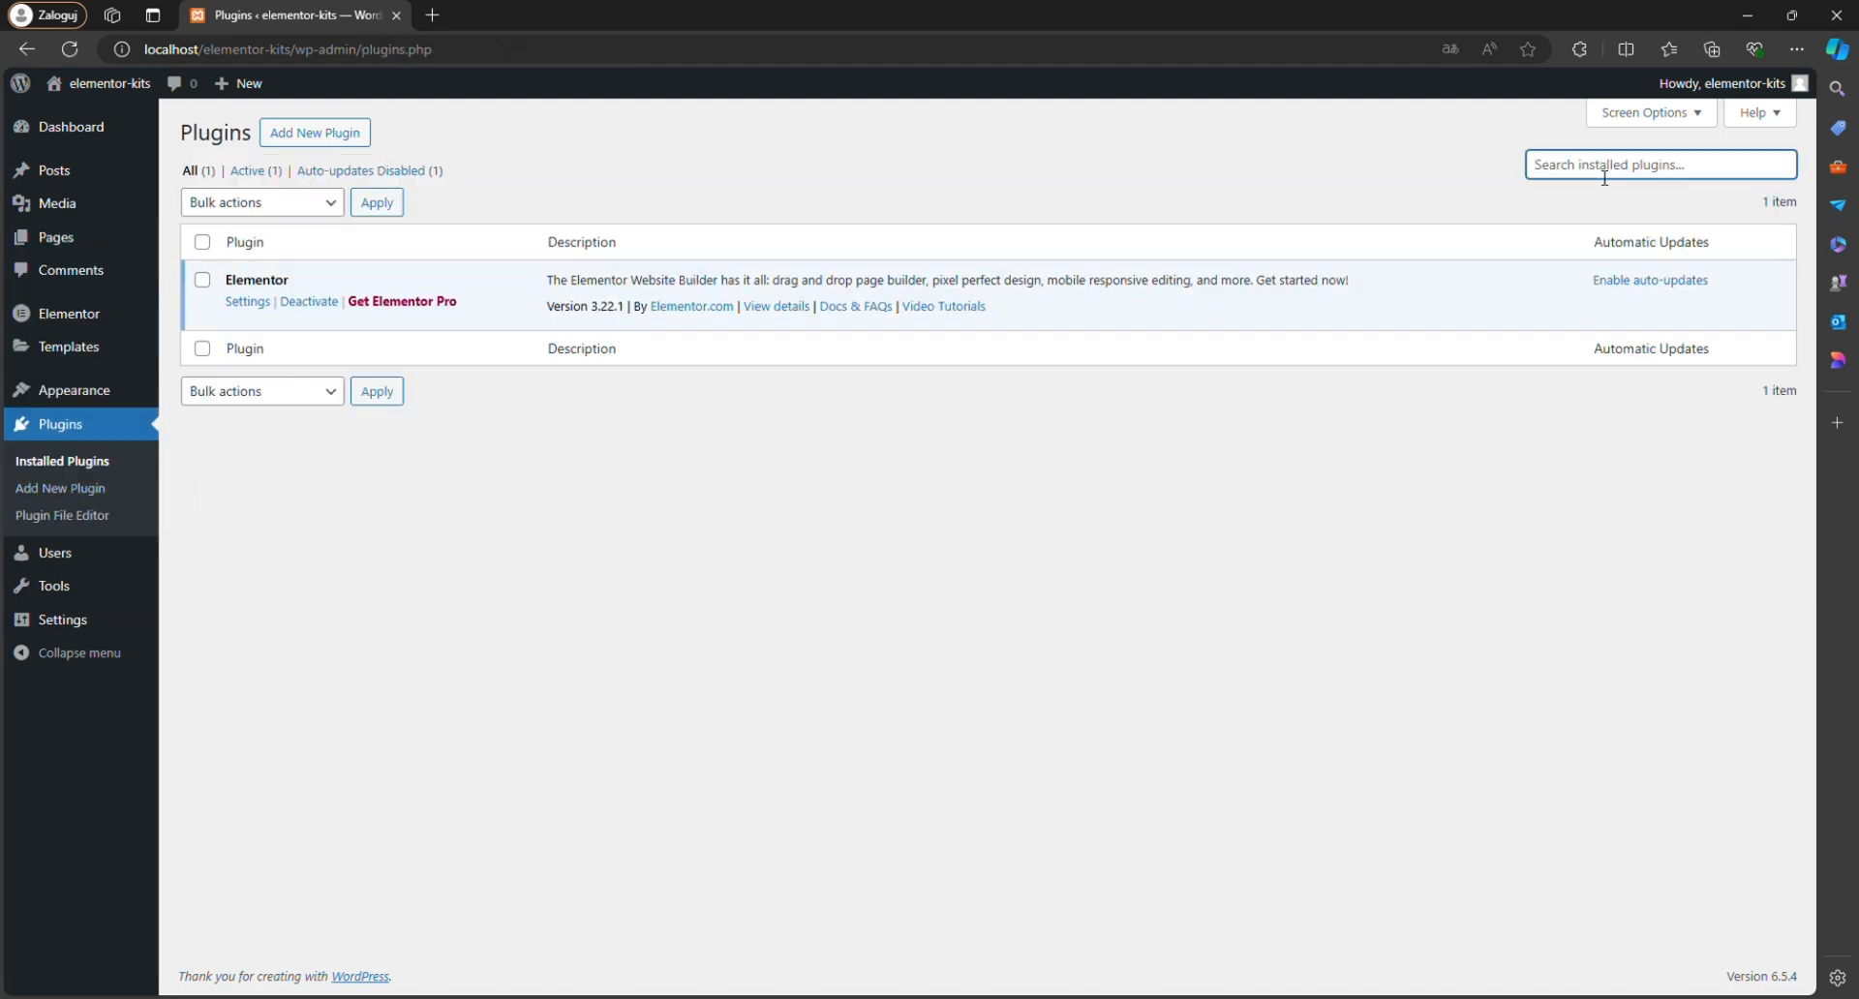
pyautogui.click(332, 135)
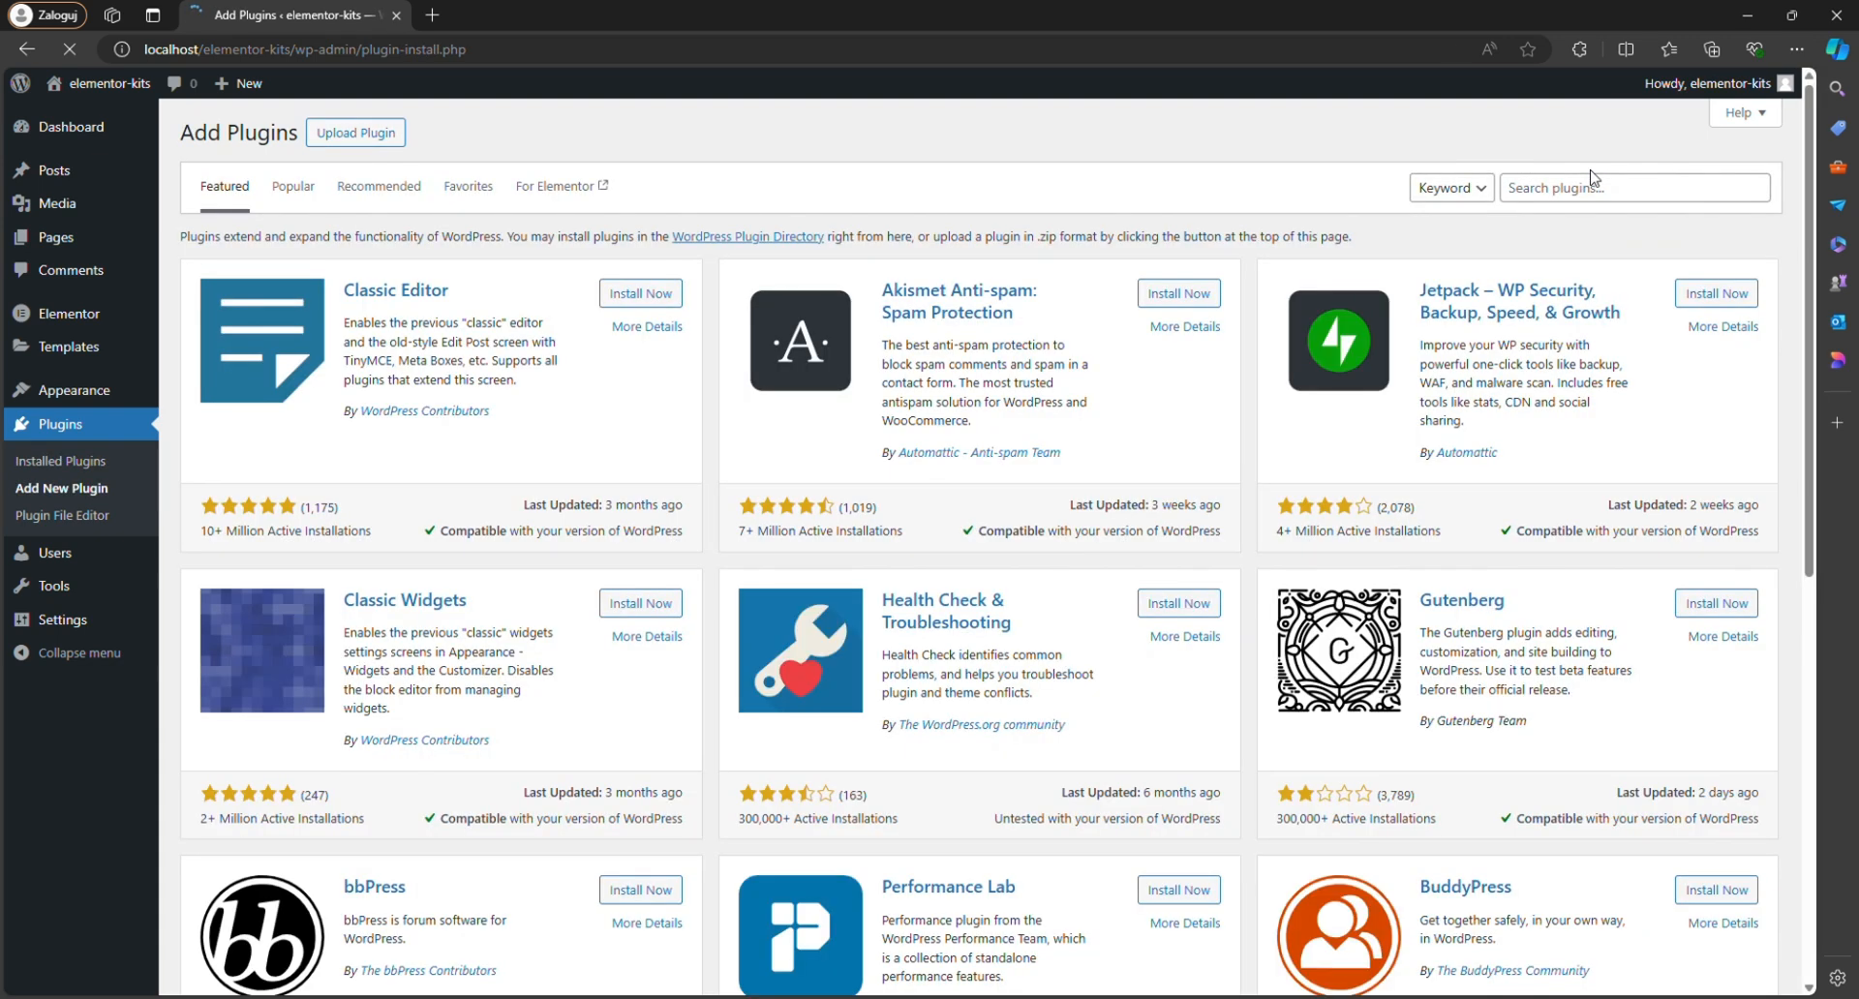
pyautogui.click(1590, 196)
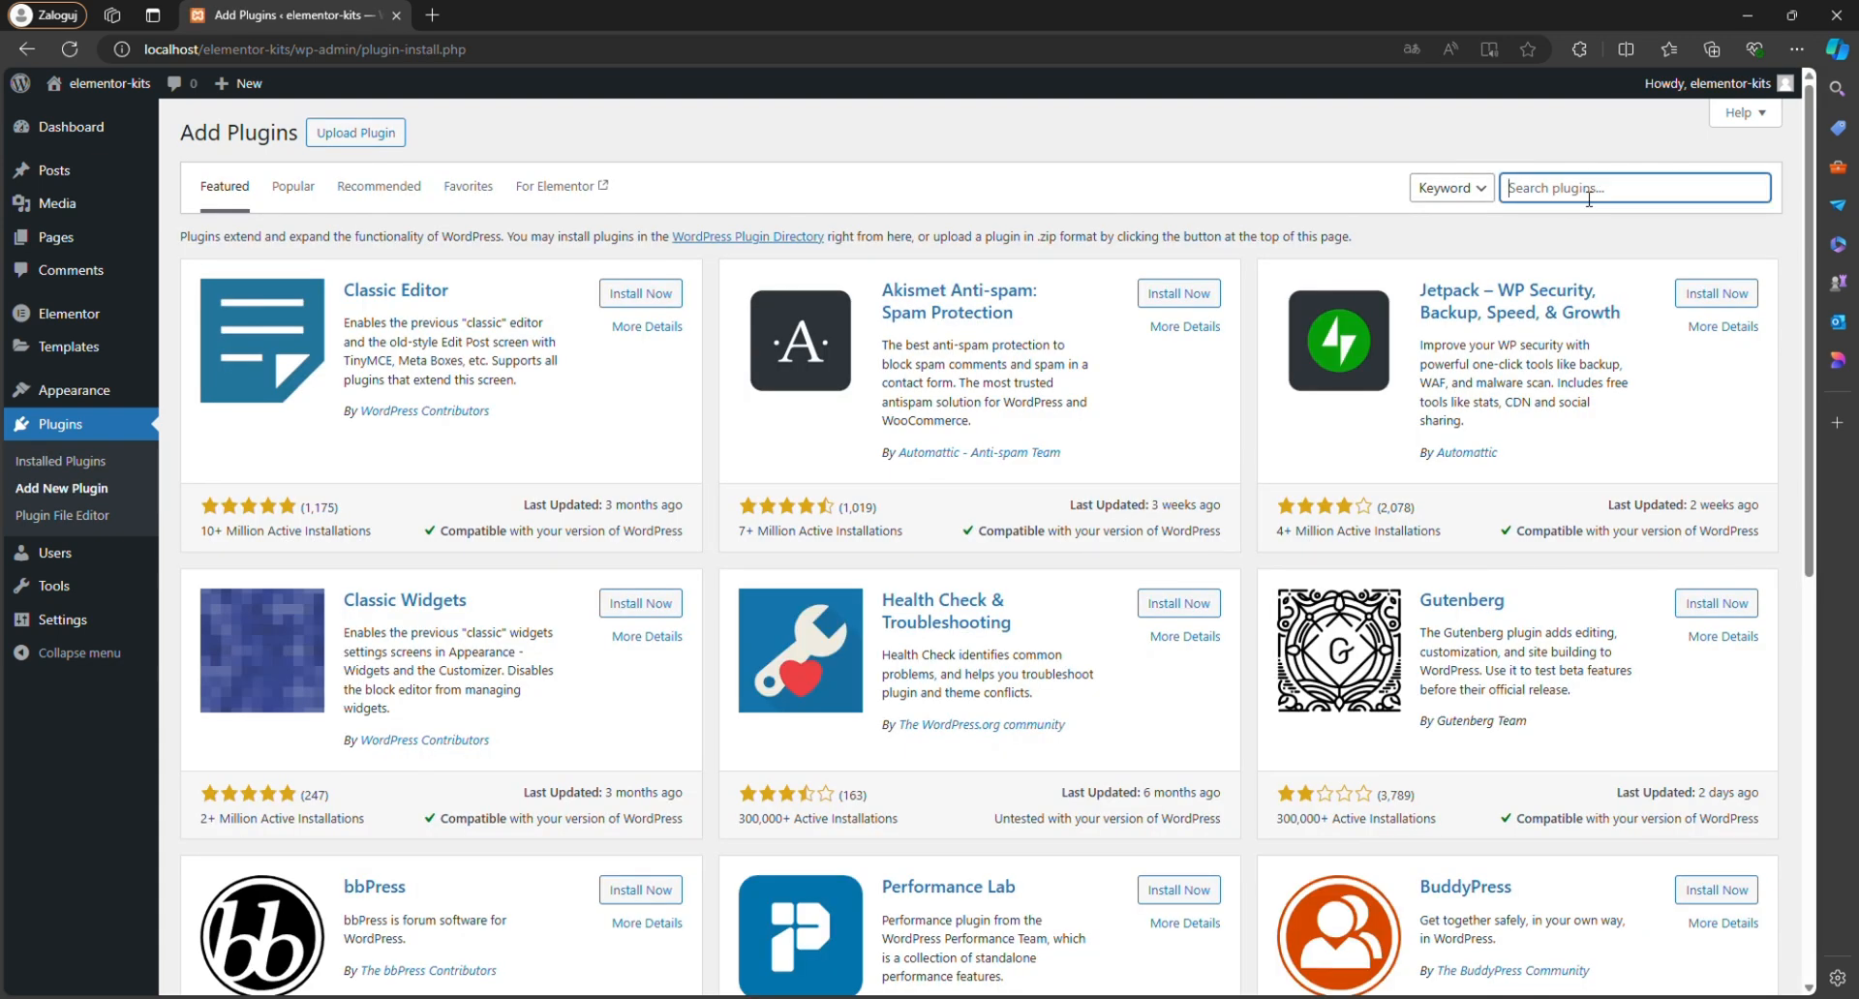
pyautogui.write('premium a')
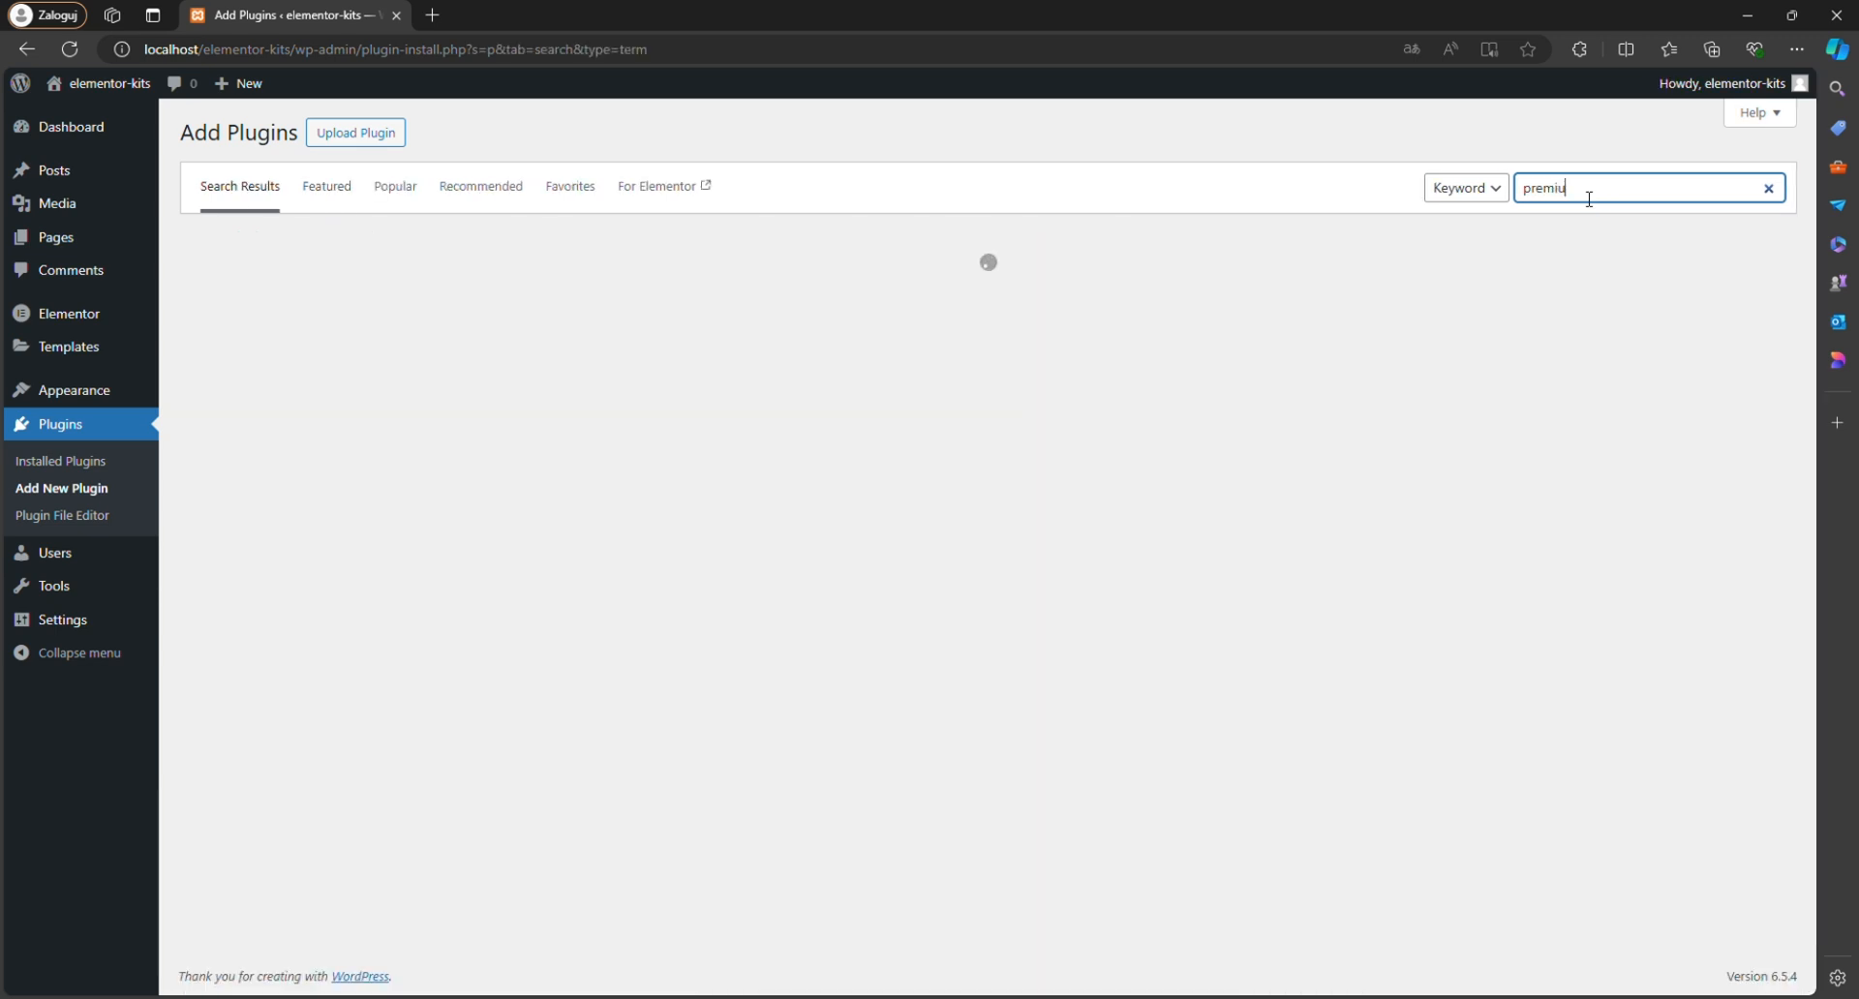
pyautogui.write('ddons')
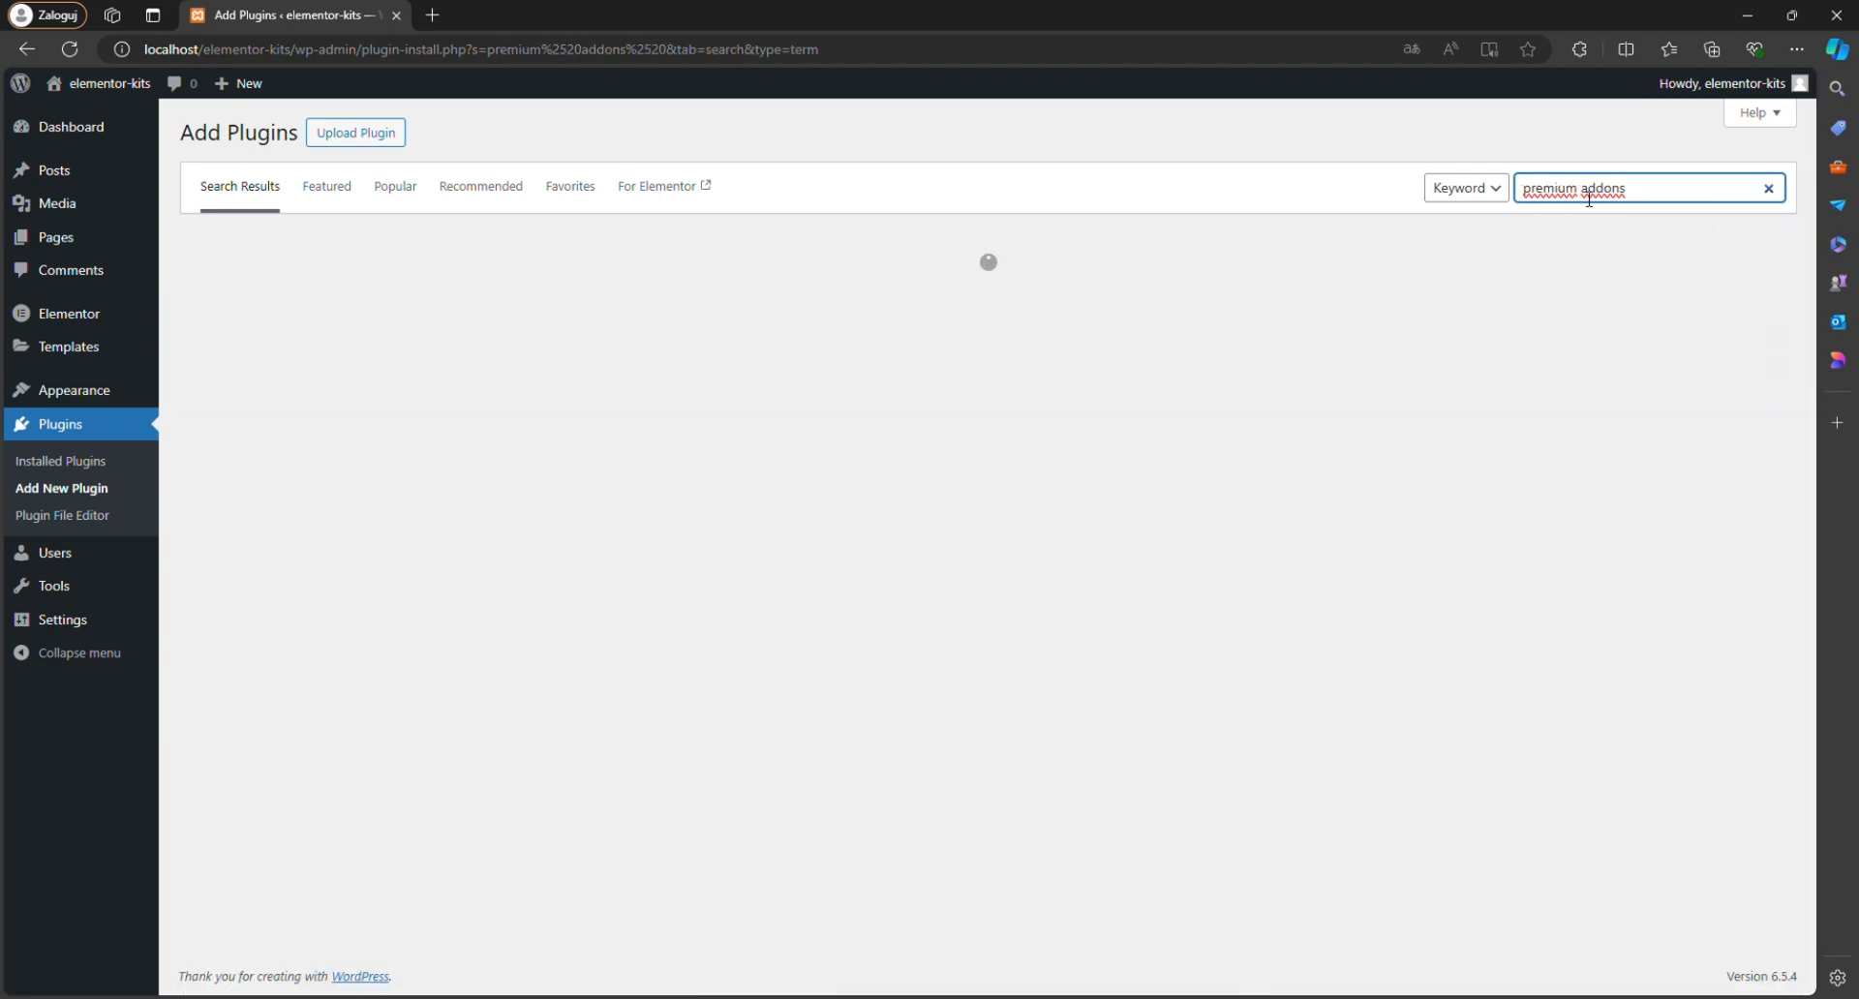
pyautogui.write('elementor')
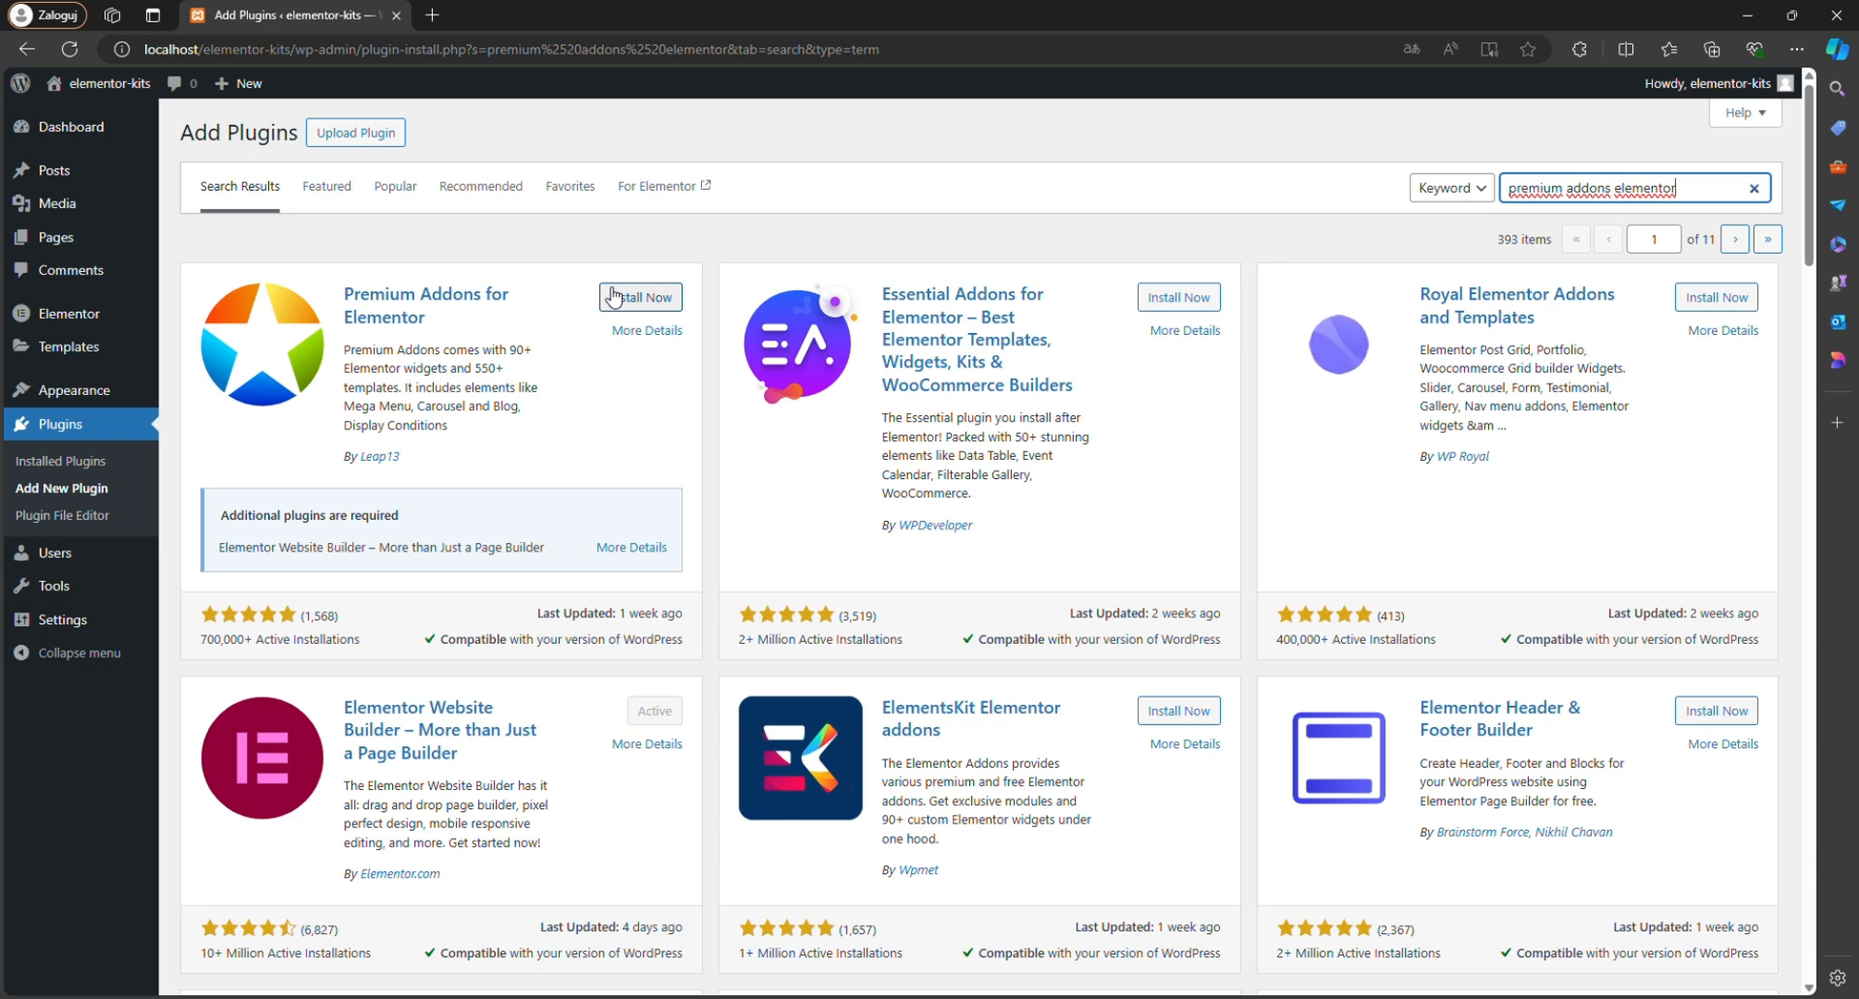
pyautogui.click(612, 296)
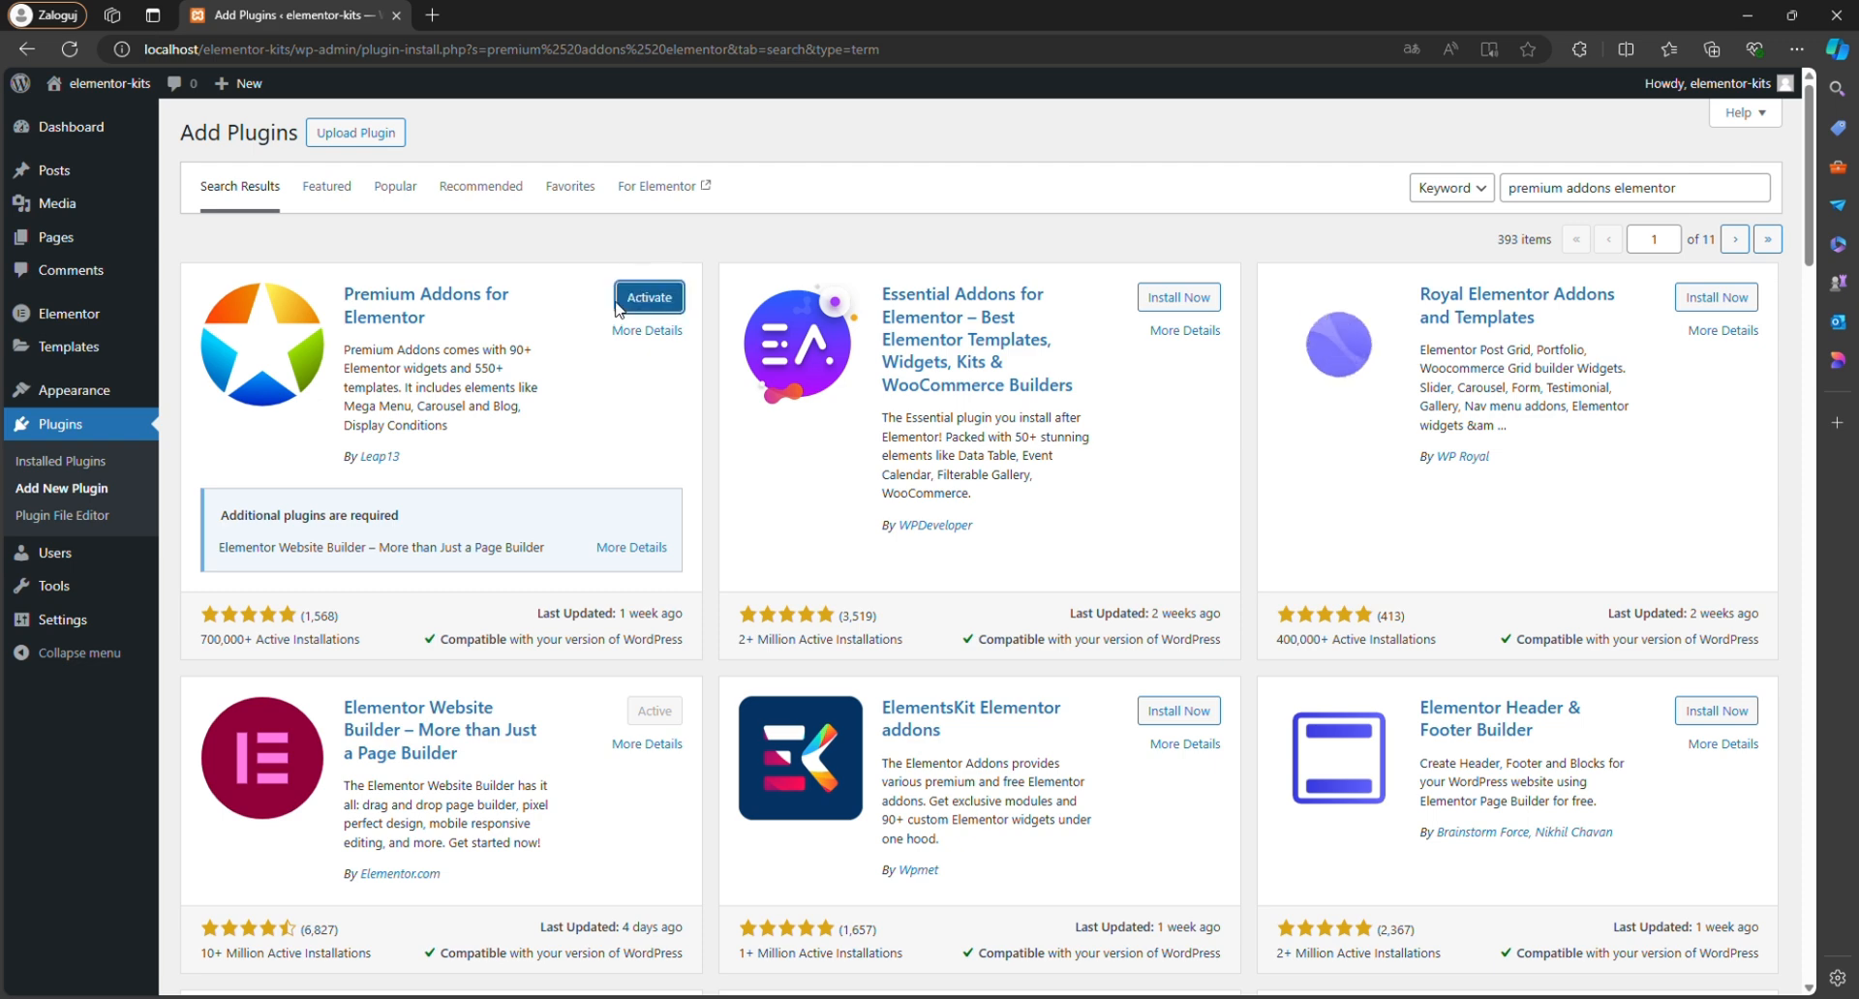
pyautogui.click(647, 301)
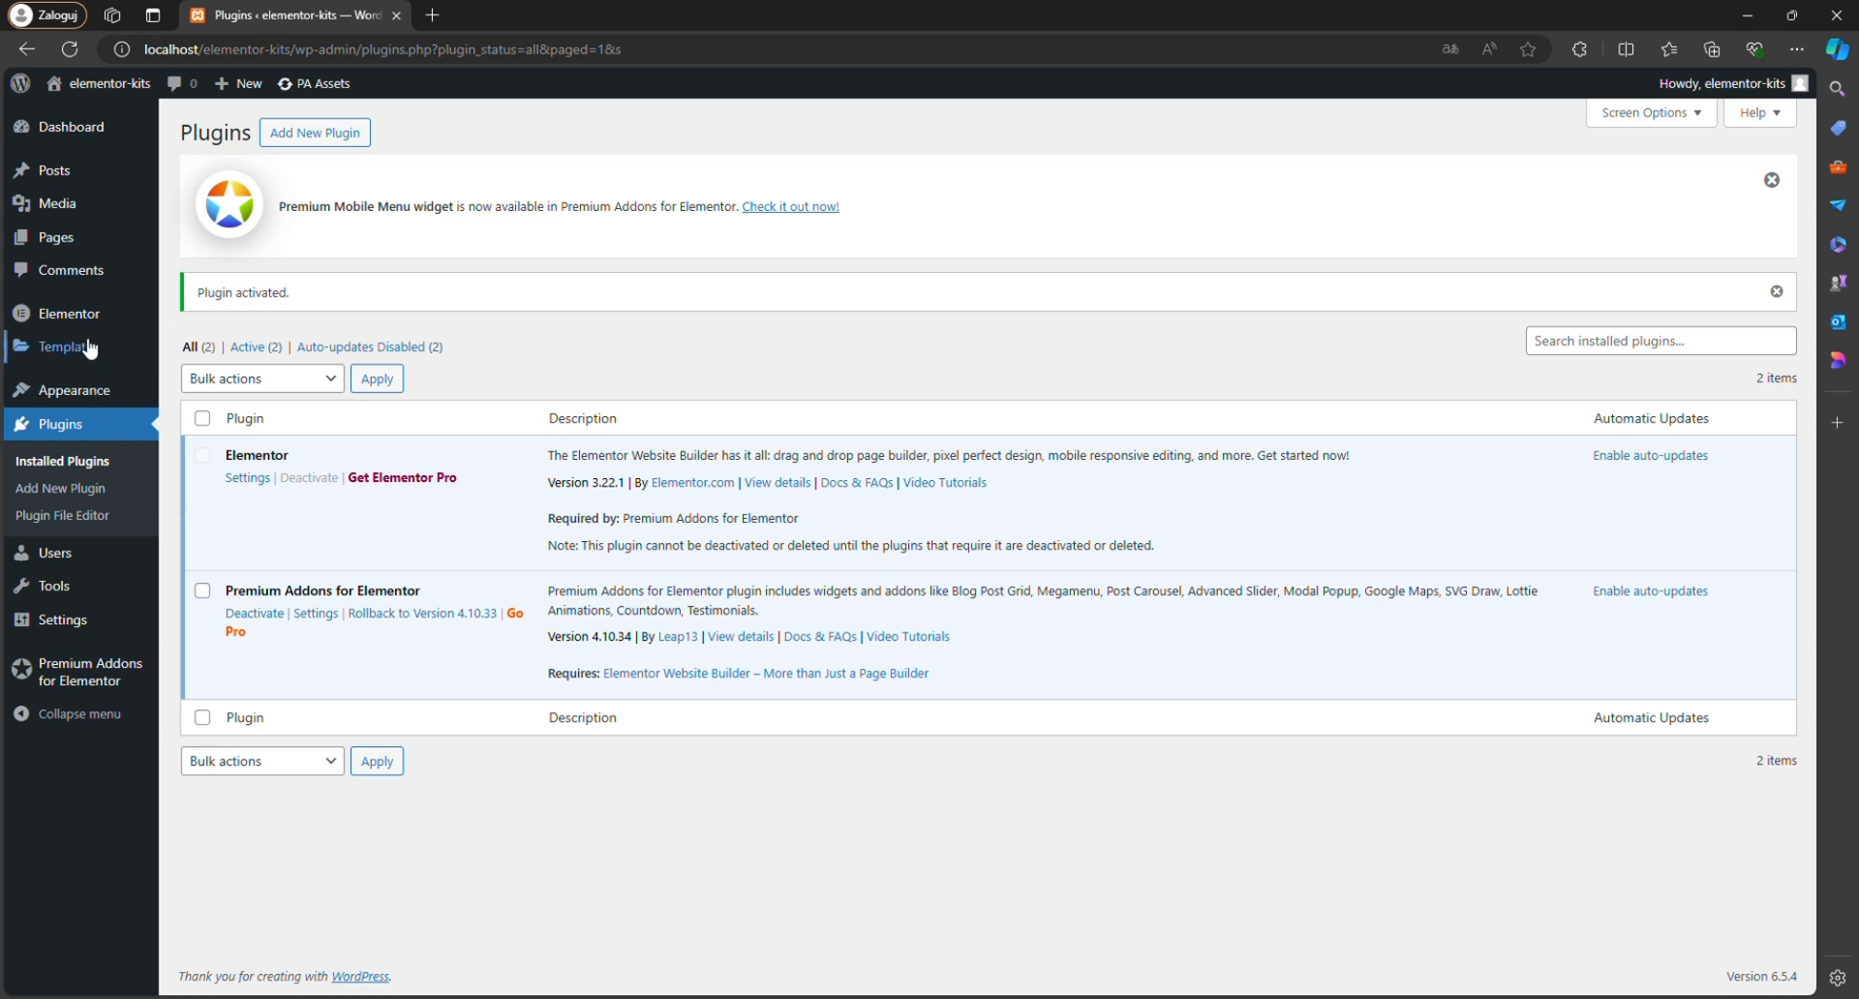
# Activate all experiments and features in the Elementor settings and save the changes.
pyautogui.moveTo(84, 327)
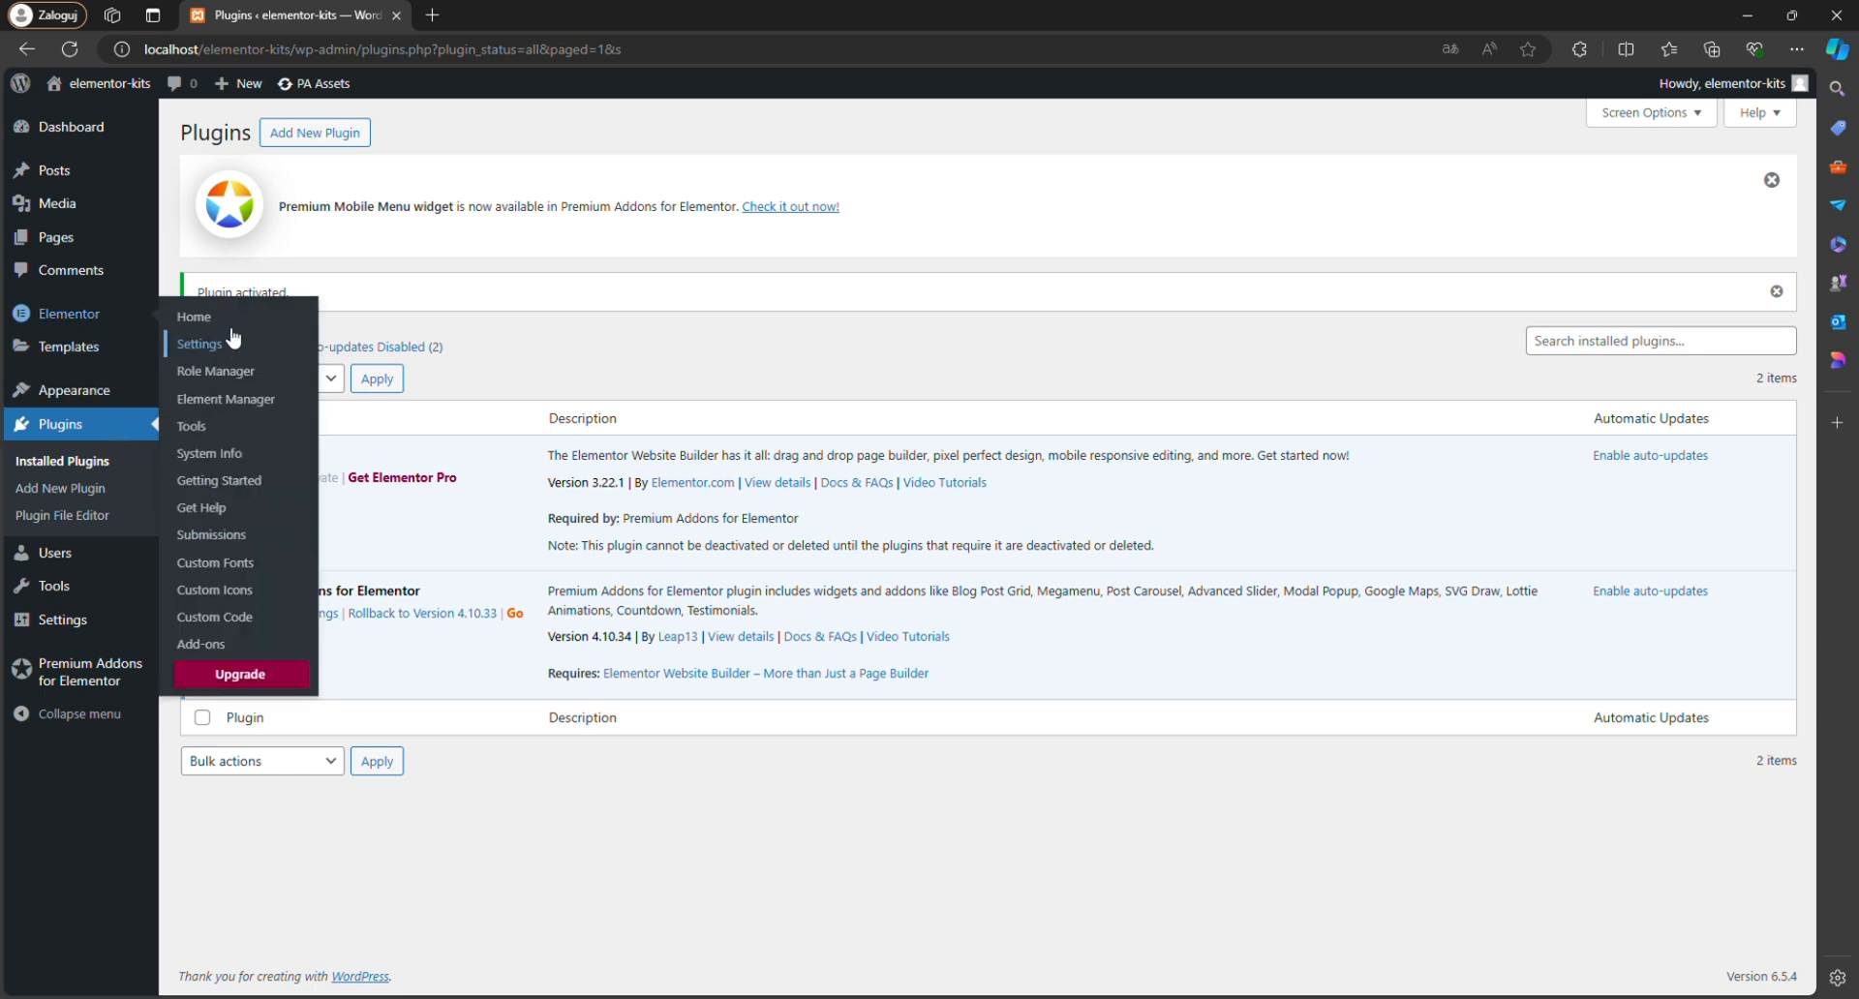
pyautogui.click(230, 347)
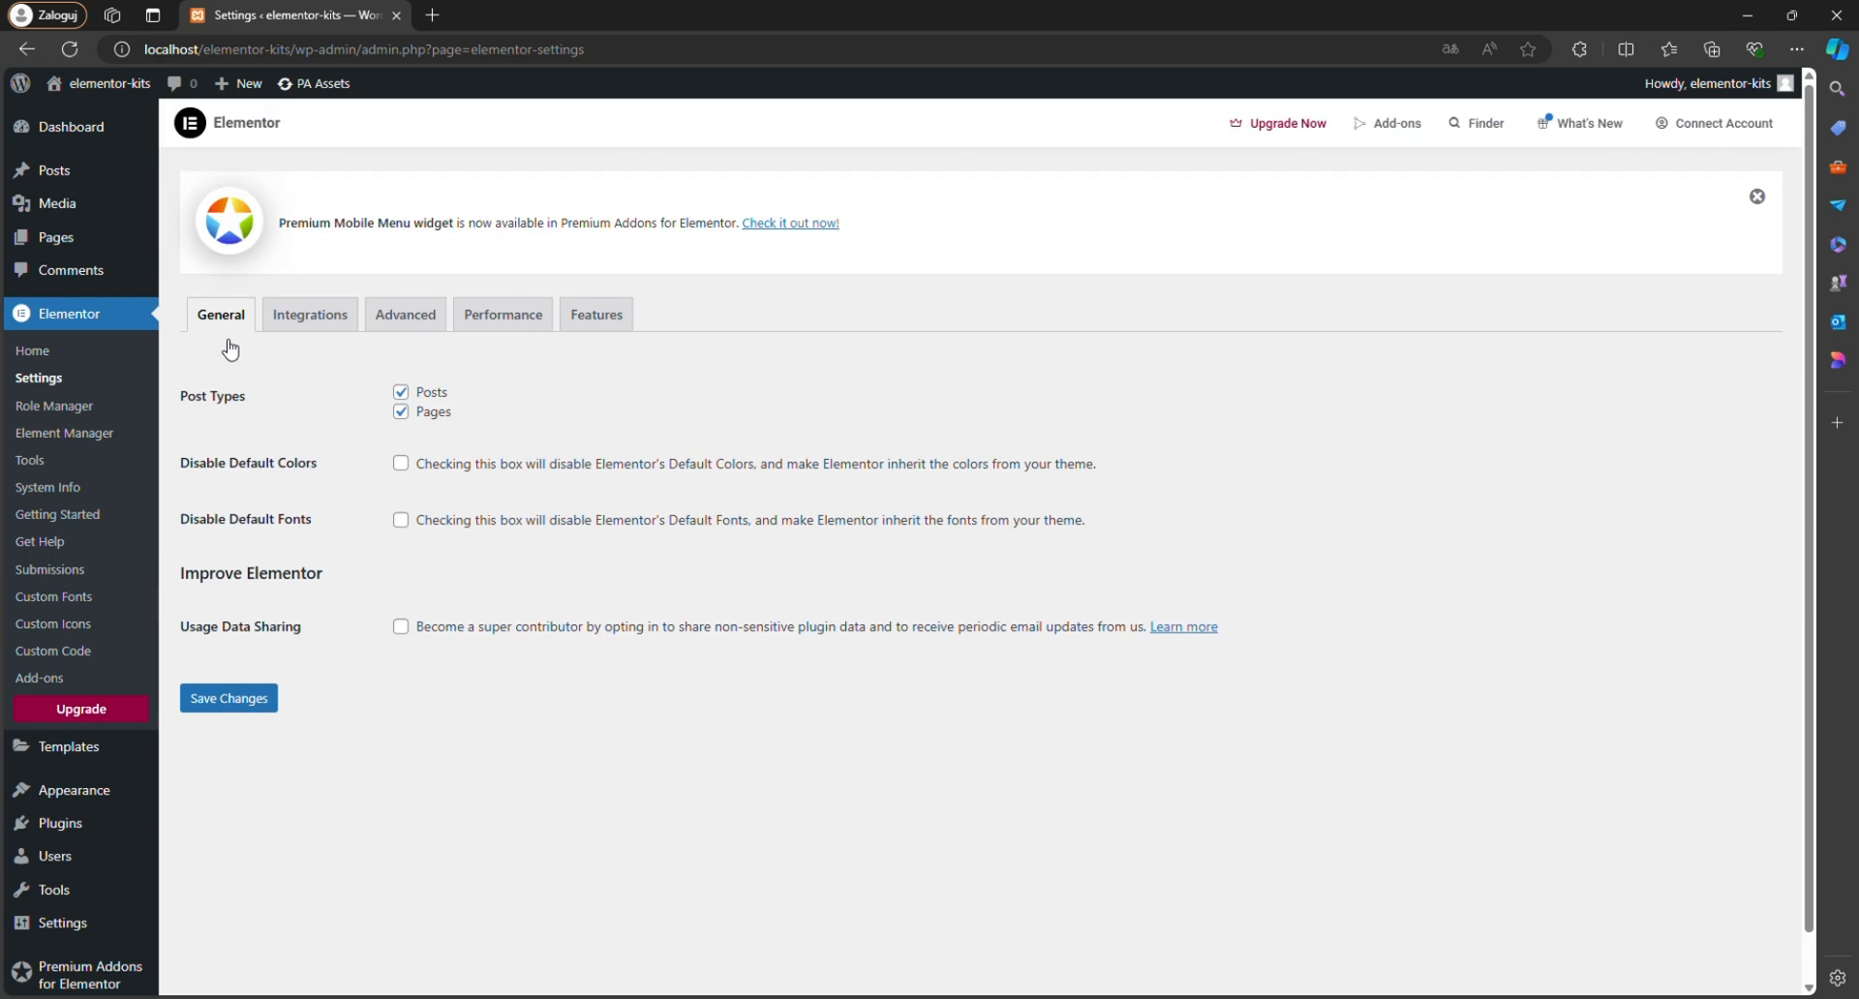
pyautogui.scroll(-1, 230, 351)
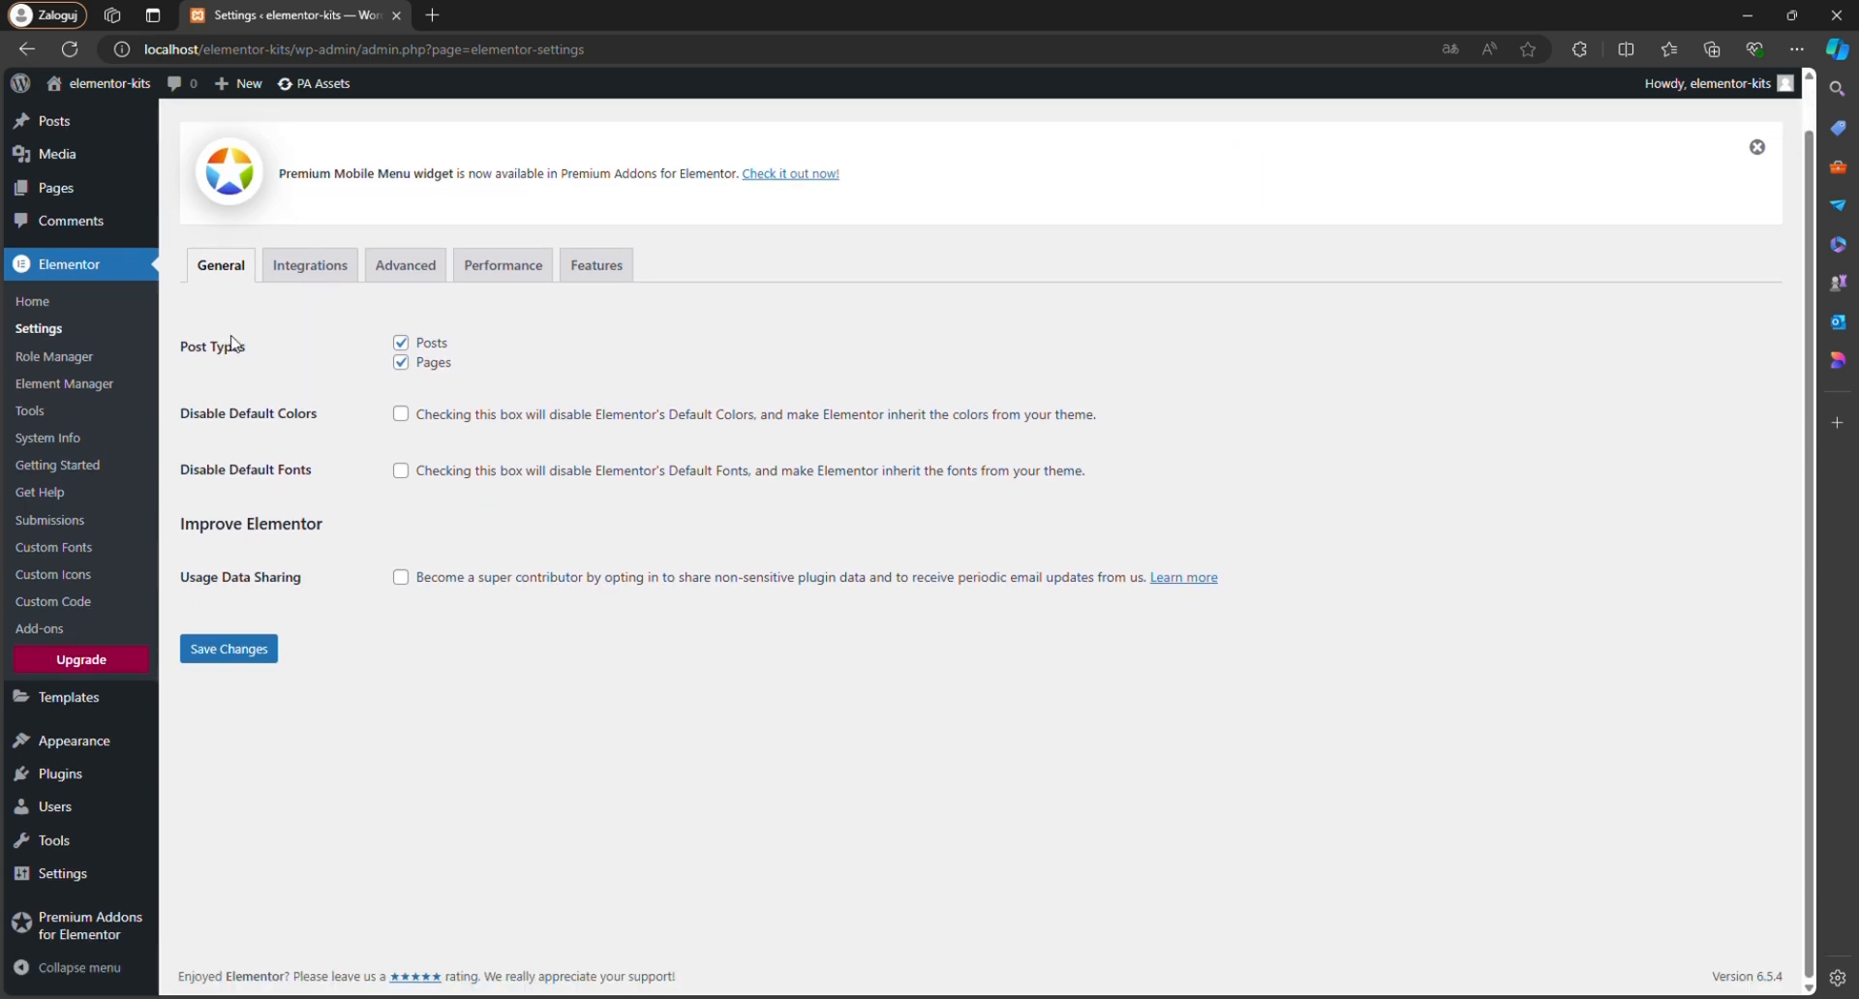
pyautogui.click(589, 276)
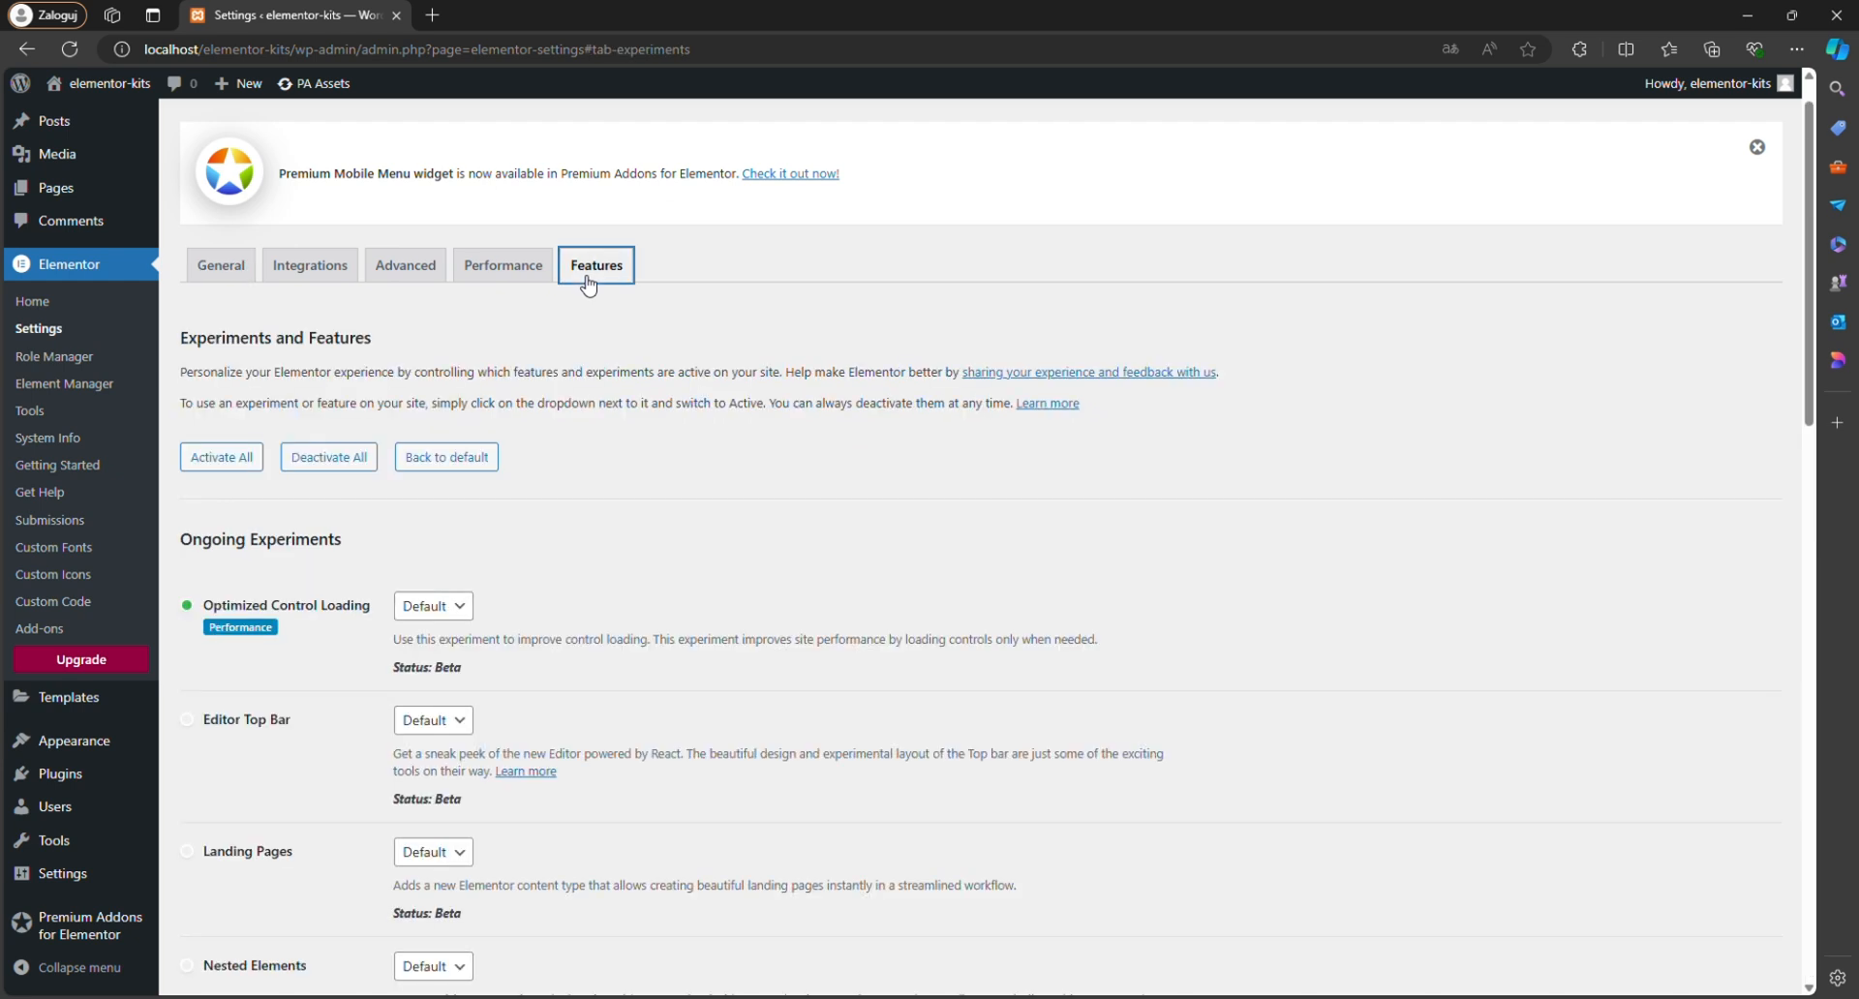
pyautogui.click(225, 456)
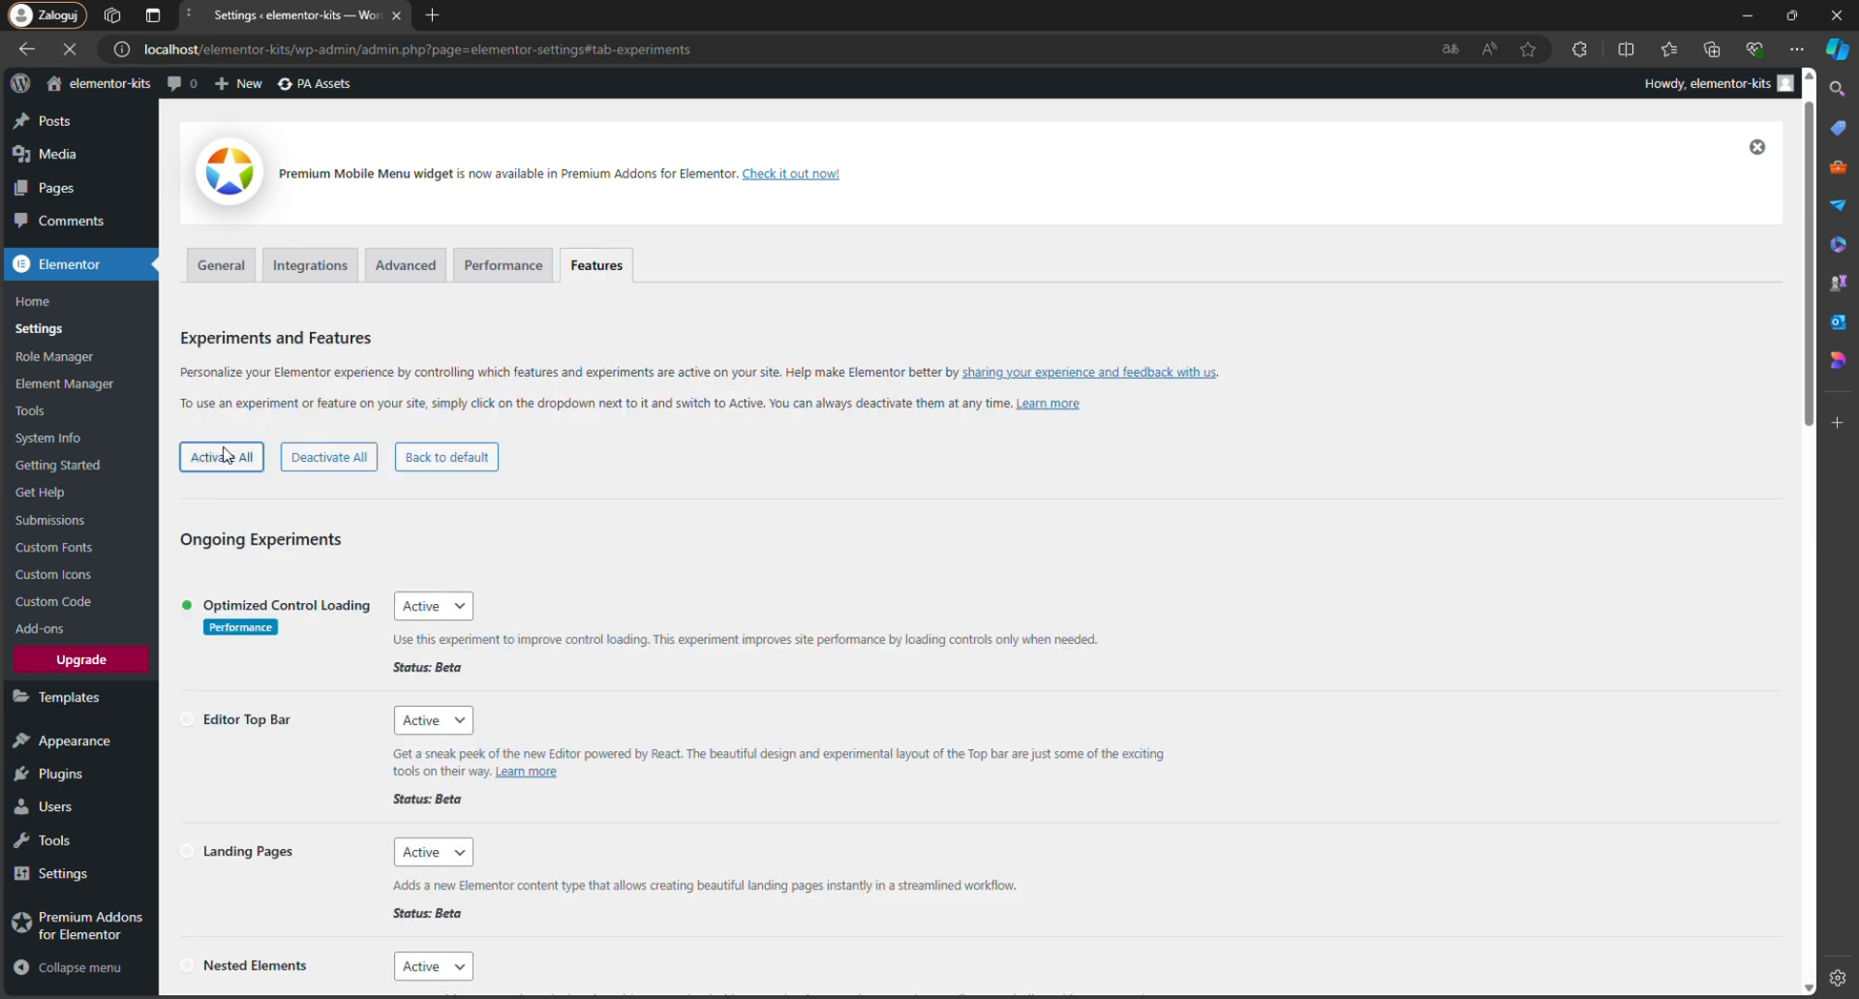
pyautogui.scroll(-15, 232, 456)
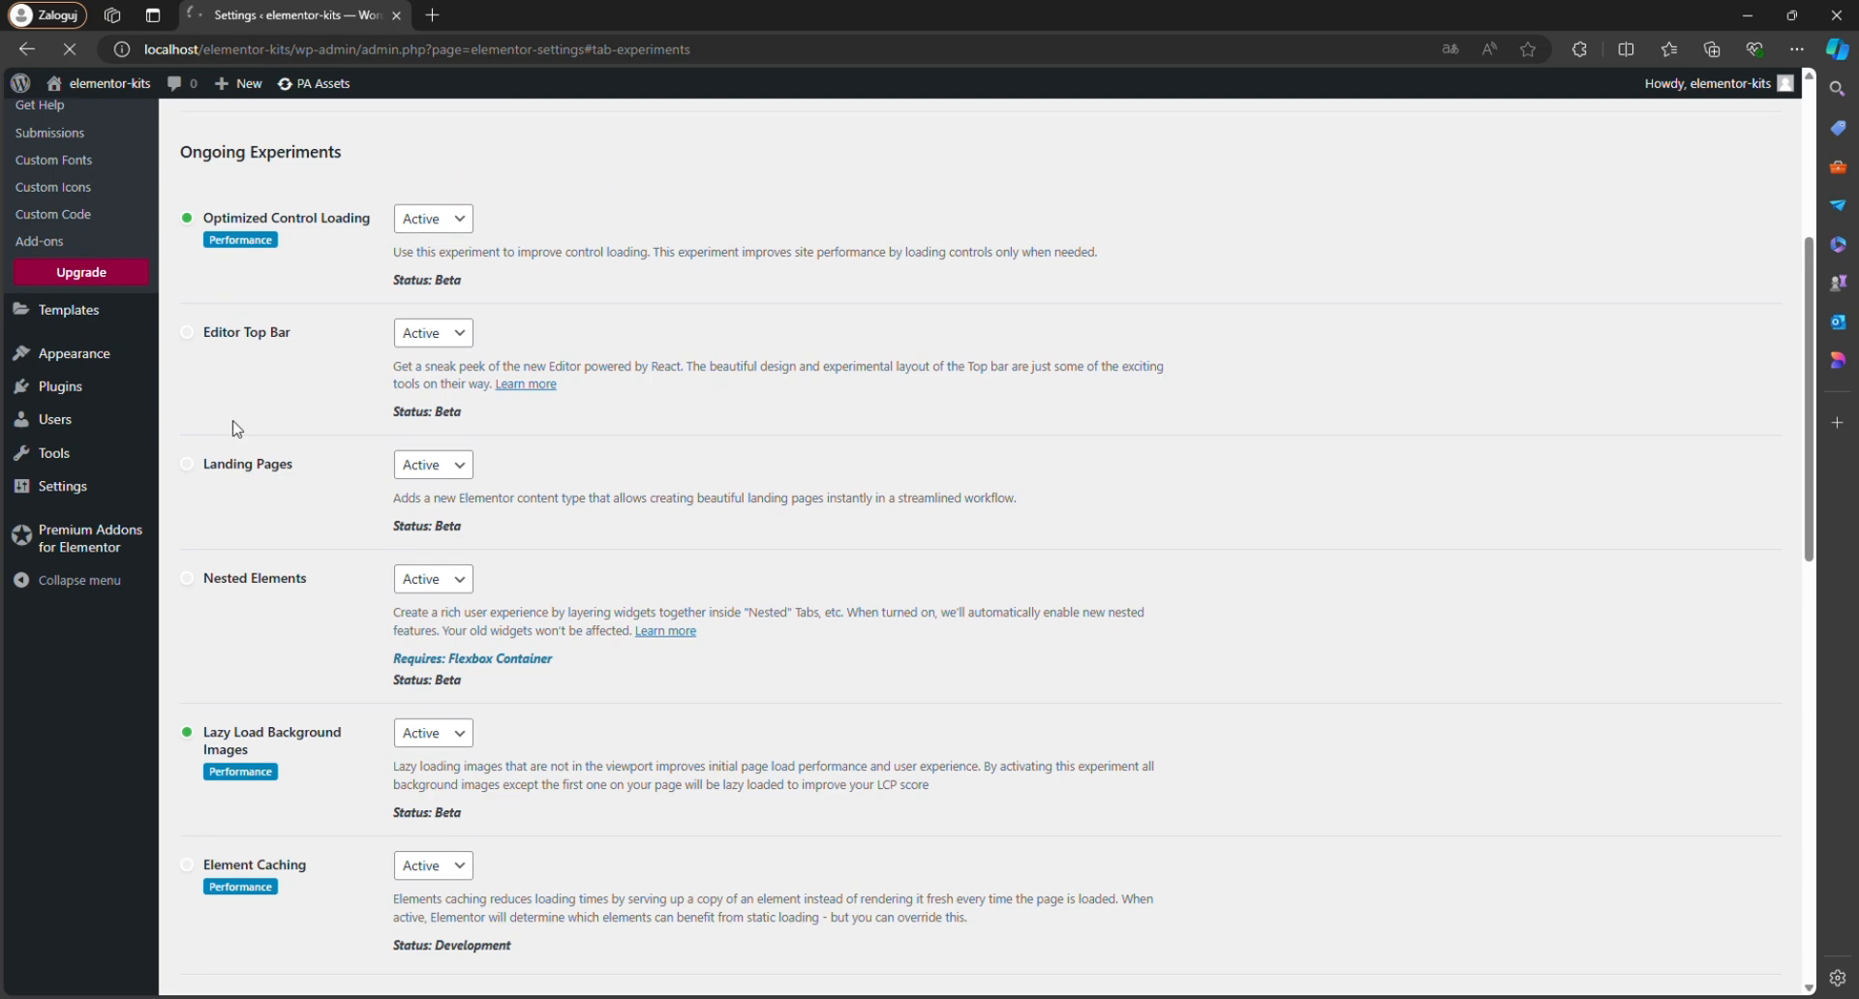
pyautogui.click(229, 894)
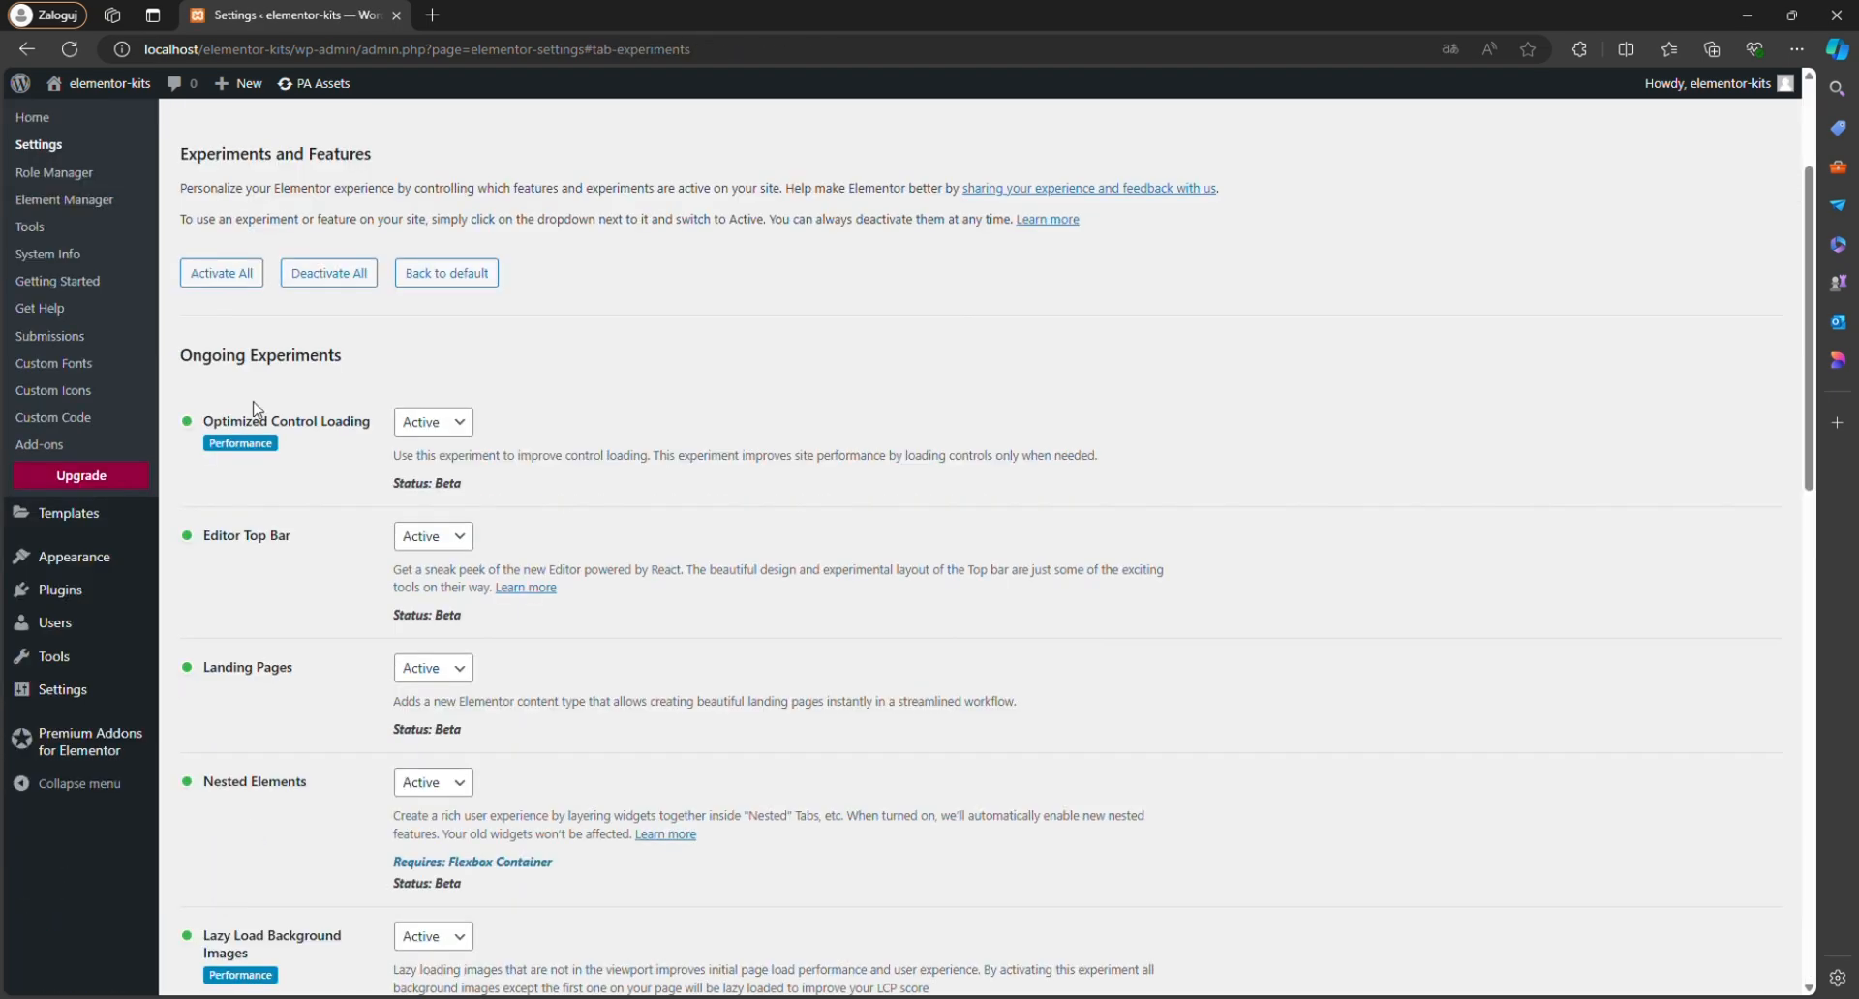
# Enable Elementor for the Landing Pages post type in its general settings and save the changes.
pyautogui.scroll(1, 236, 443)
pyautogui.scroll(3, 236, 443)
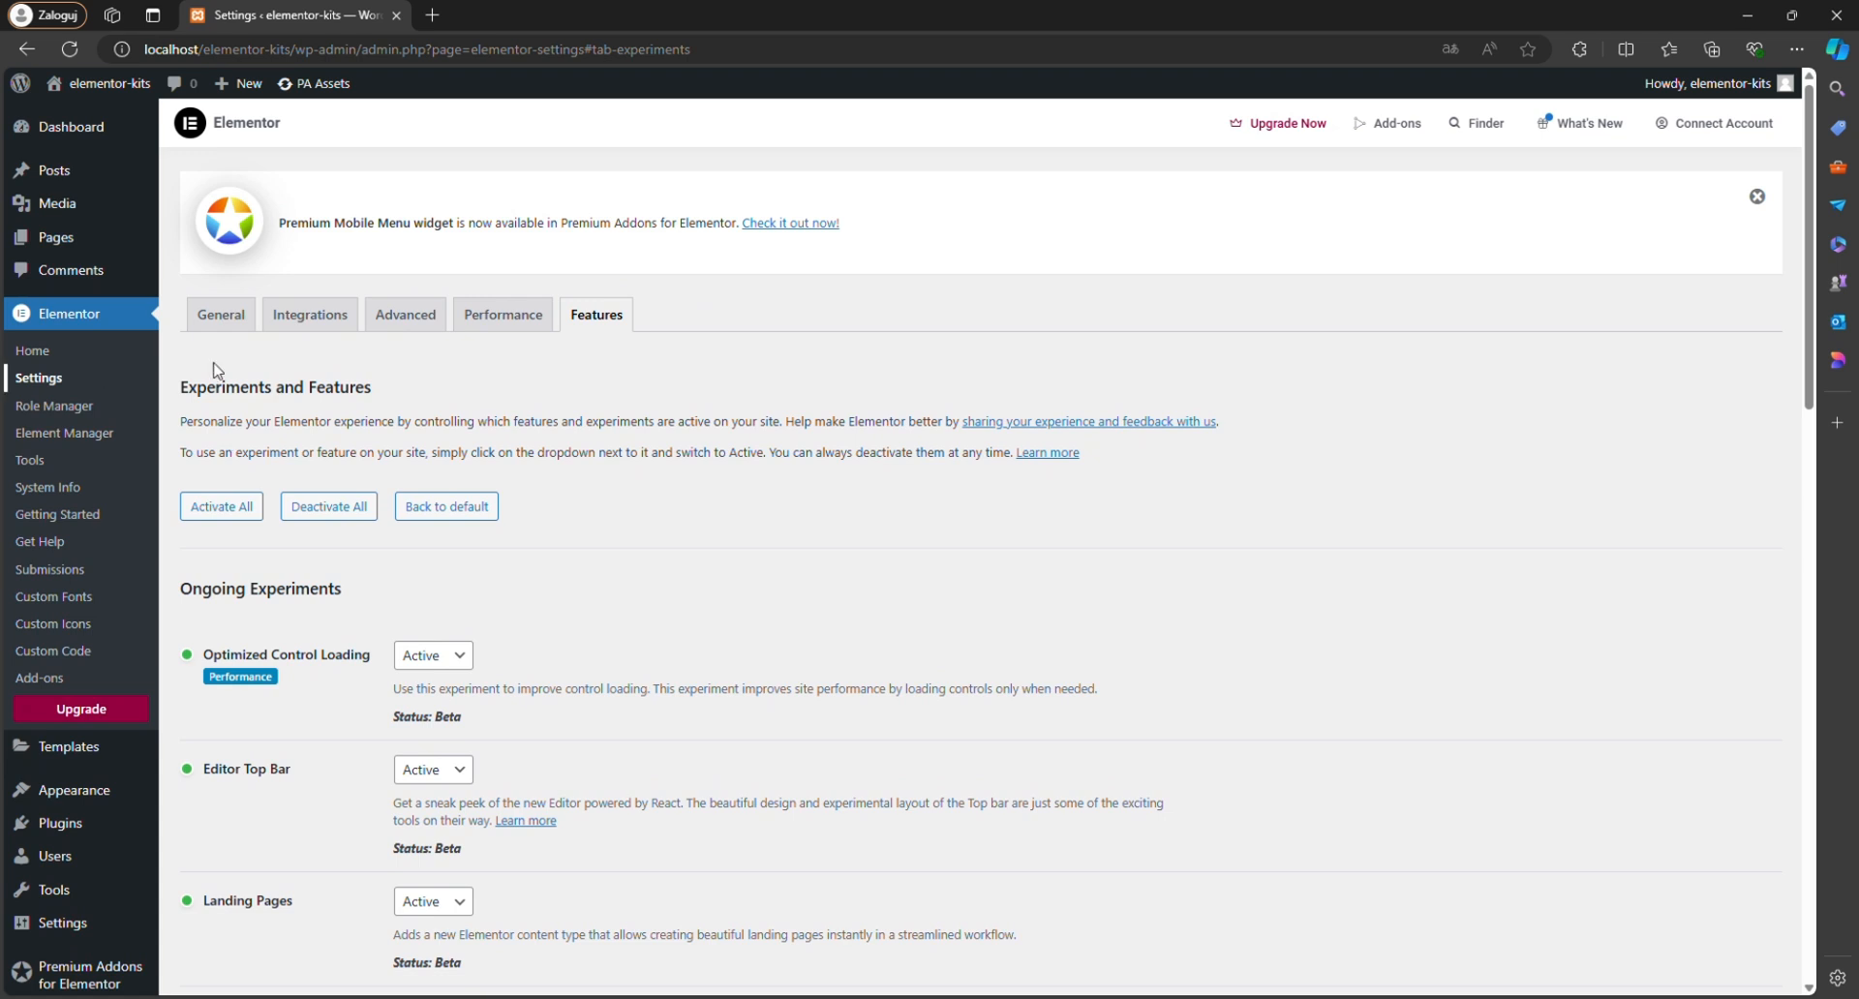
pyautogui.click(237, 323)
pyautogui.click(401, 430)
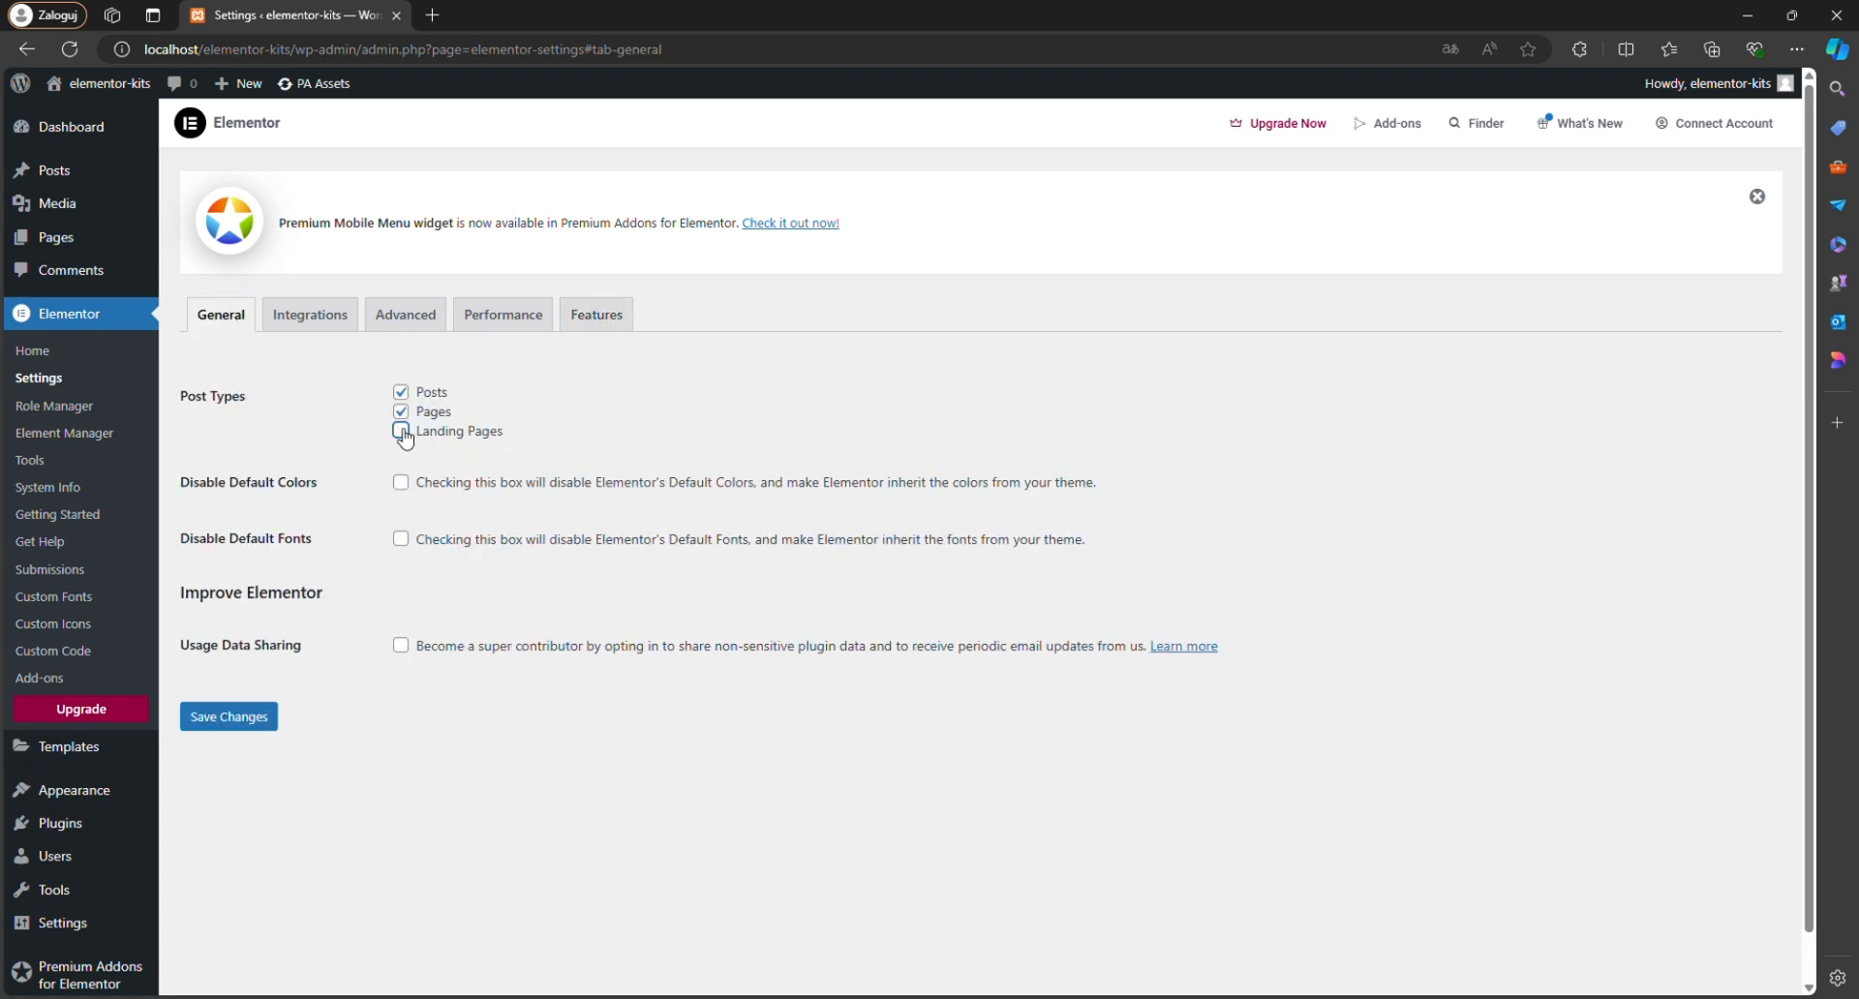
pyautogui.click(247, 717)
# Start a template kit import from the Elementor tools and upload the kit's .zip file.
pyautogui.click(79, 464)
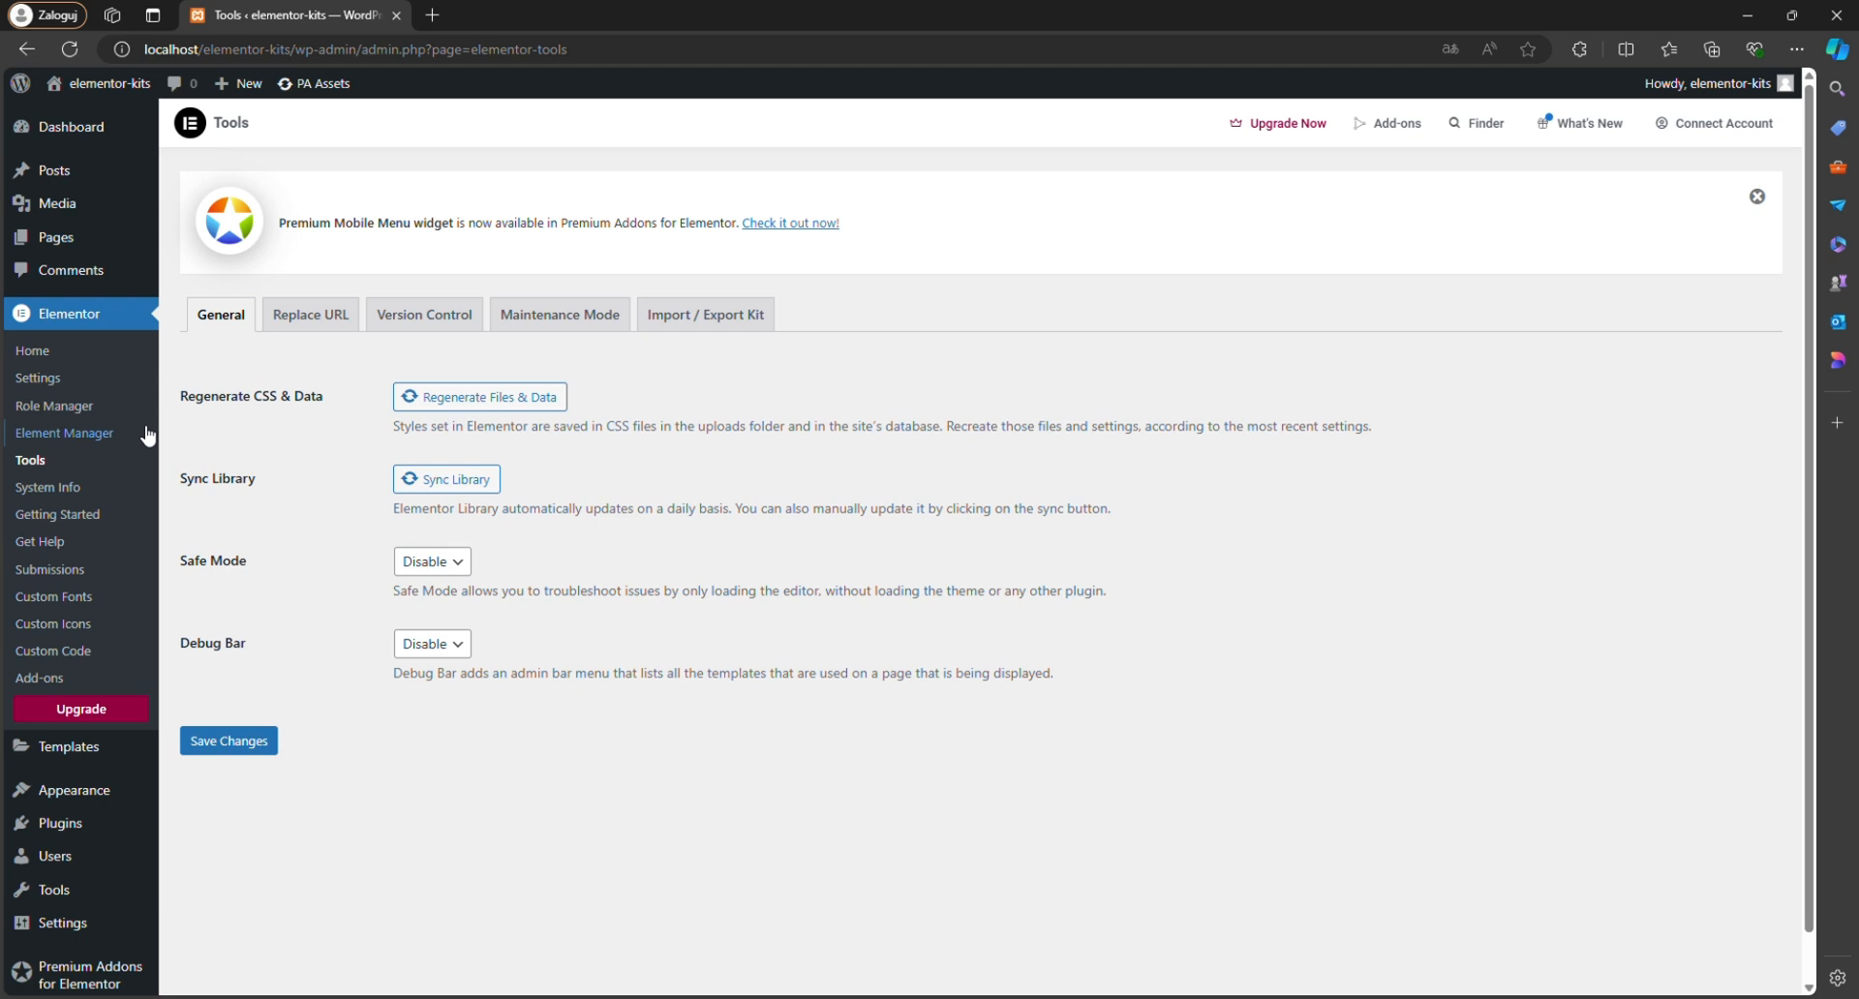
pyautogui.click(666, 336)
pyautogui.scroll(-1, 665, 336)
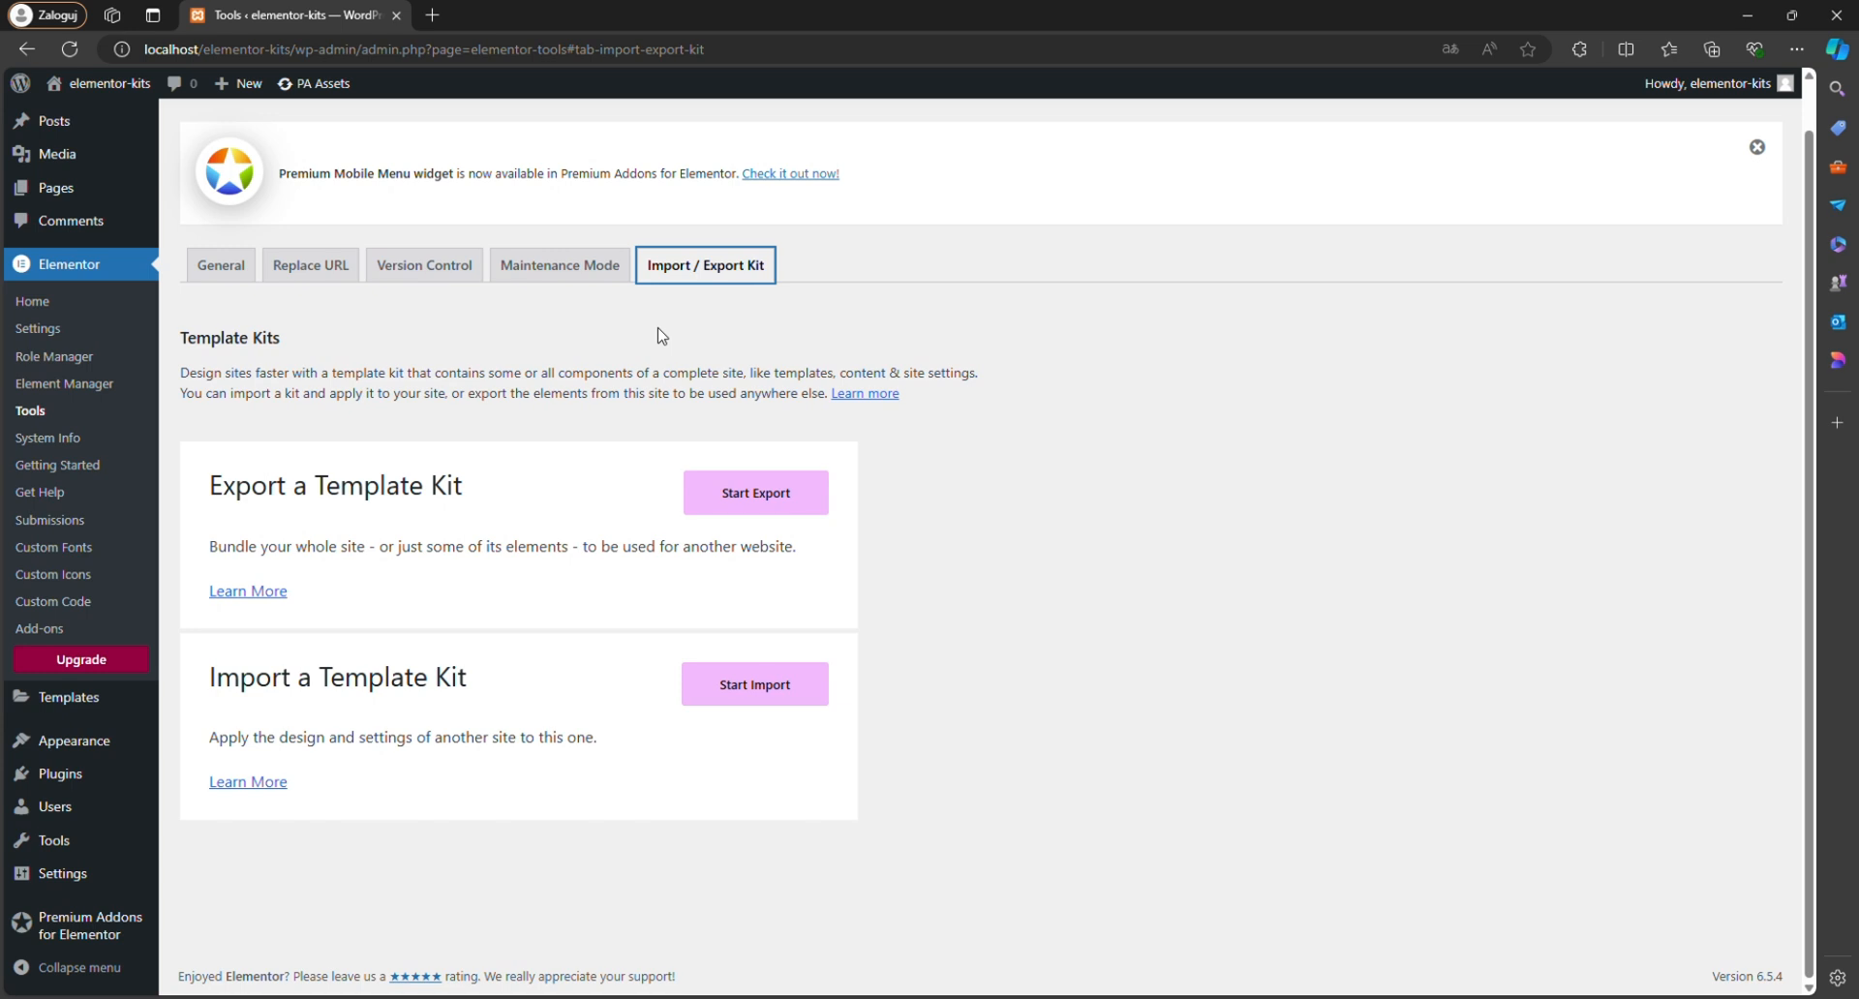
pyautogui.click(765, 708)
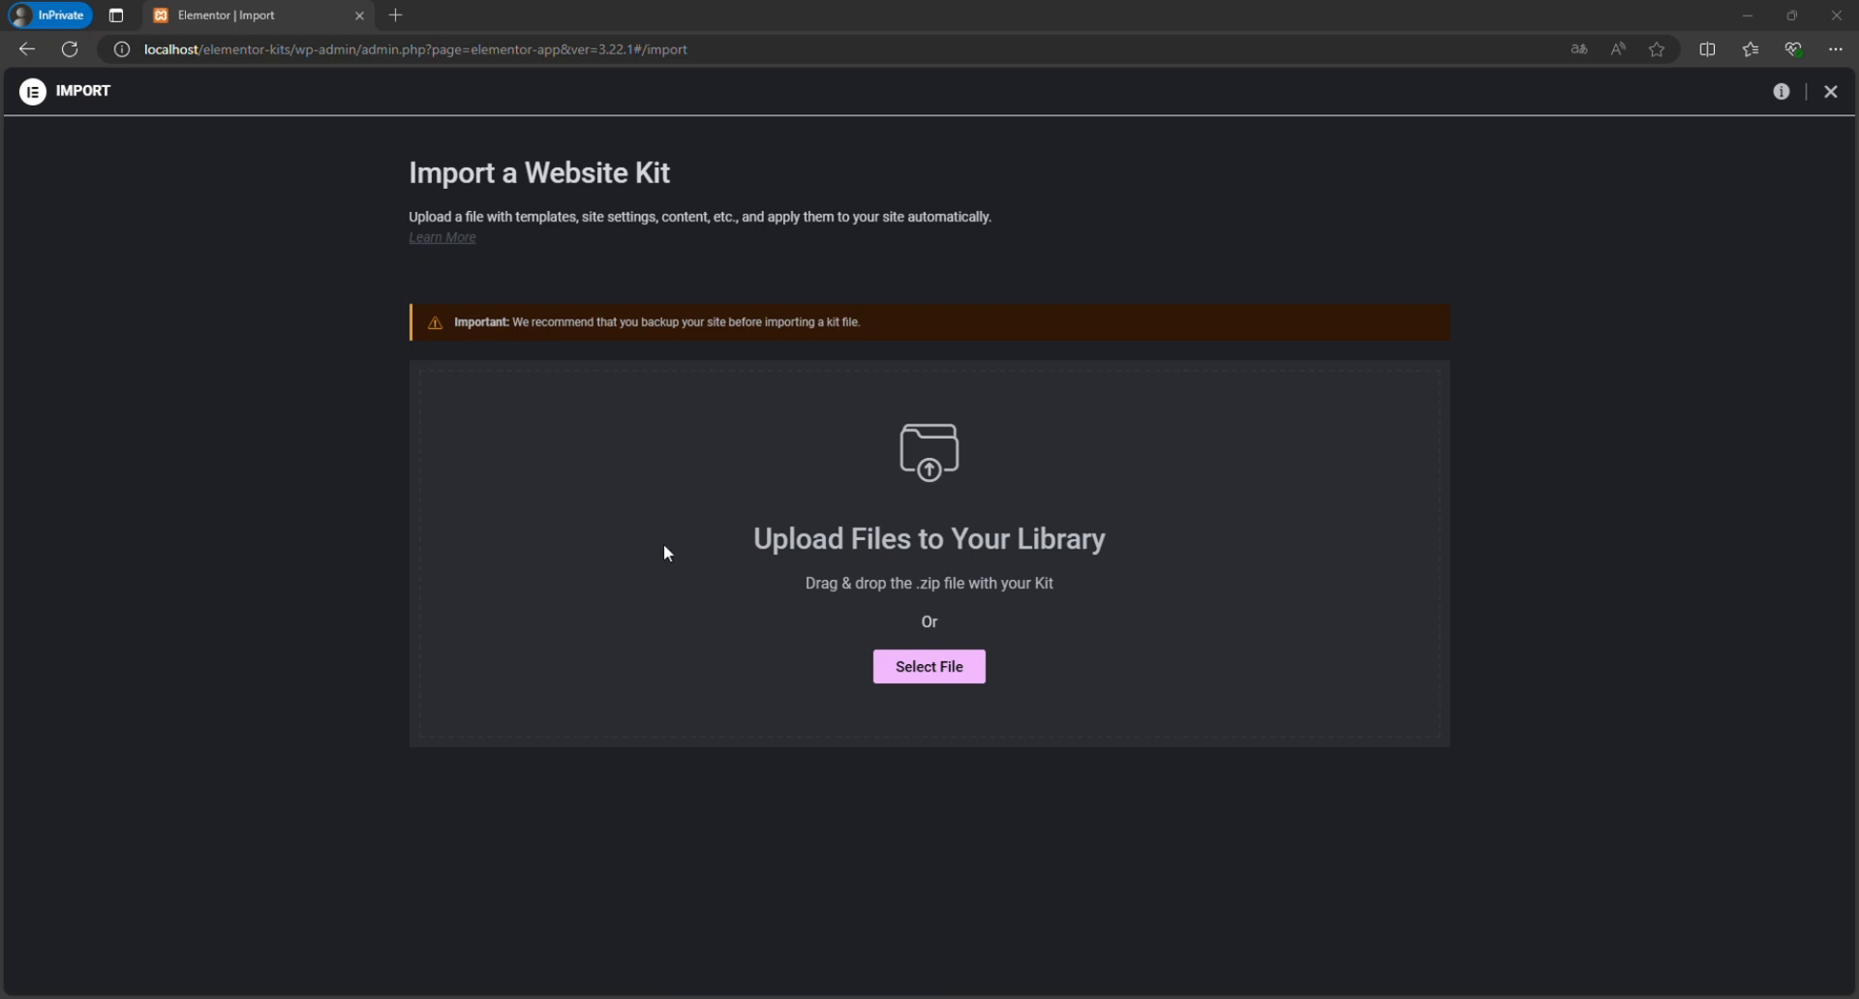
pyautogui.click(910, 676)
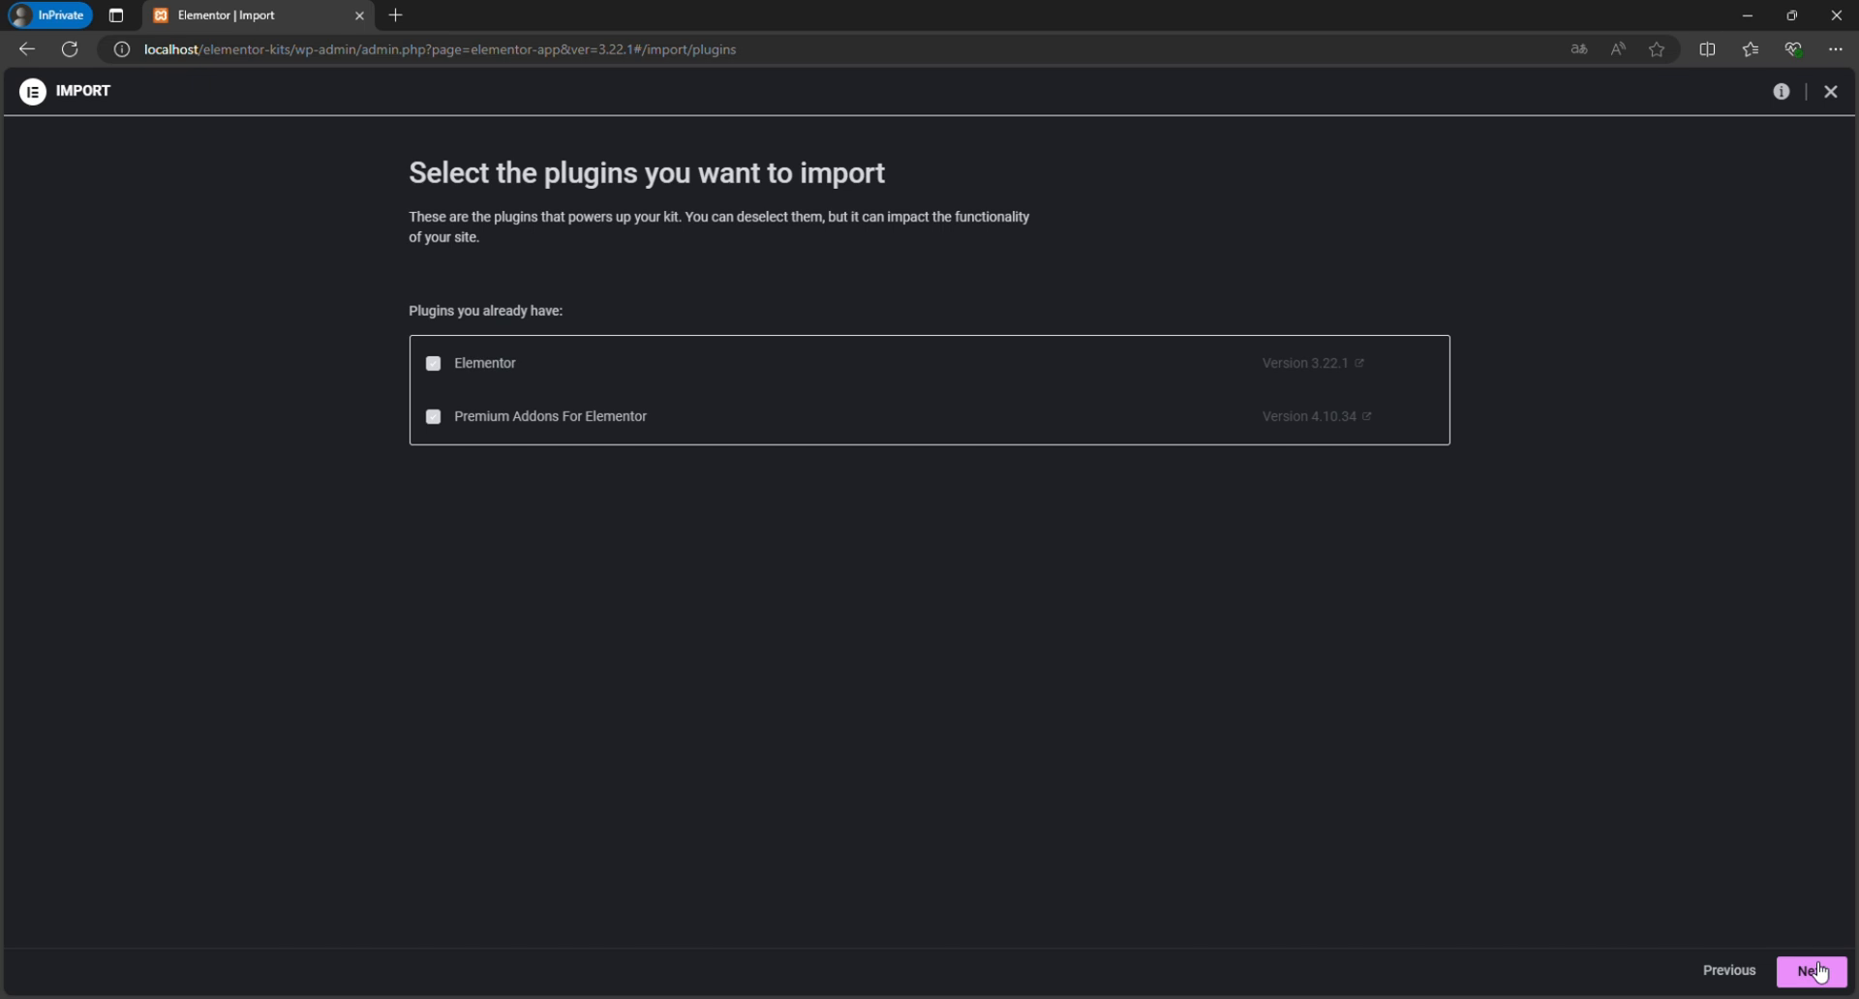
# Import the kit with its plugins, Content and Site Settings, enable unfiltered file uploads, and close the import.
pyautogui.click(1820, 972)
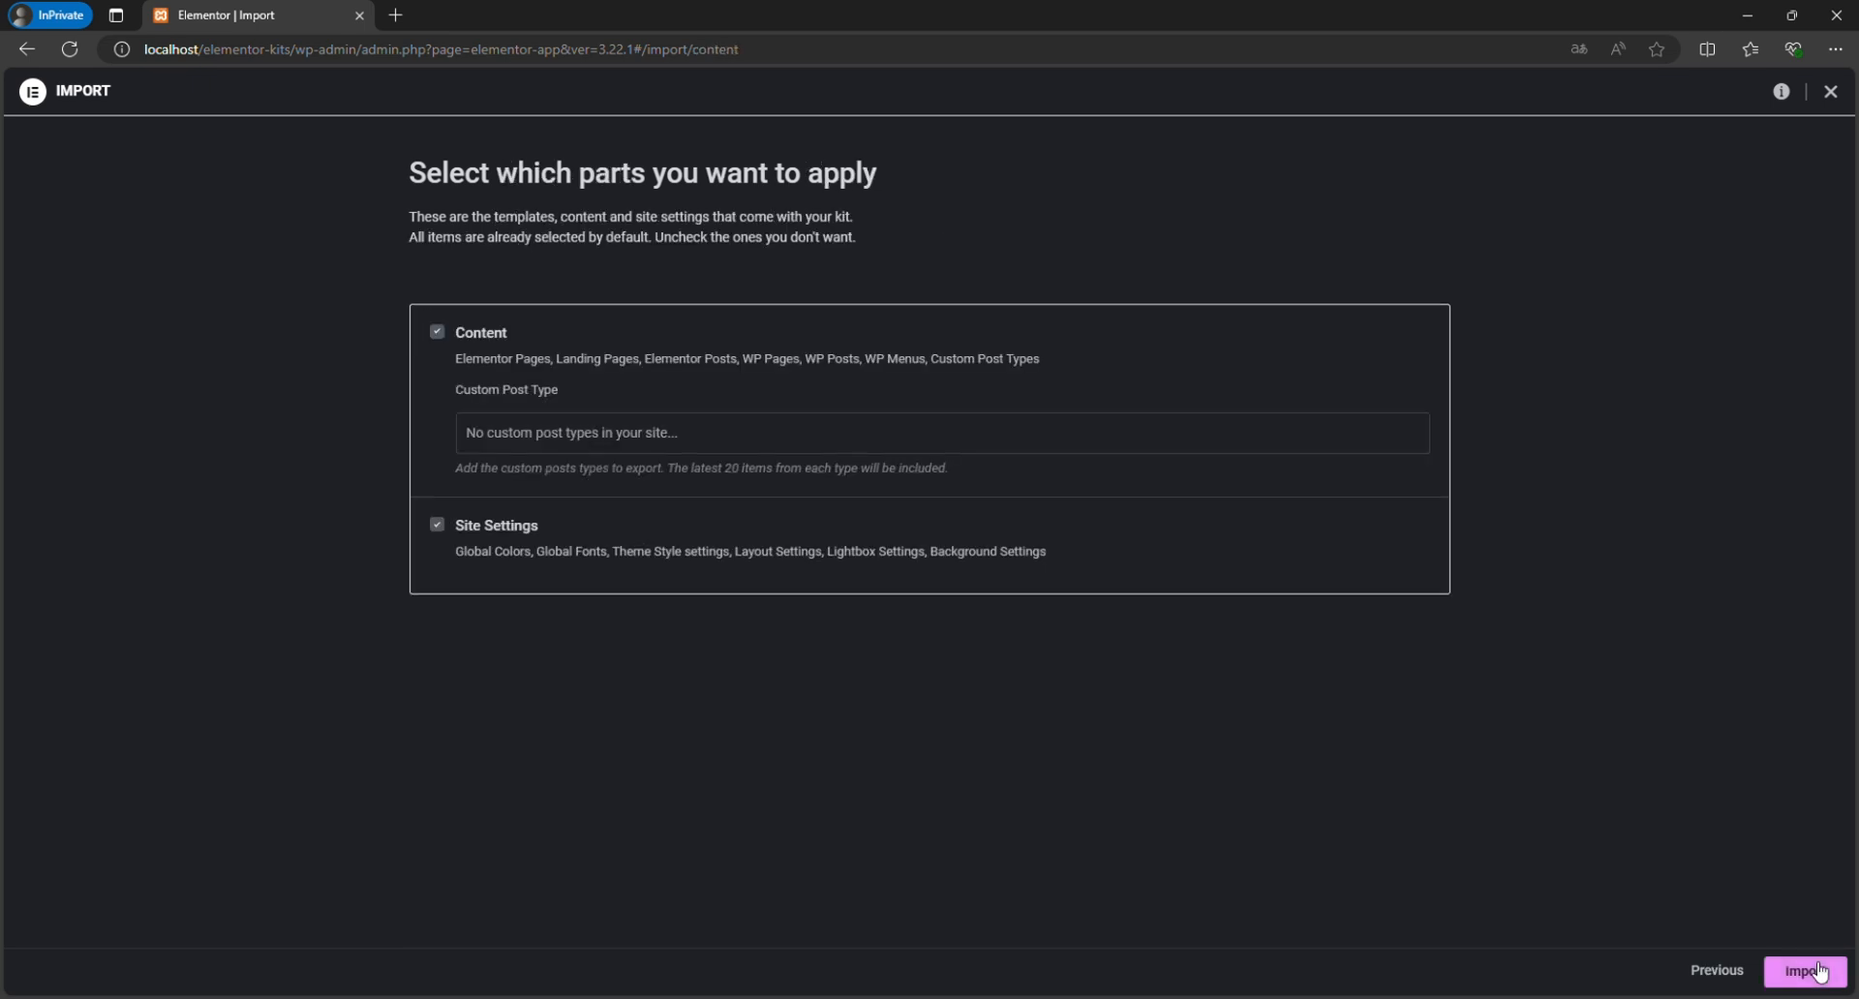
pyautogui.click(1820, 972)
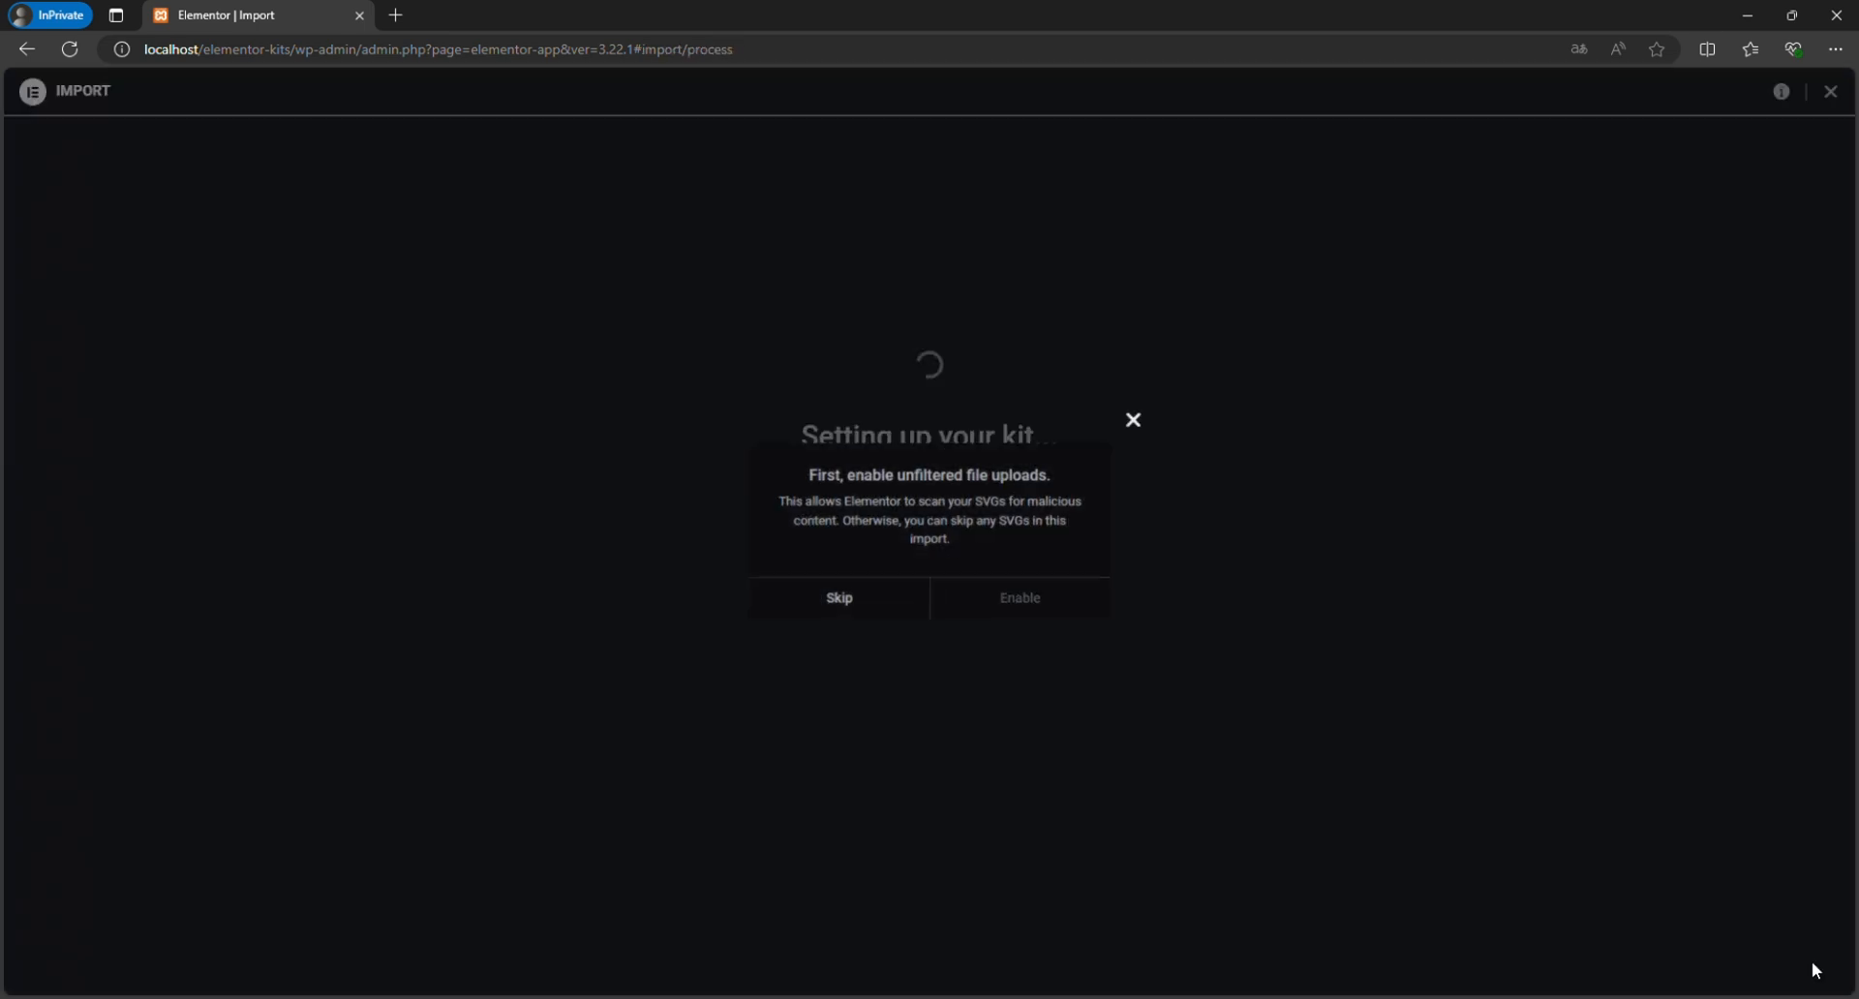
pyautogui.click(991, 608)
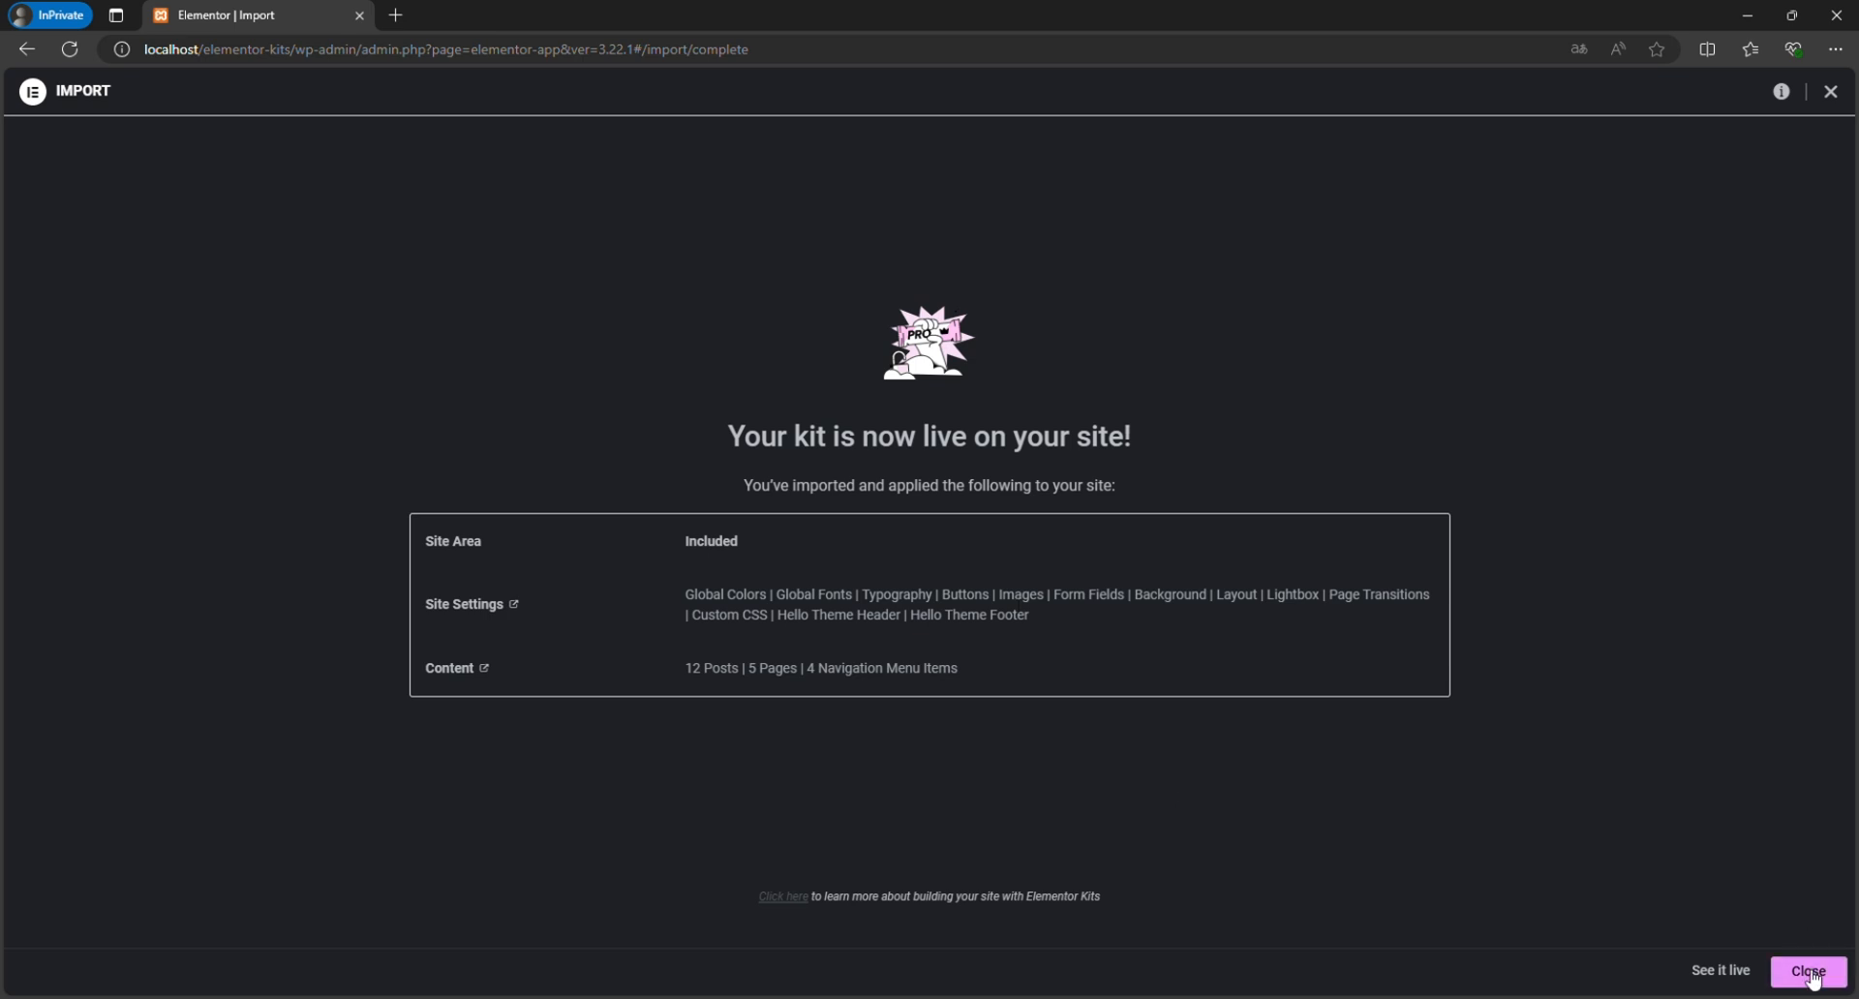
pyautogui.click(1811, 973)
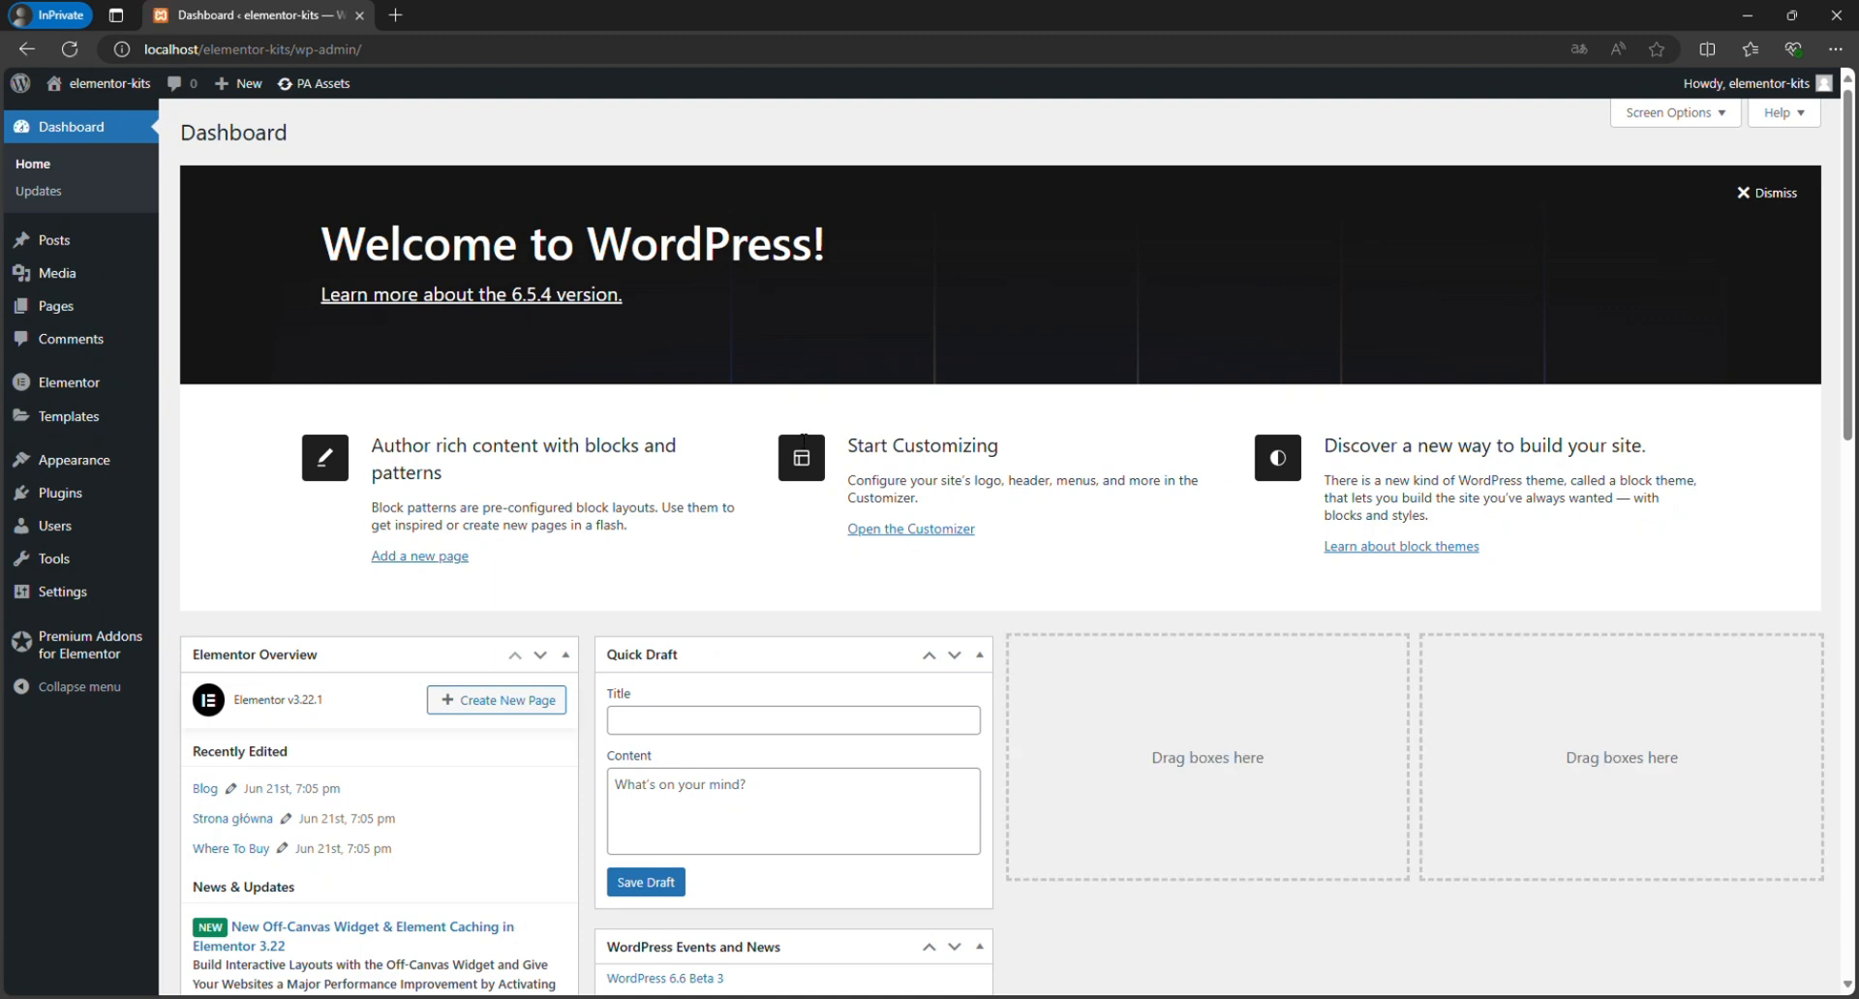
# View the imported front page "Strona główna" on the live site and examine its sections down to the footer.
pyautogui.click(114, 312)
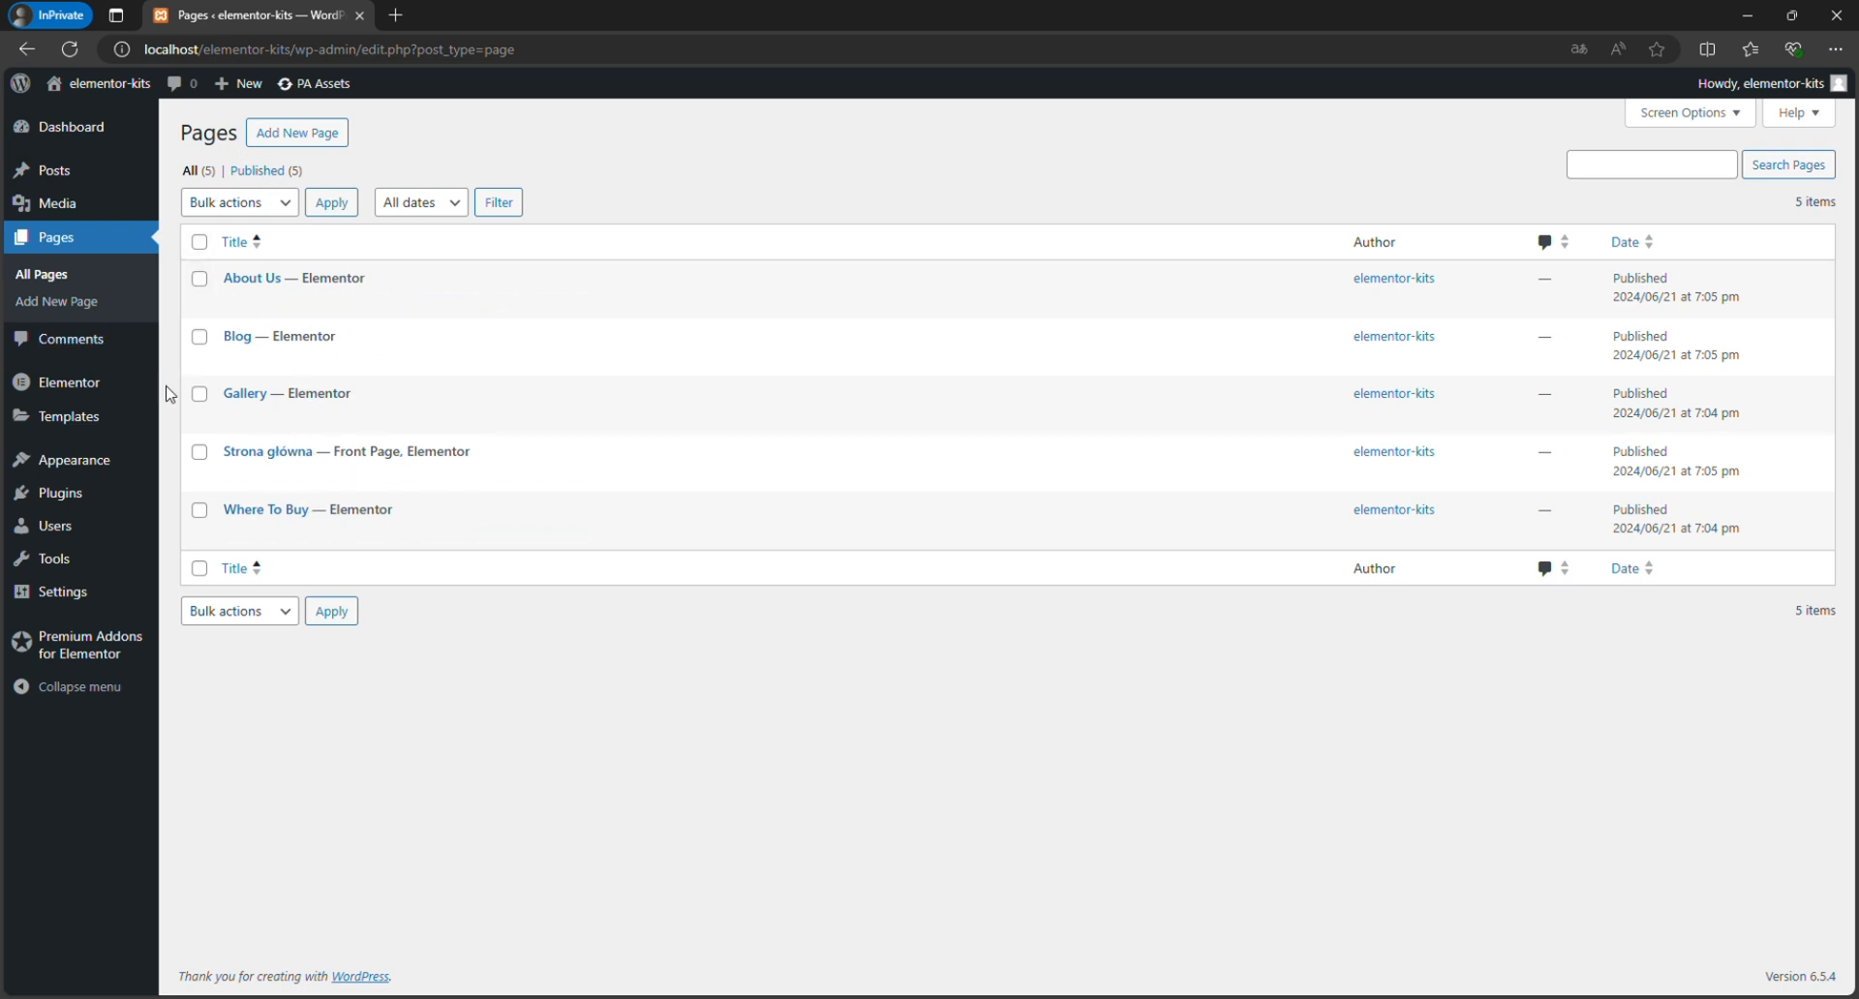
pyautogui.click(373, 475)
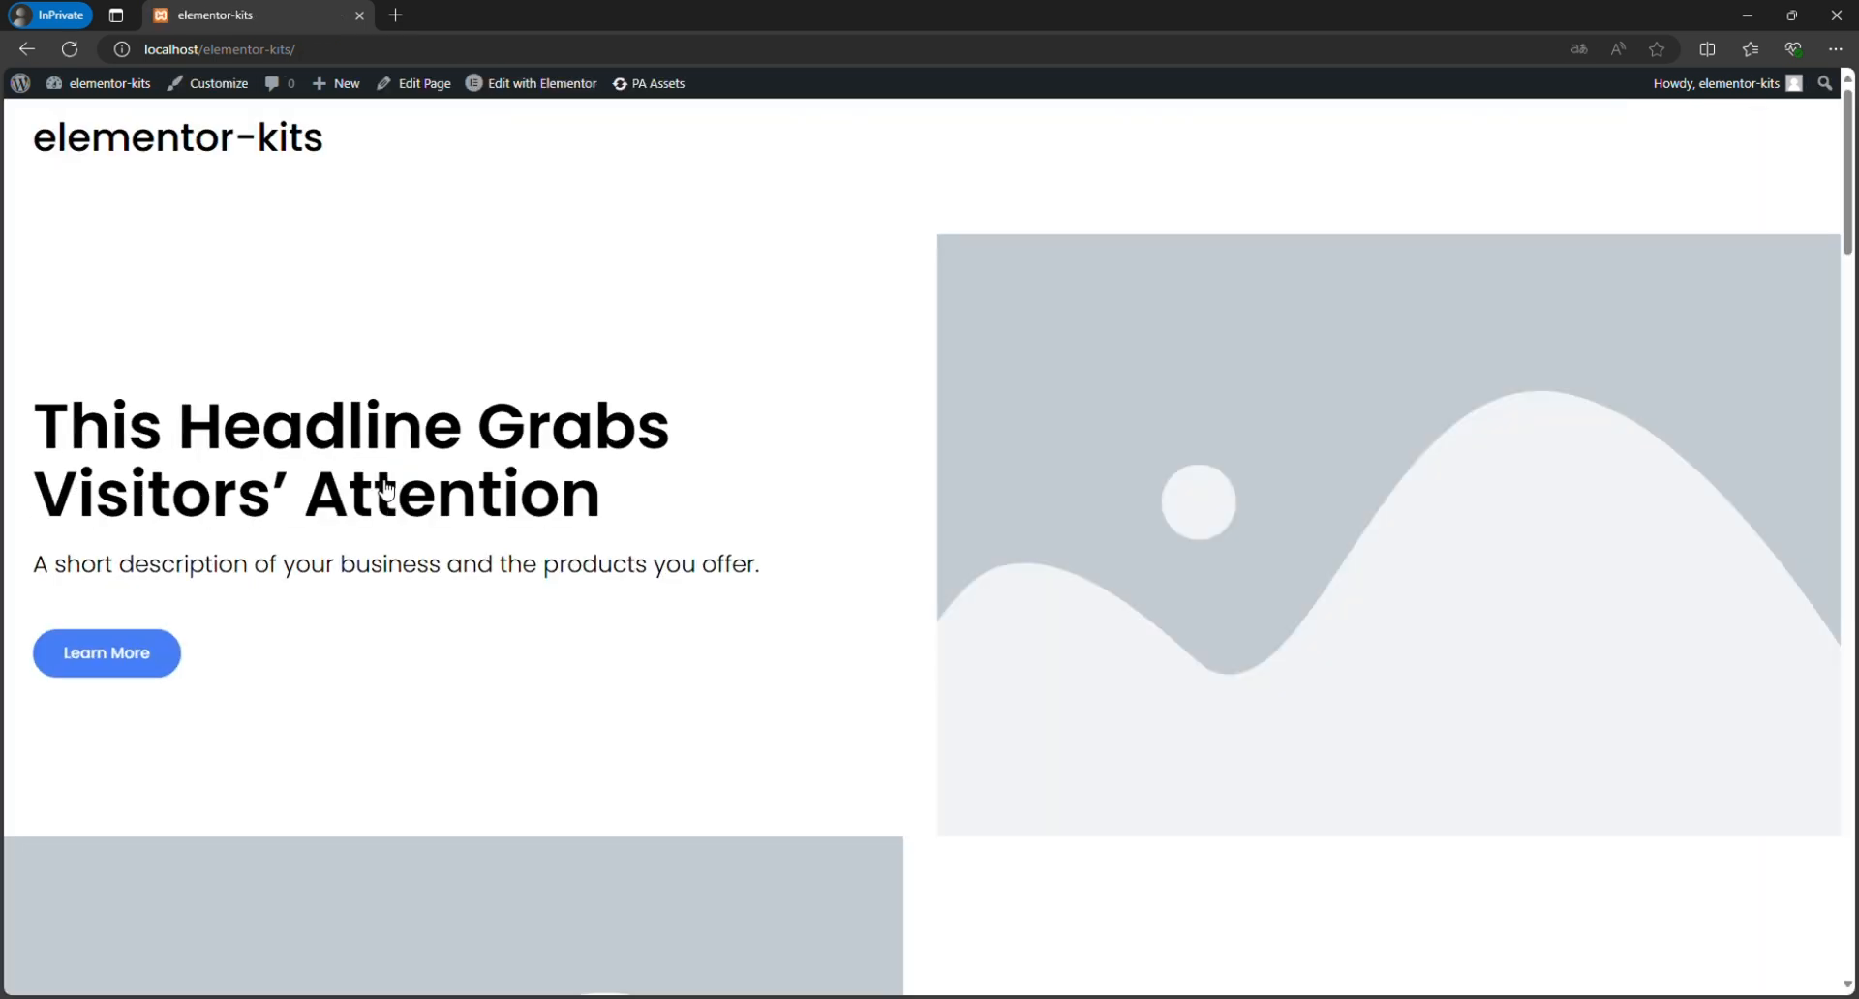
pyautogui.scroll(-10, 453, 478)
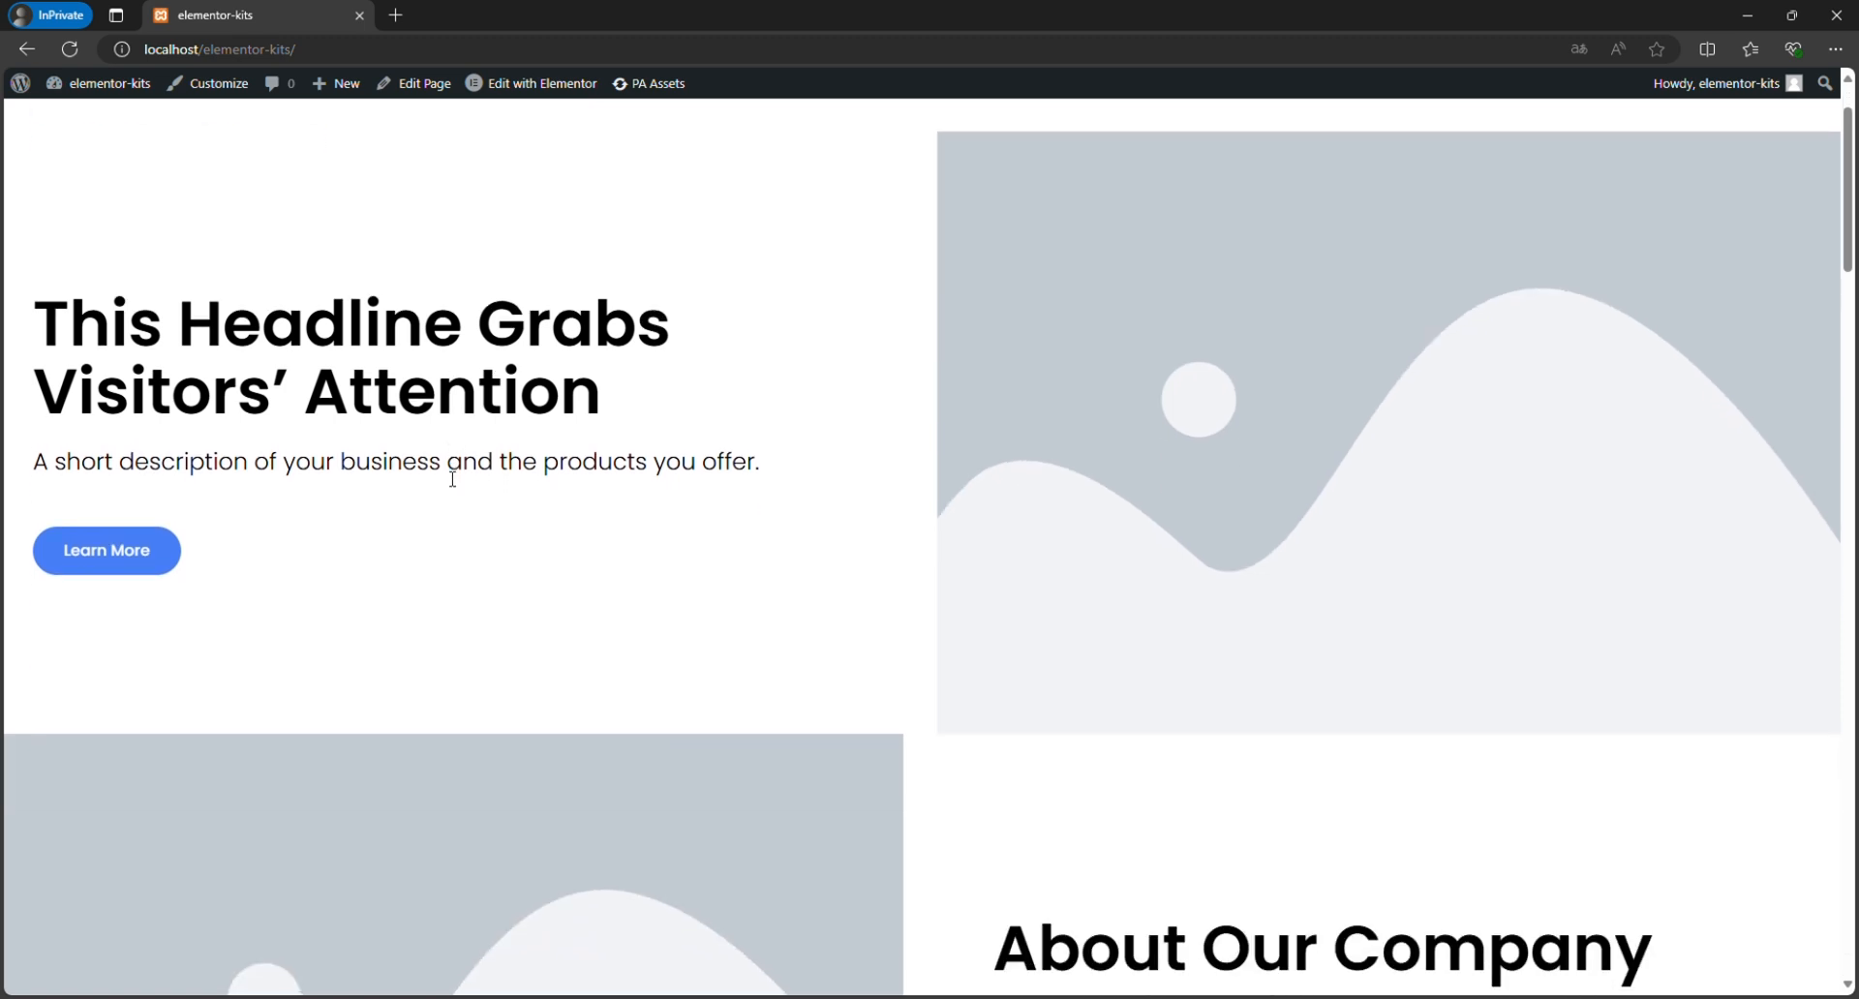
pyautogui.scroll(-10, 446, 477)
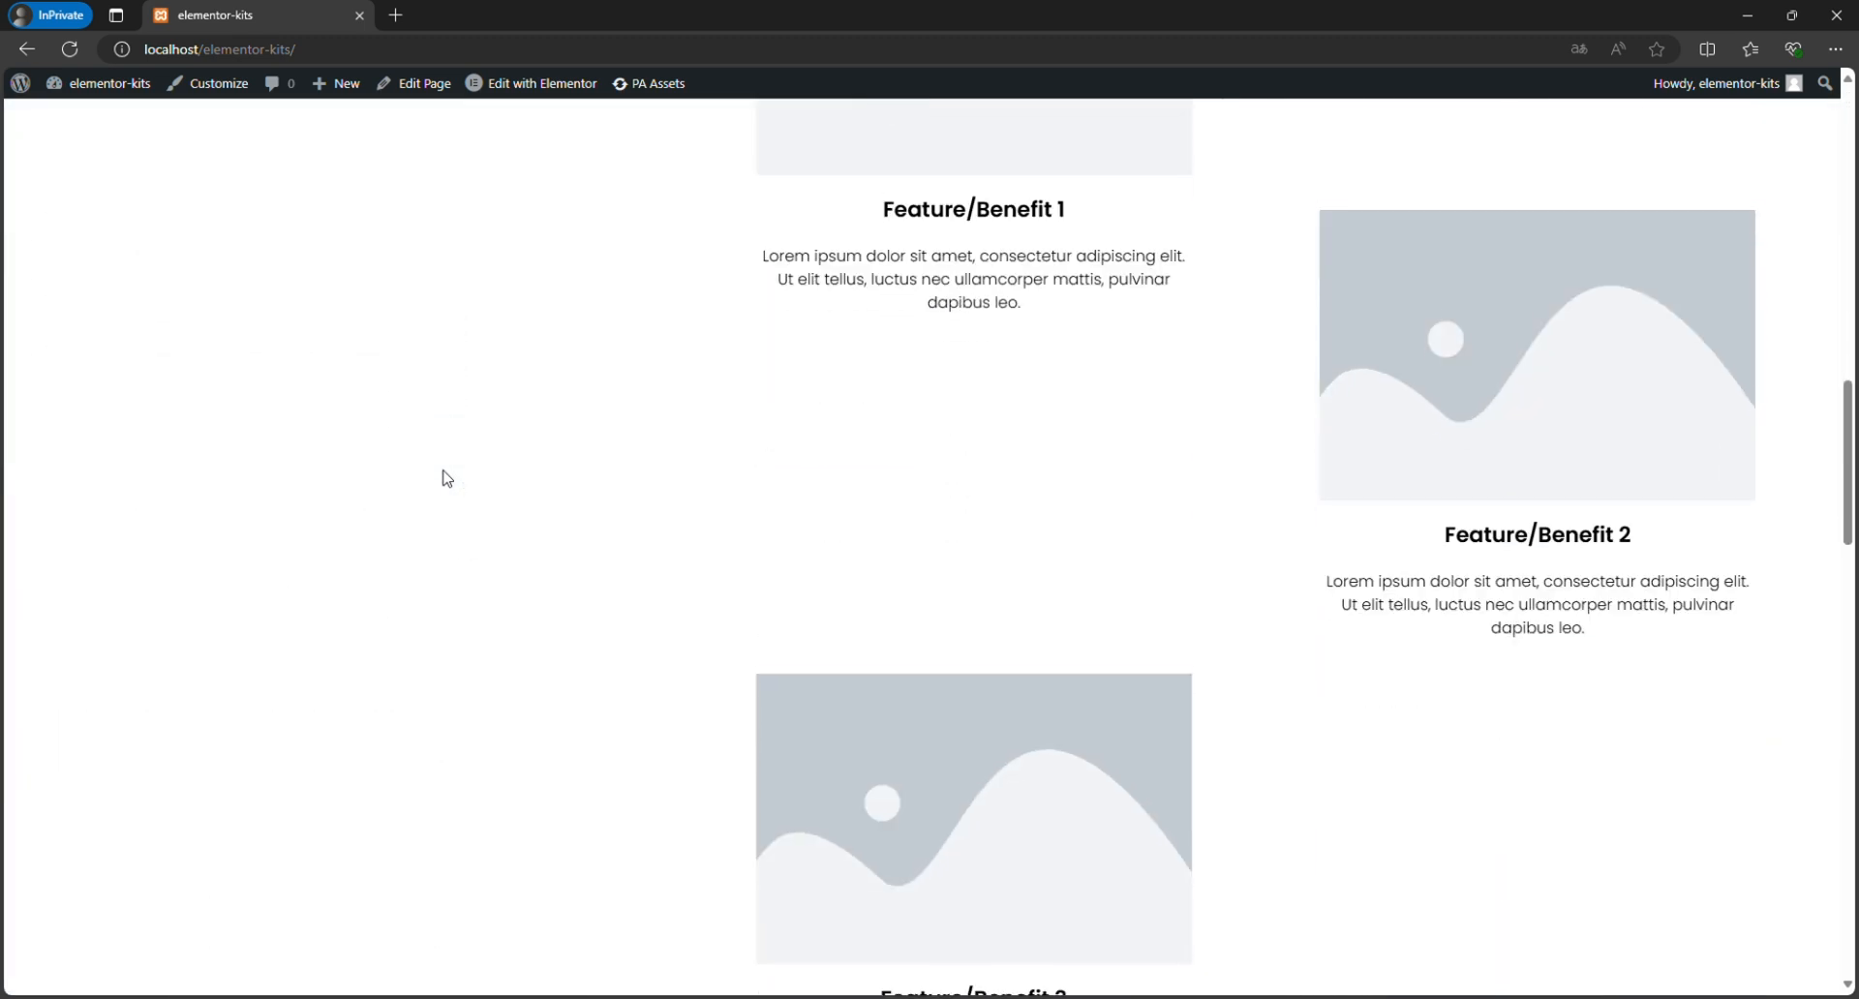
pyautogui.scroll(-10, 447, 477)
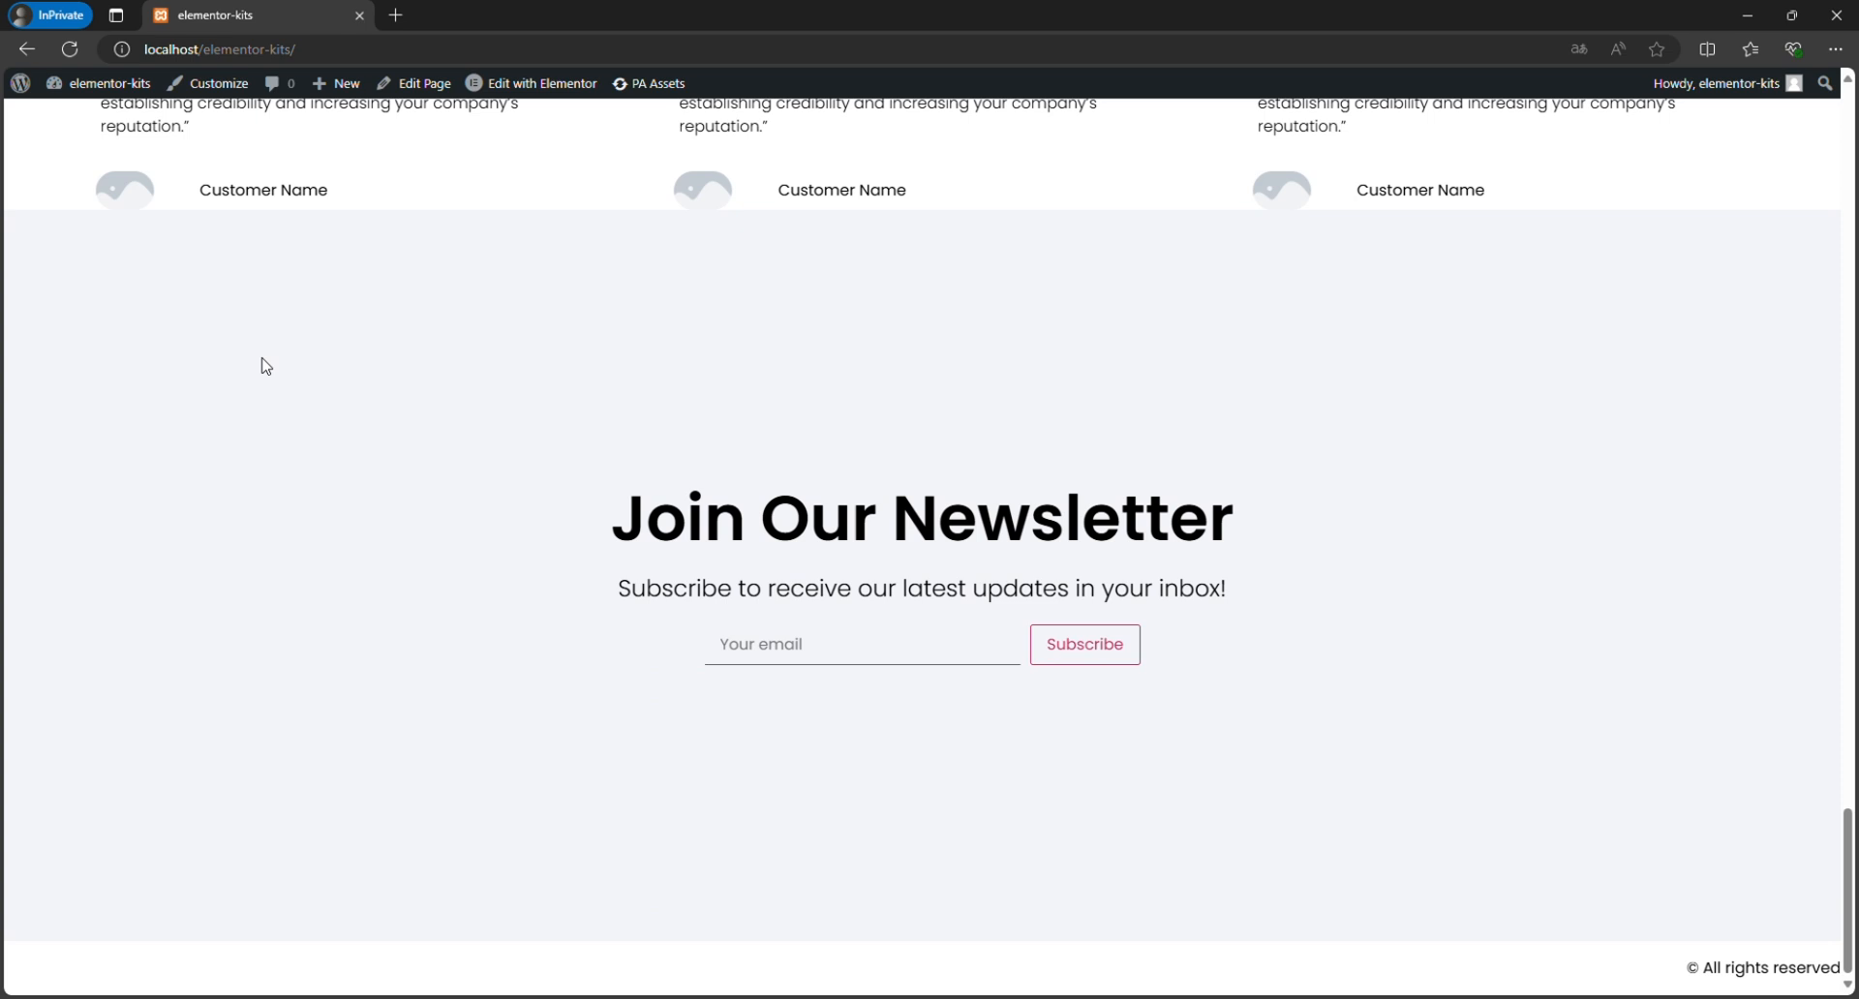
# Paste the prepared stylesheet into the theme customizer's Additional CSS and publish it.
pyautogui.click(82, 92)
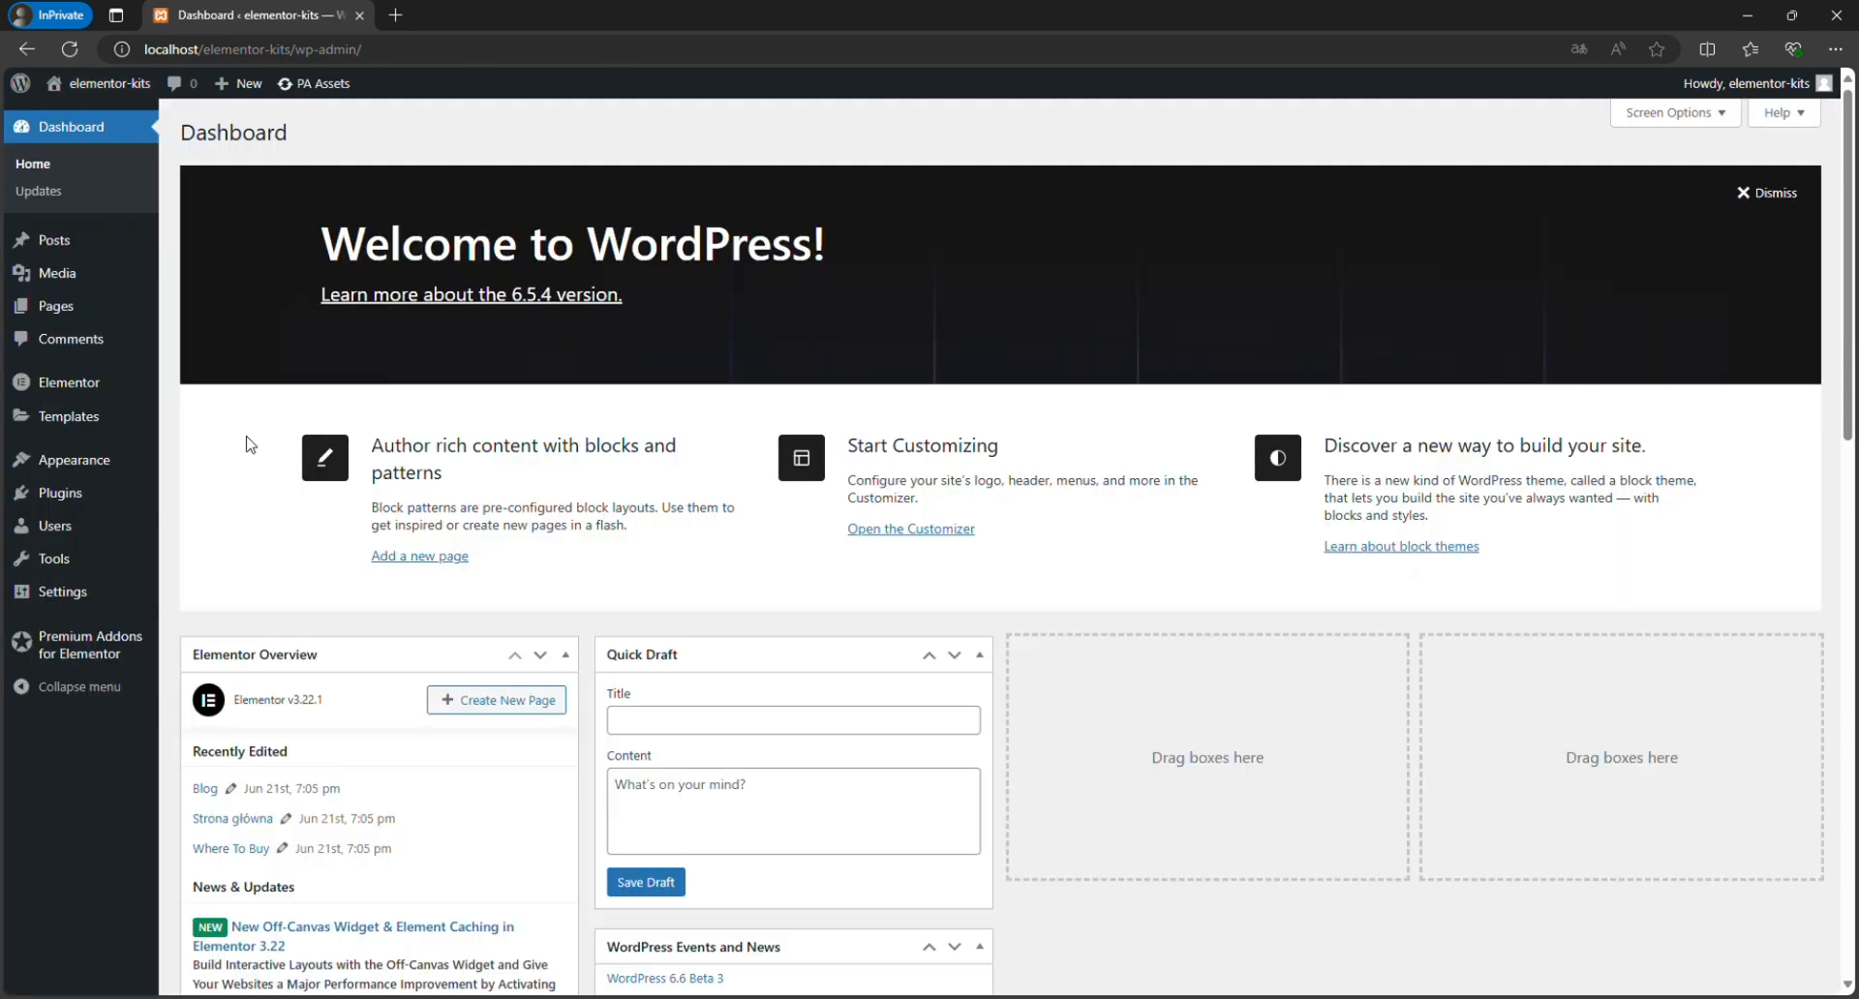
pyautogui.moveTo(136, 463)
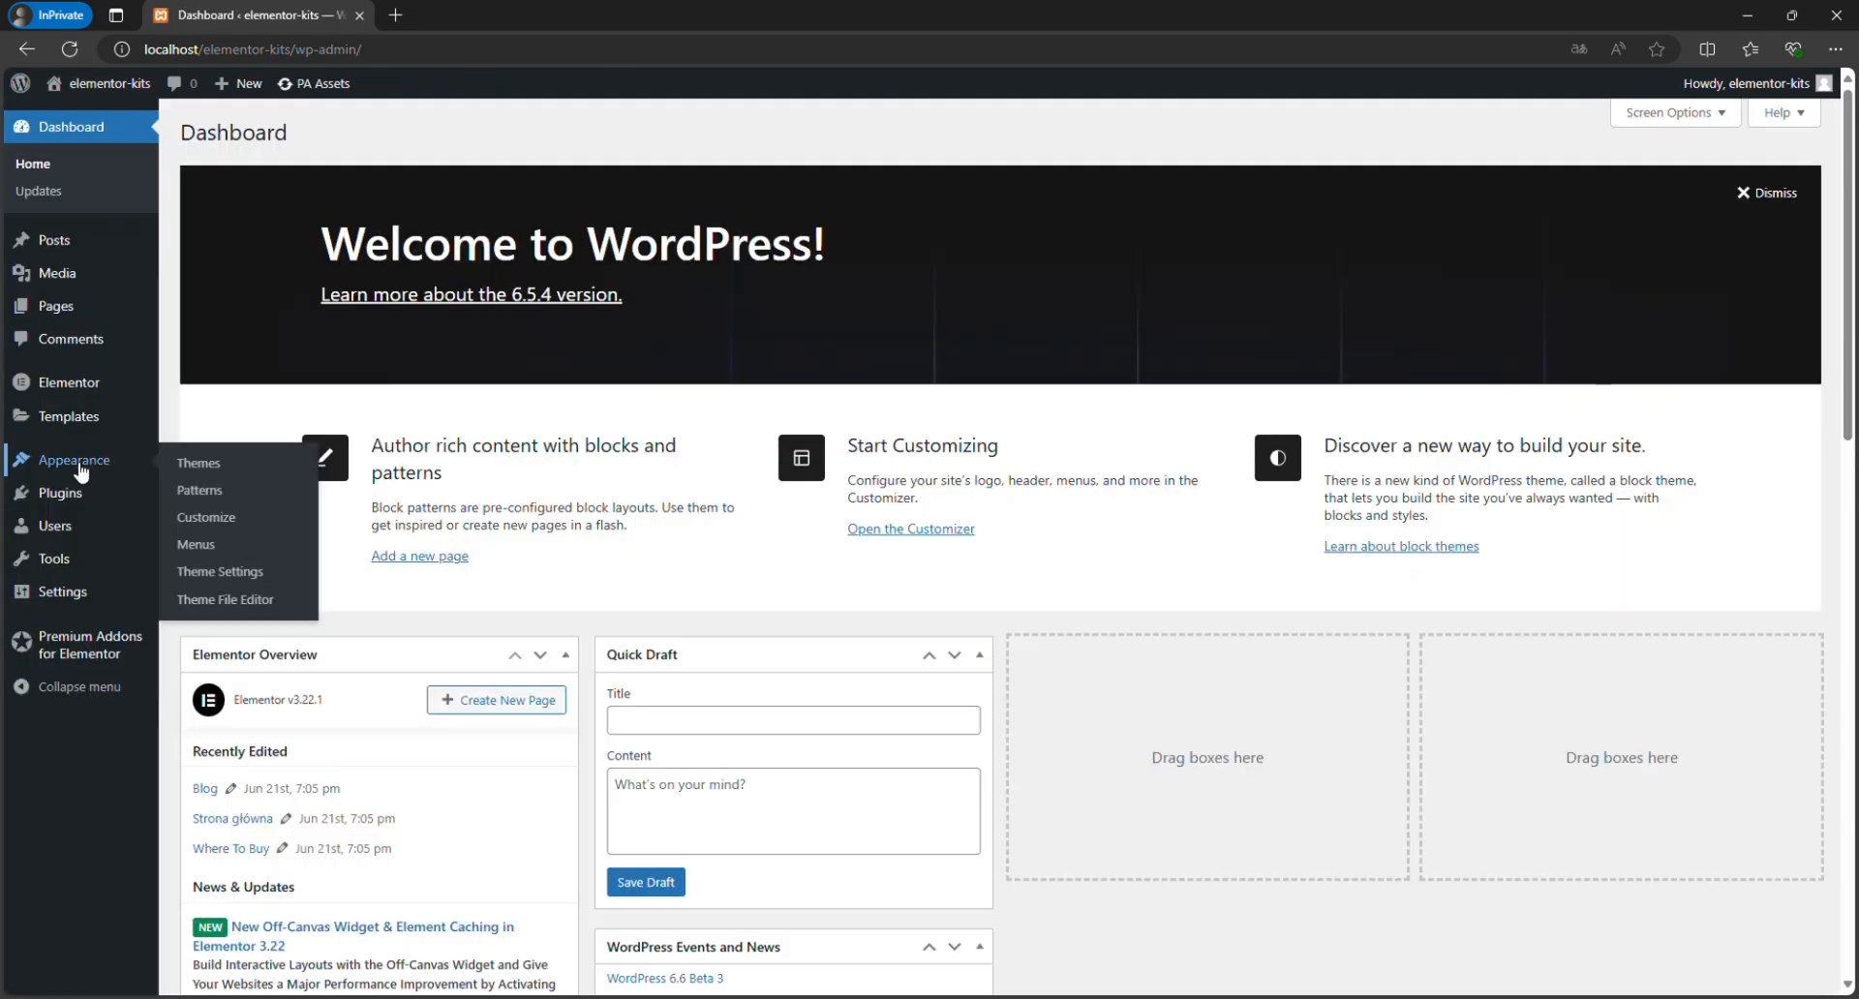
pyautogui.click(199, 518)
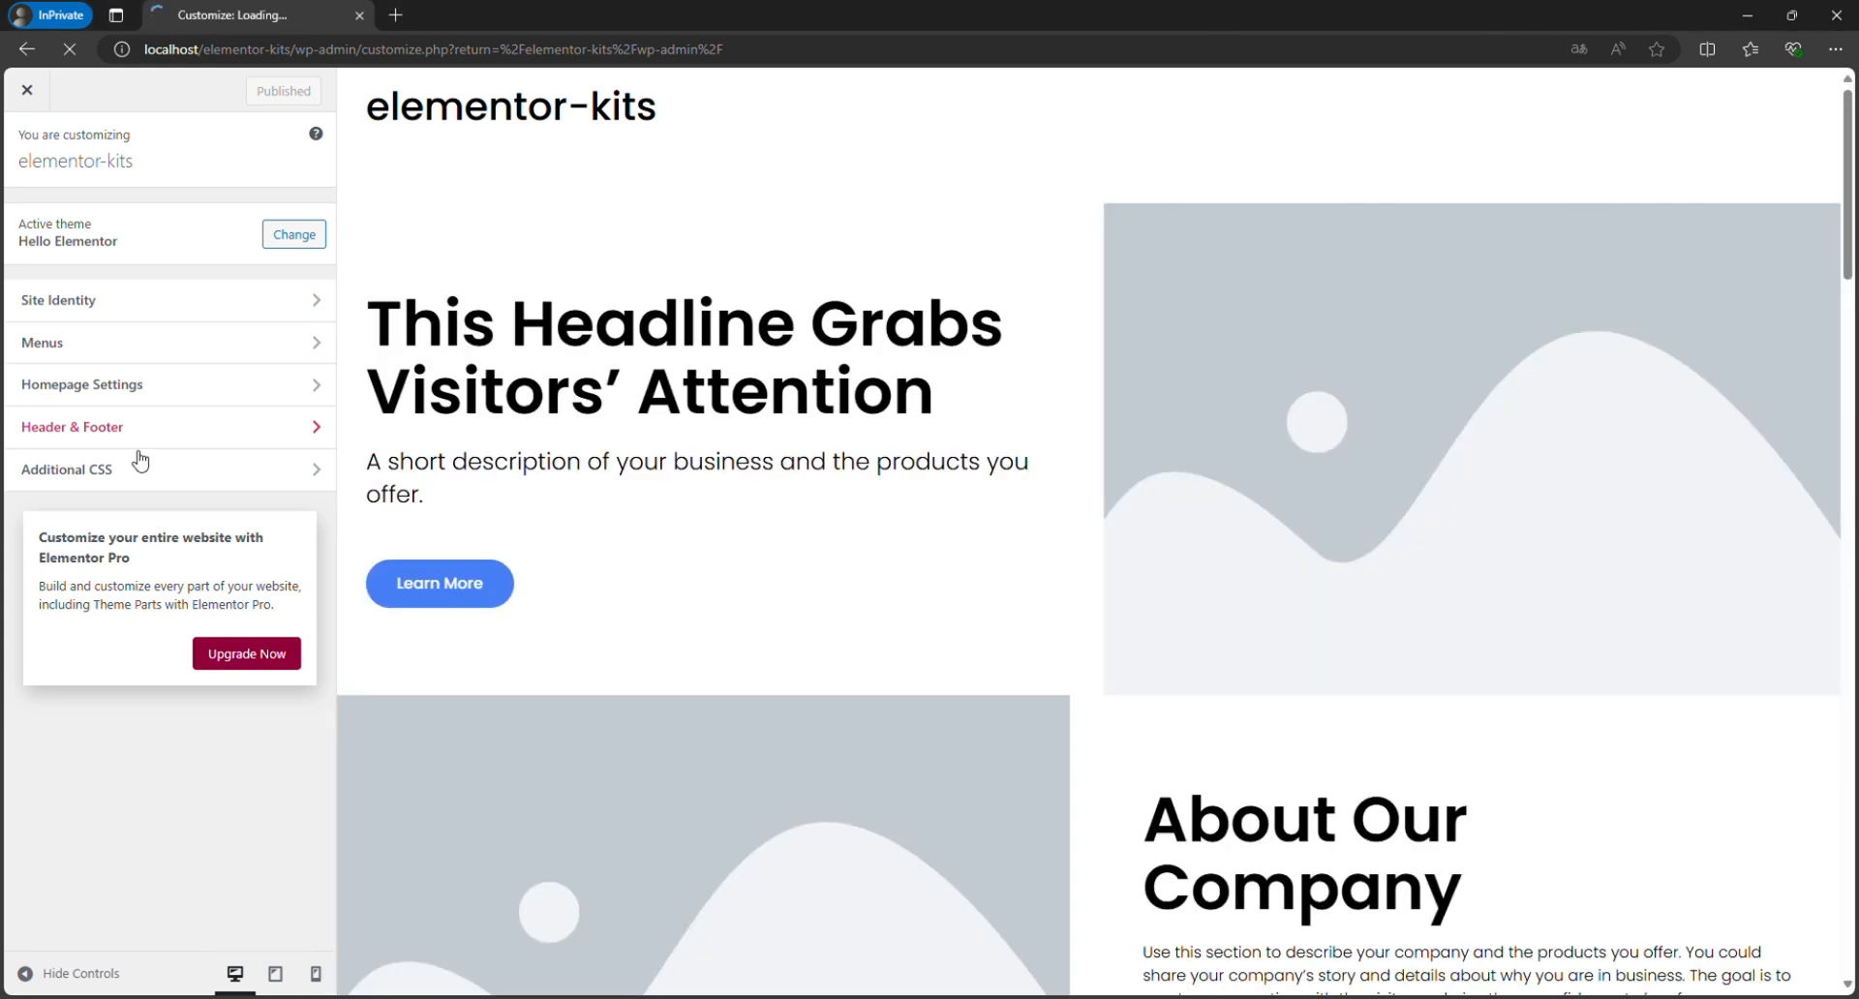
pyautogui.click(138, 469)
pyautogui.click(112, 629)
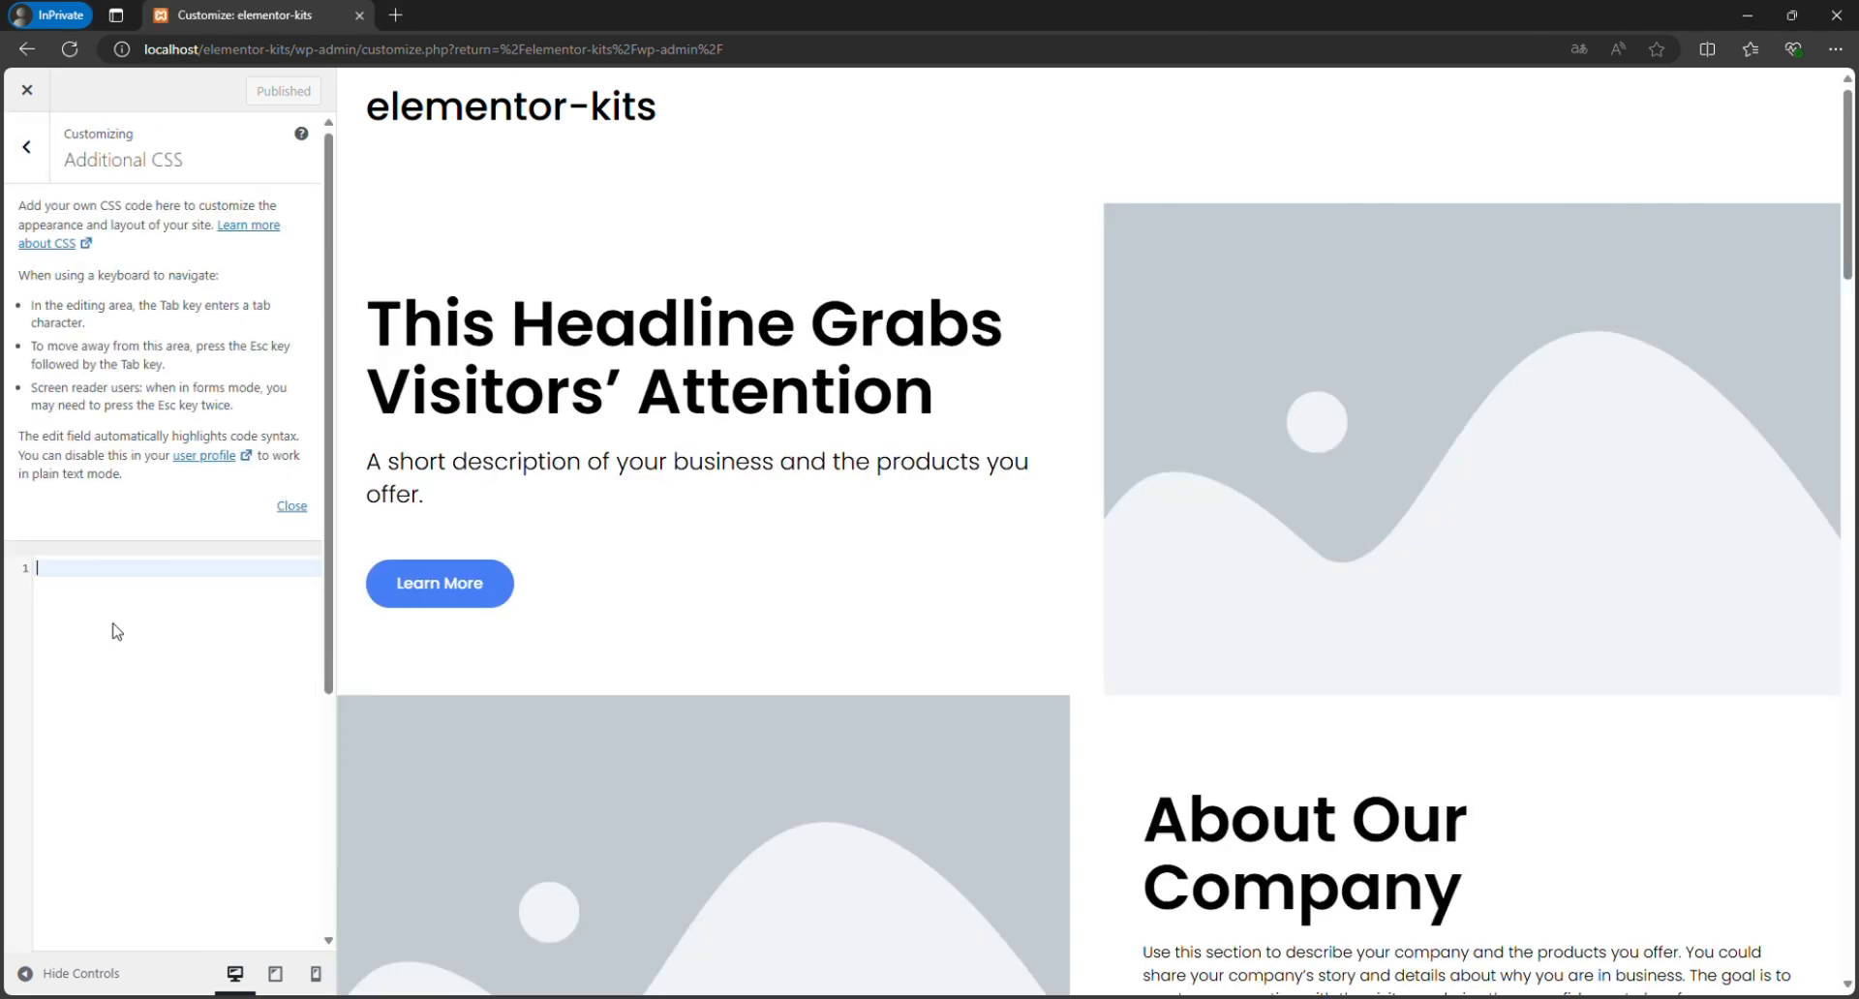
pyautogui.hotkey('ctrl', 'v')
pyautogui.scroll(20, 122, 633)
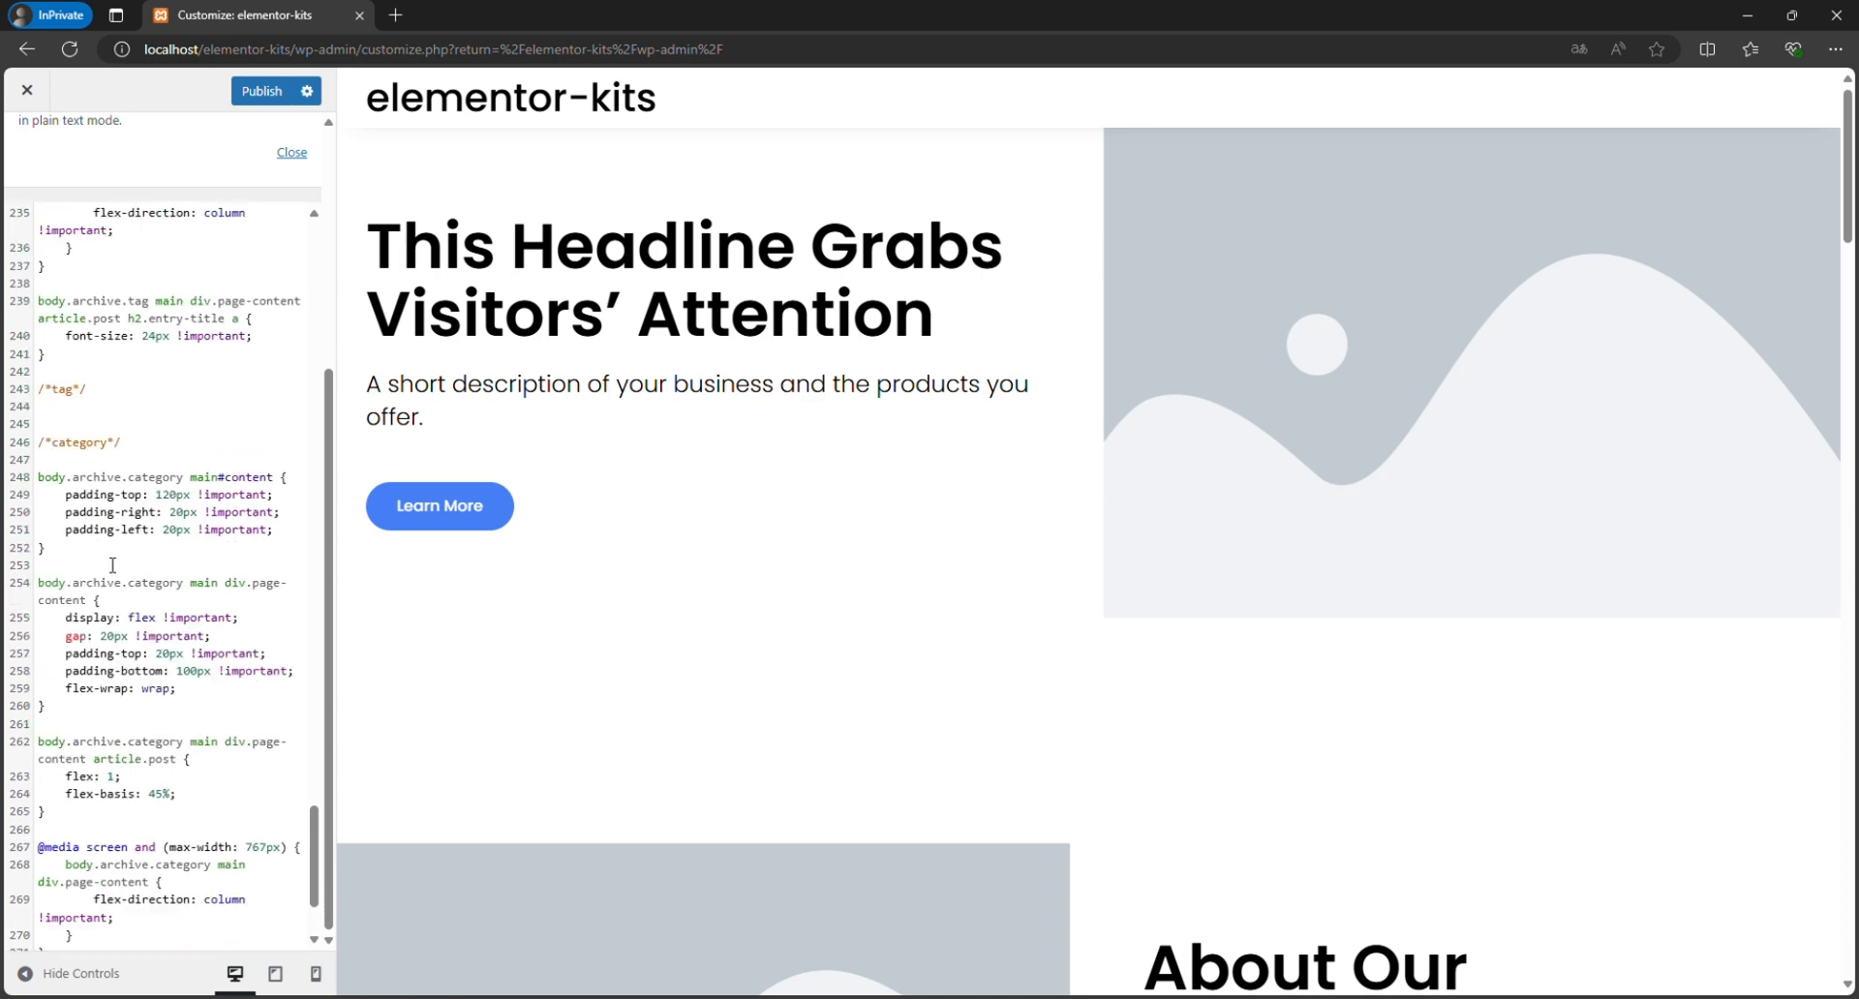
pyautogui.scroll(15, 175, 415)
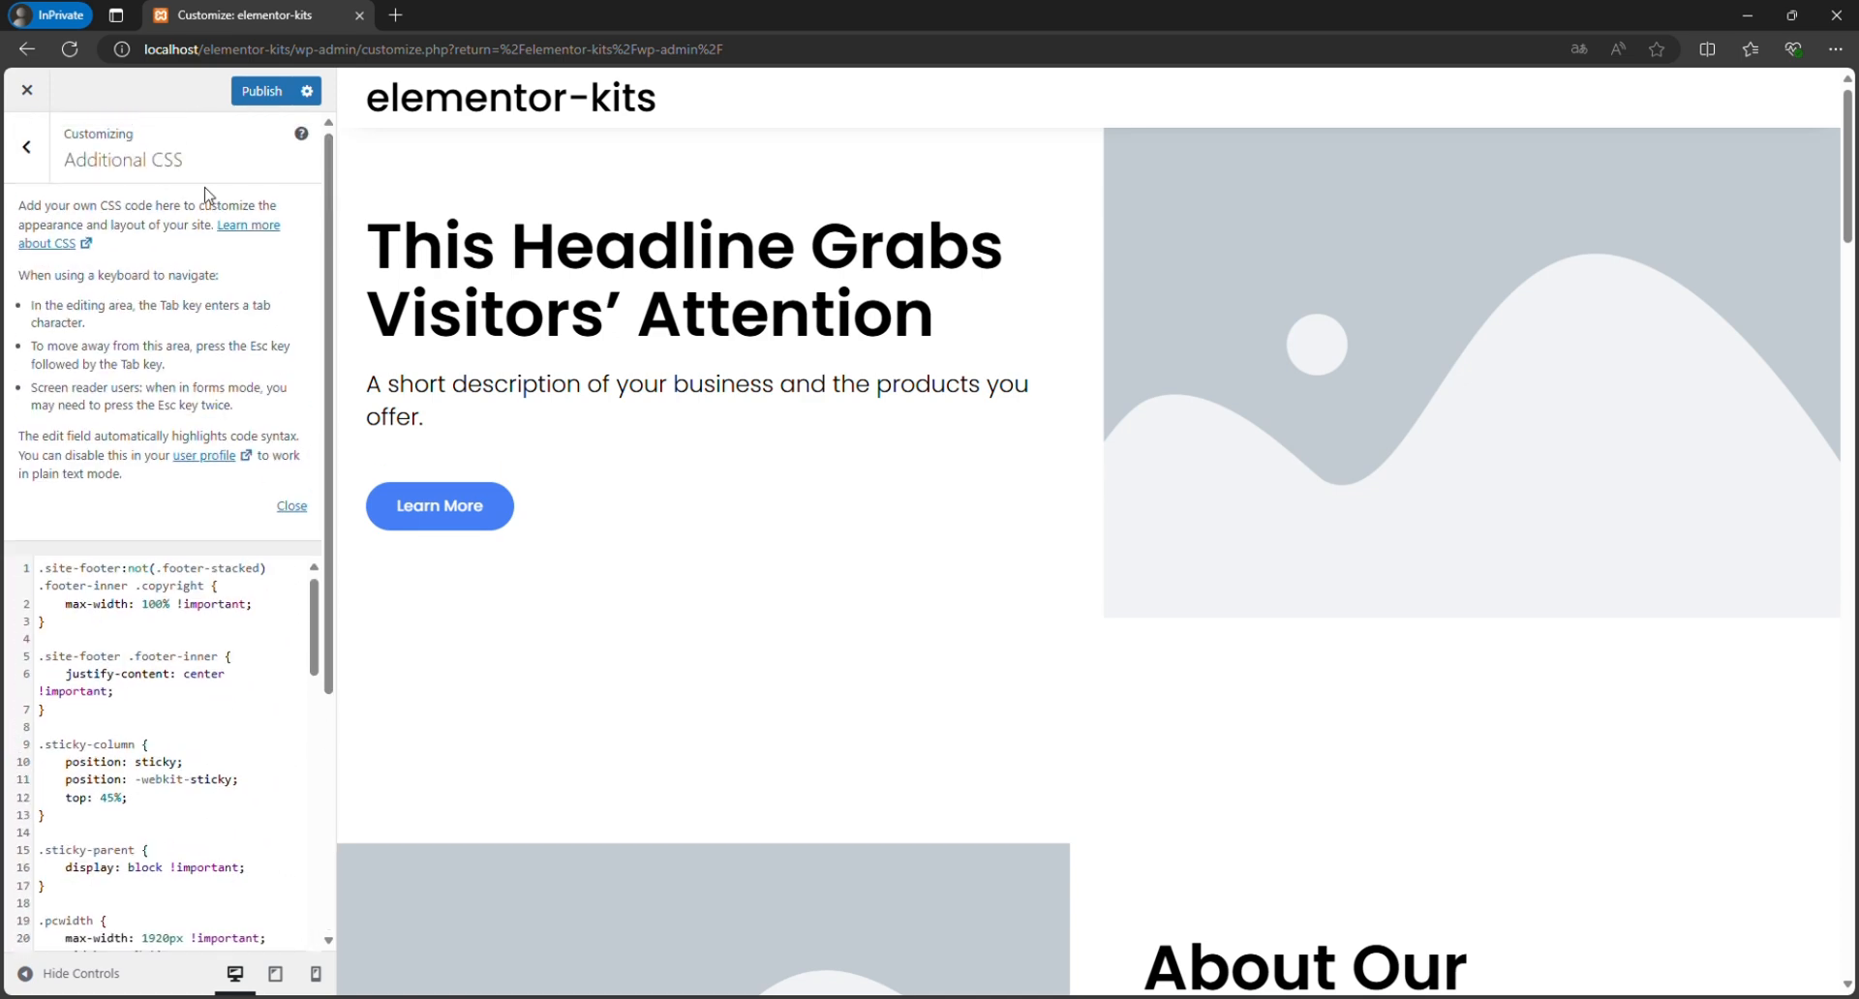
pyautogui.click(267, 94)
pyautogui.click(27, 148)
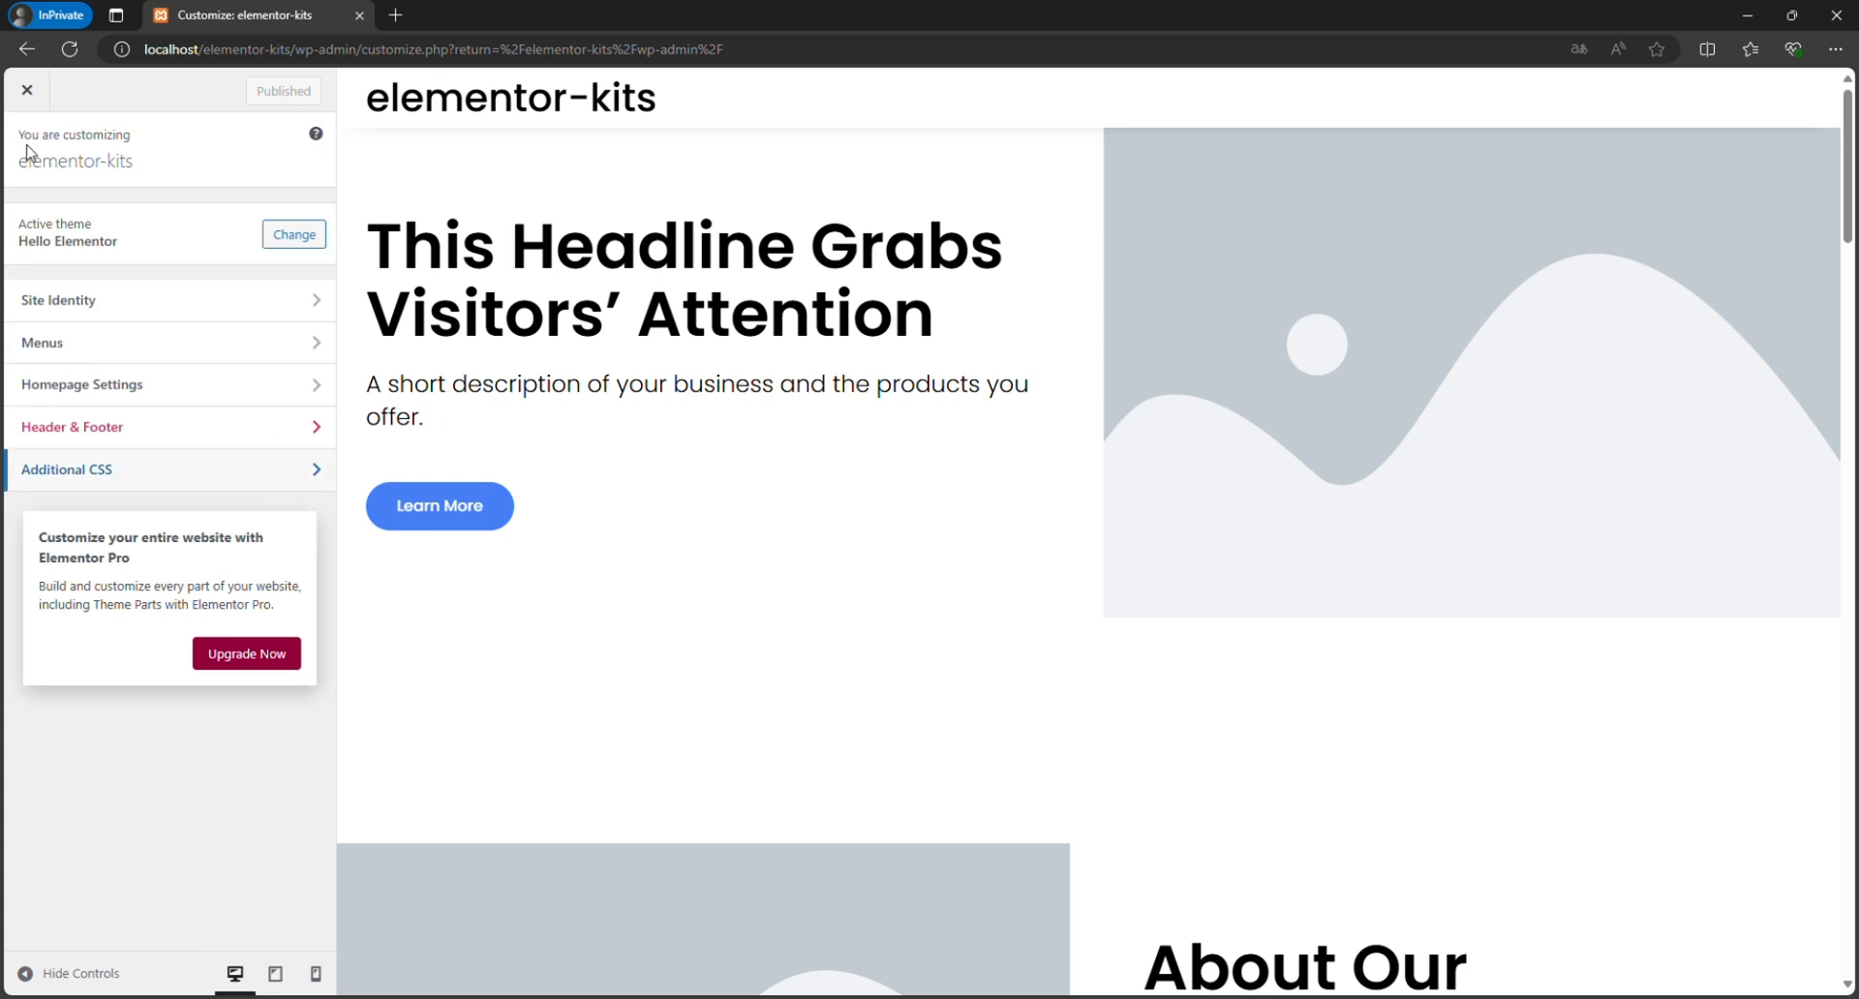
# View the Site Identity options for logo, title and site icon, and close the customizer.
pyautogui.click(83, 301)
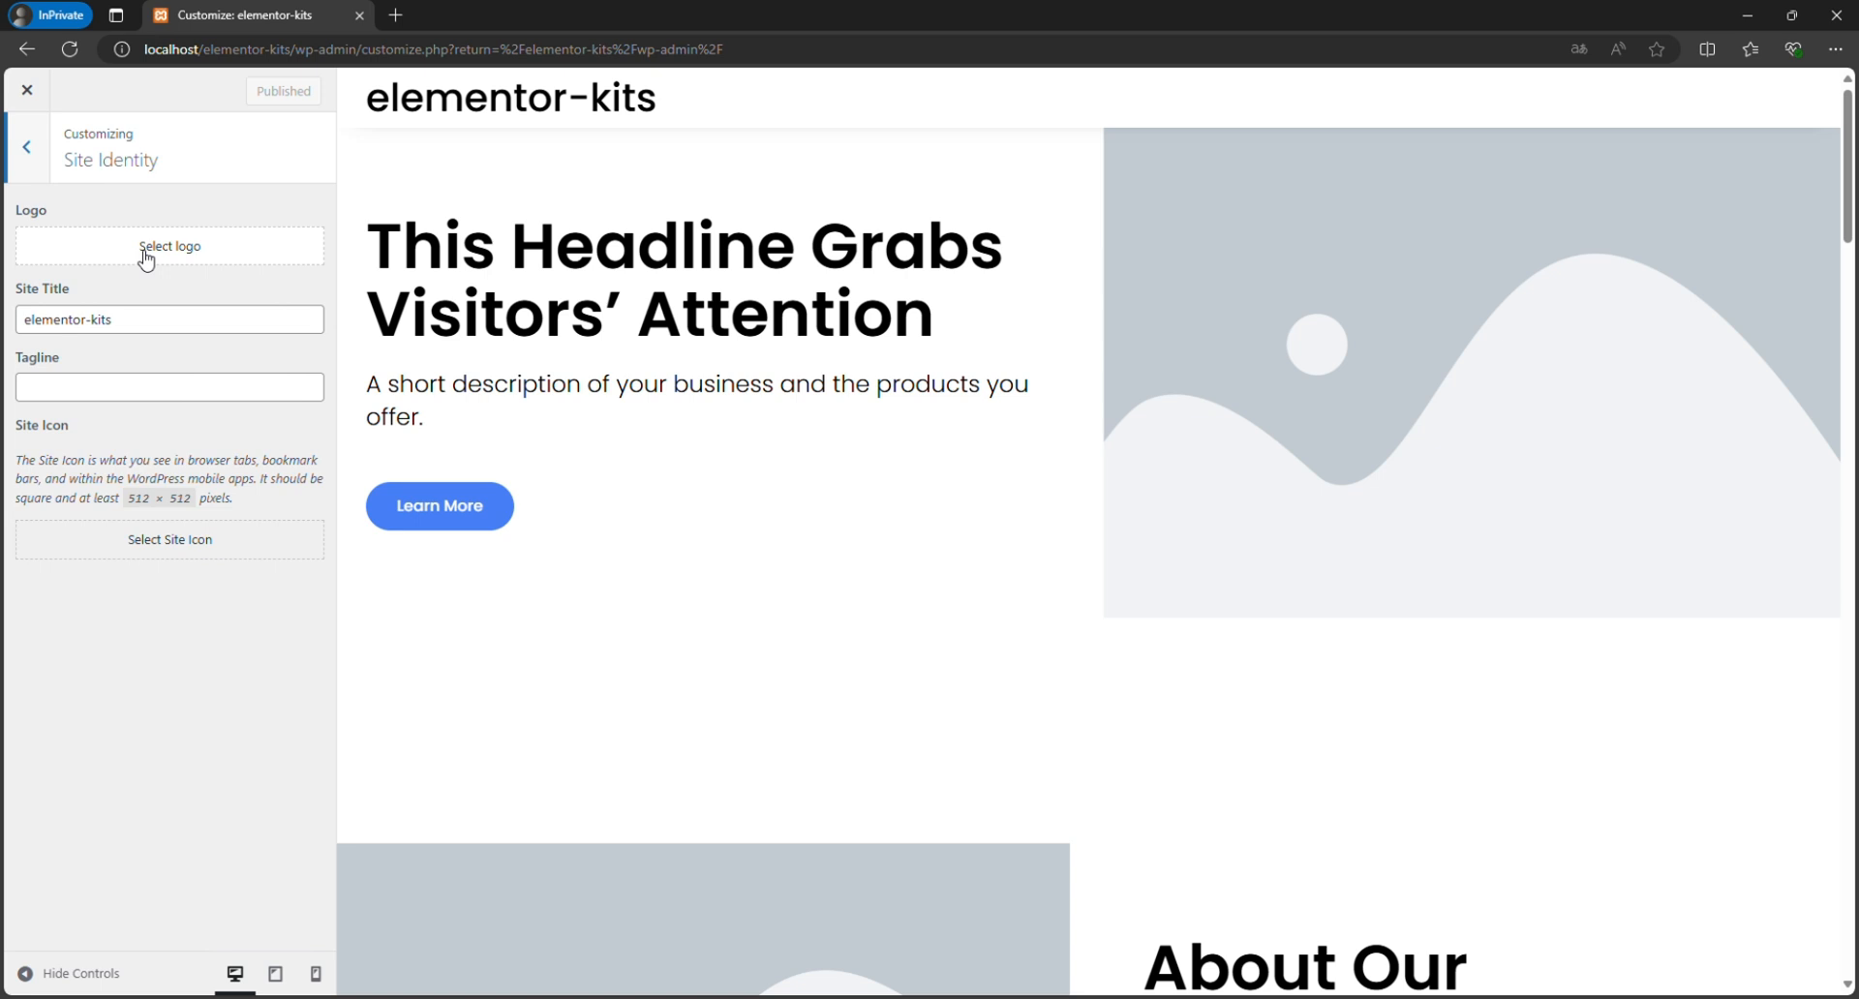
pyautogui.click(27, 147)
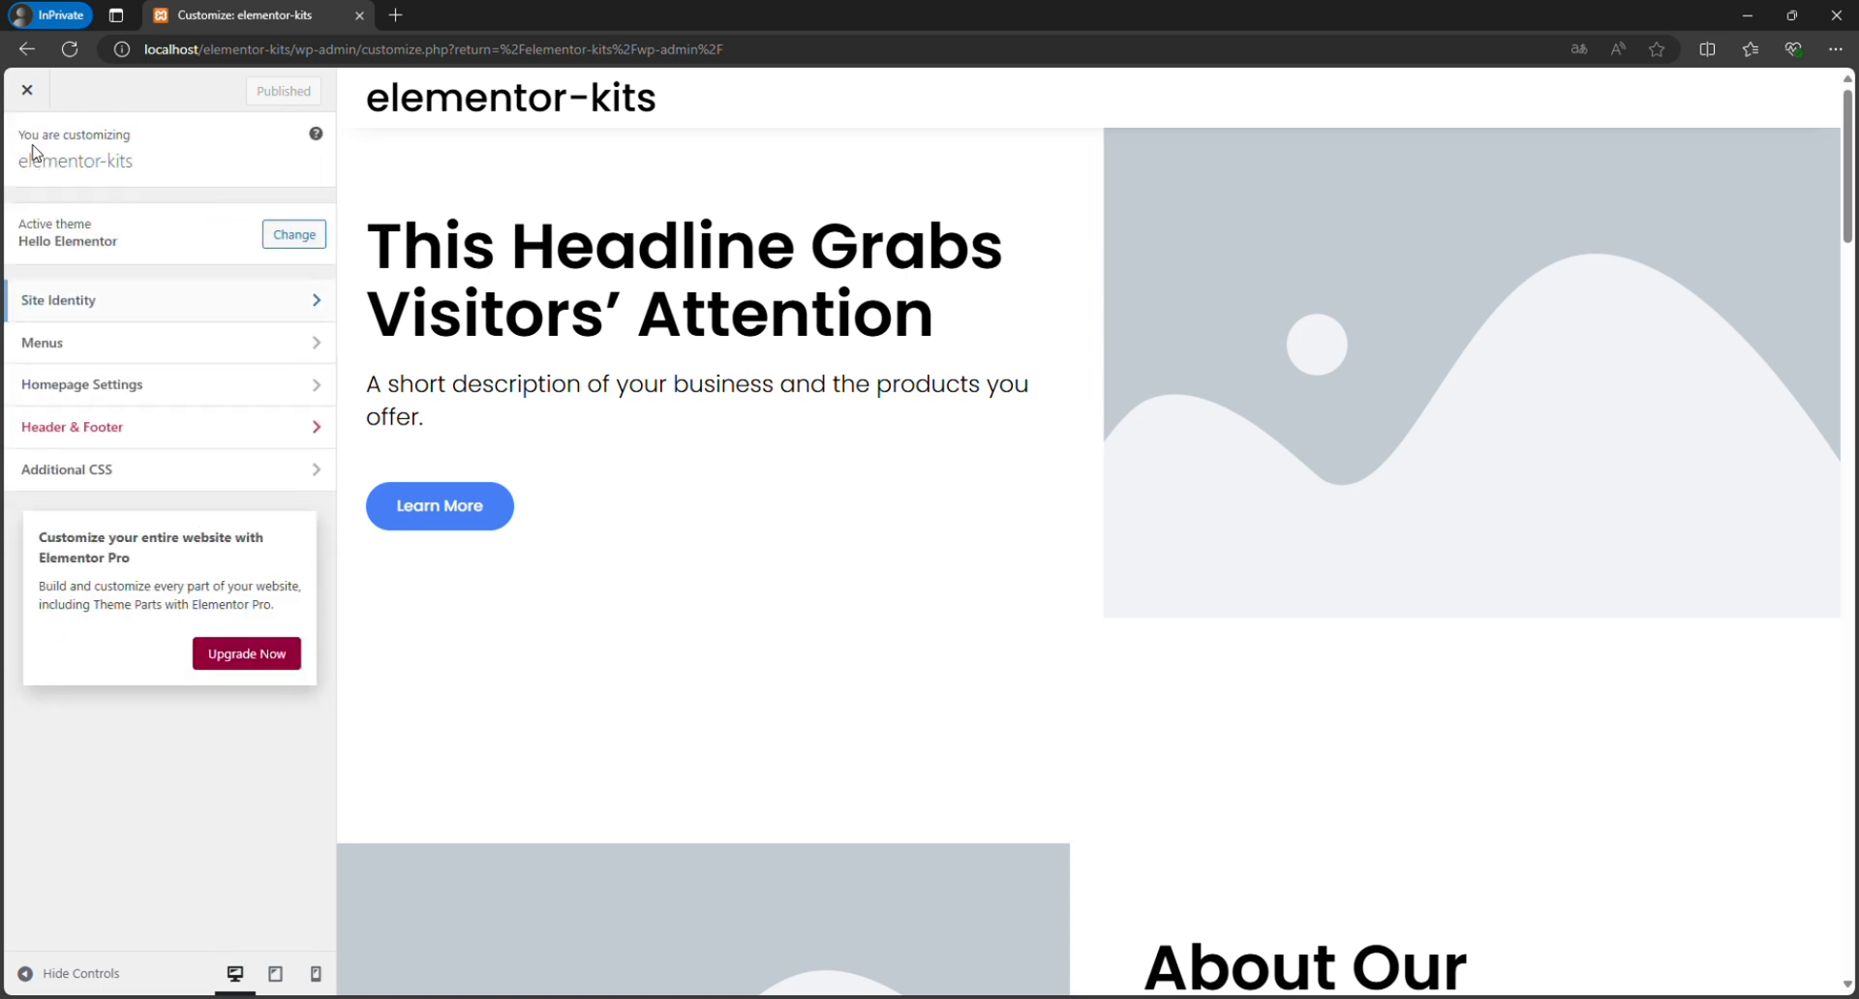
pyautogui.click(24, 91)
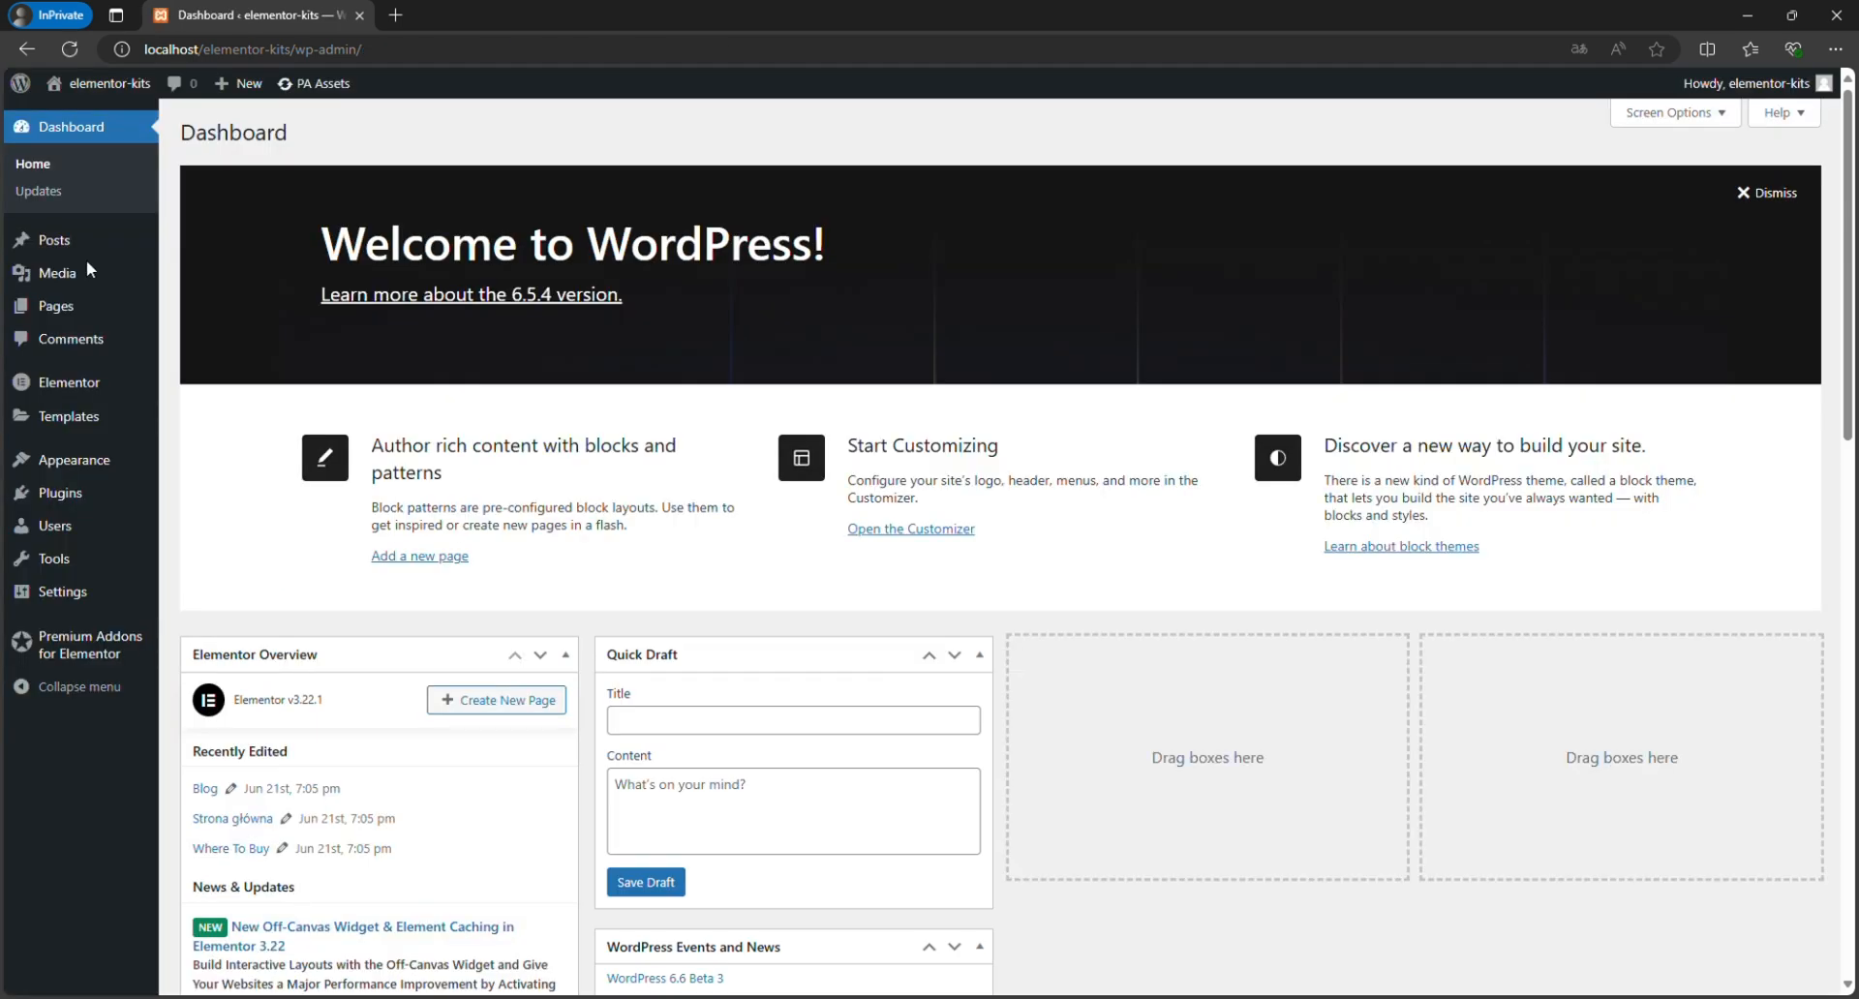
# Assign the imported menu named "Menu" to the Header display location and save it.
pyautogui.moveTo(87, 465)
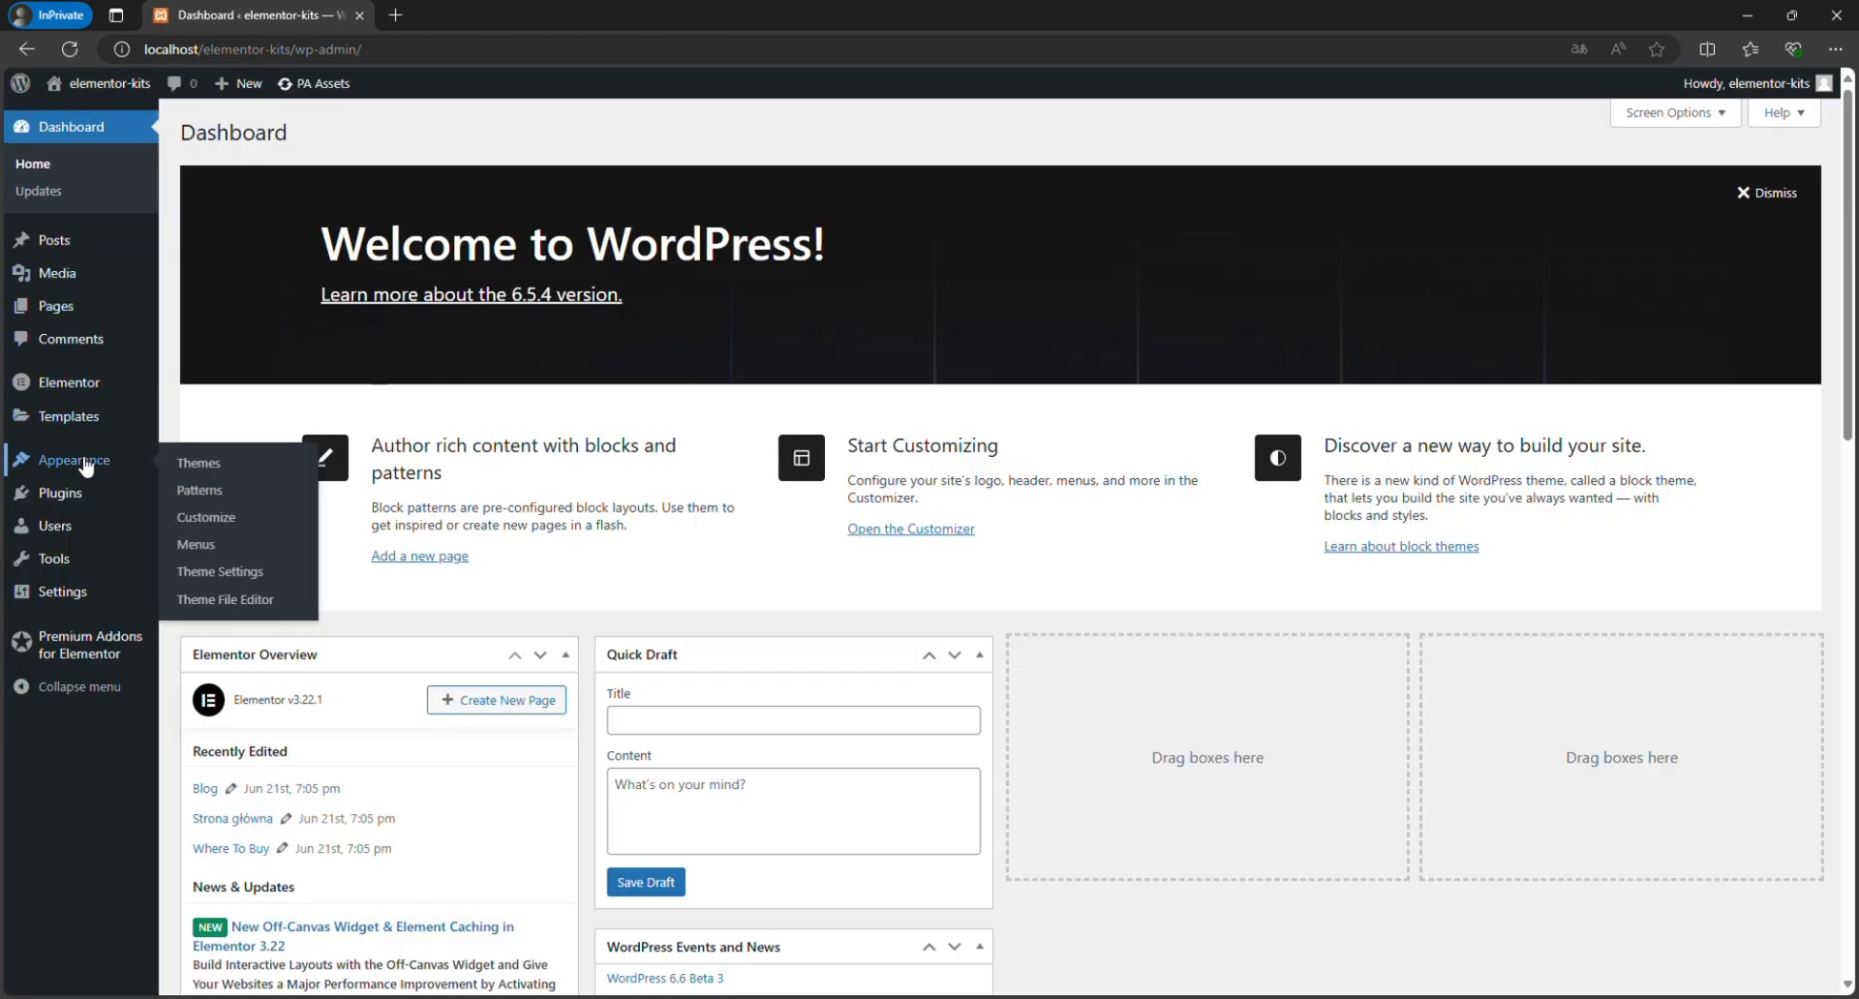
pyautogui.click(204, 546)
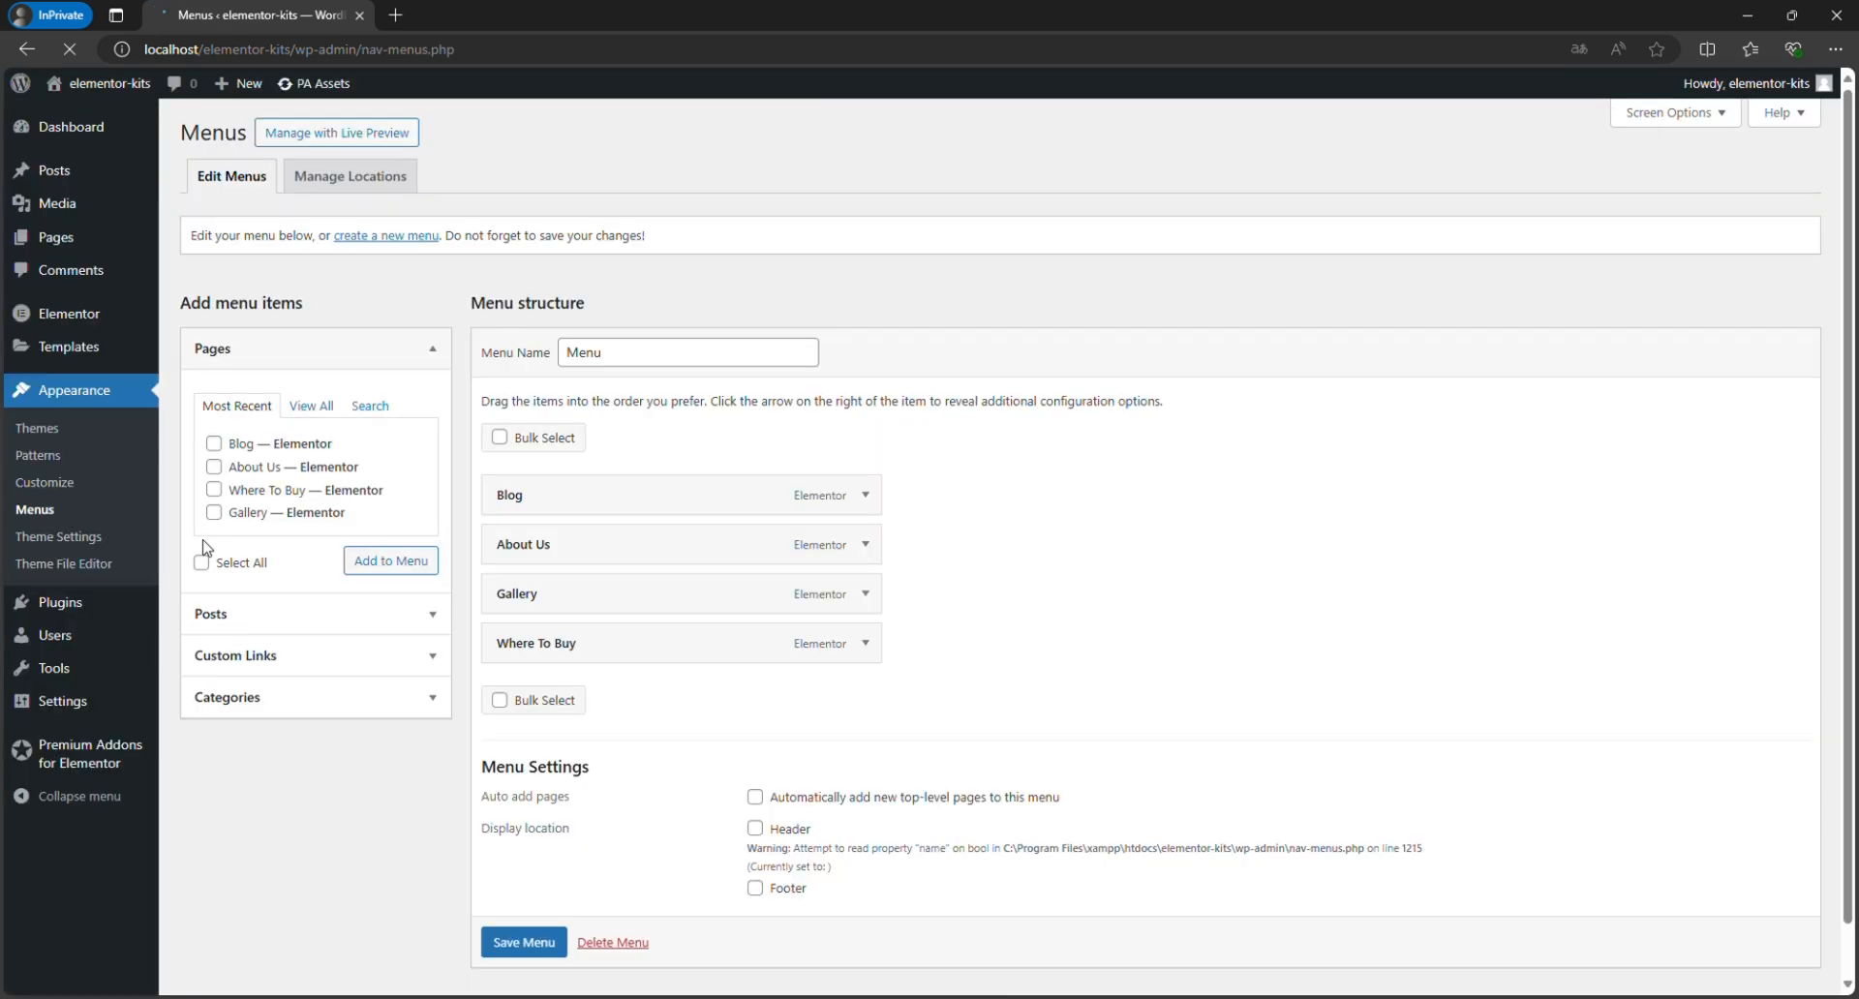
pyautogui.scroll(-1, 1045, 423)
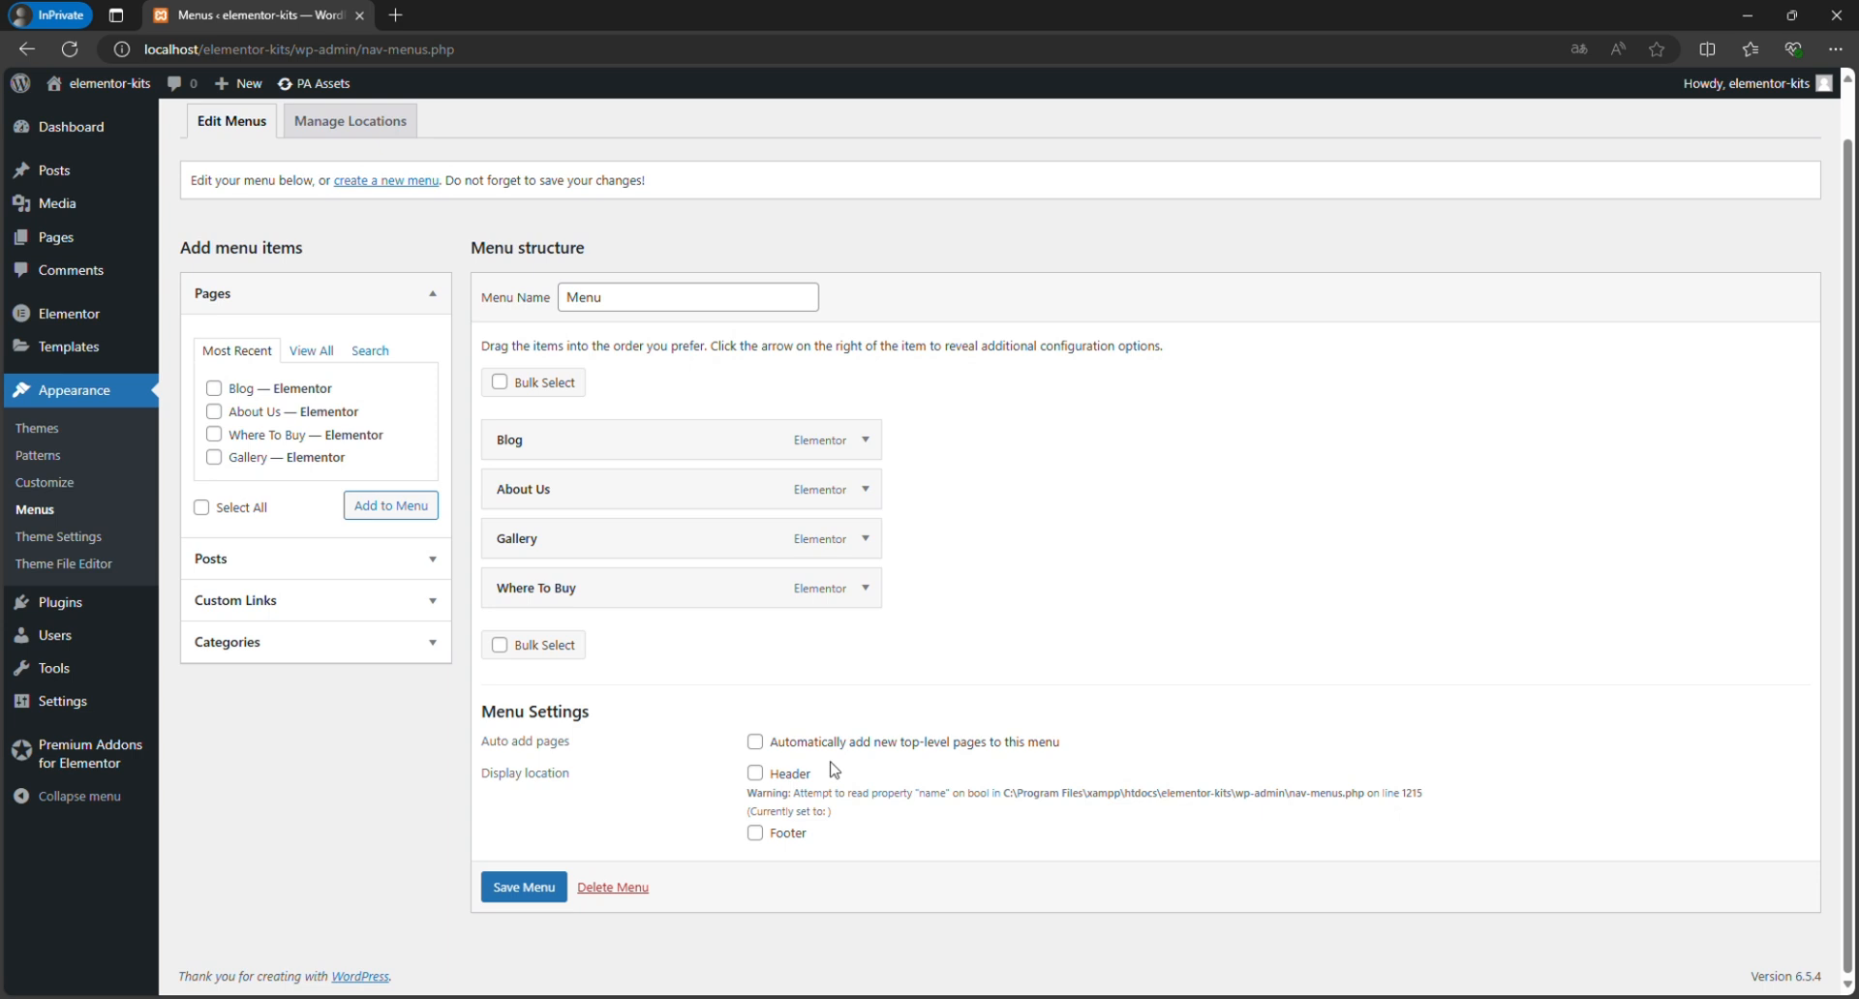
pyautogui.click(804, 780)
pyautogui.click(528, 889)
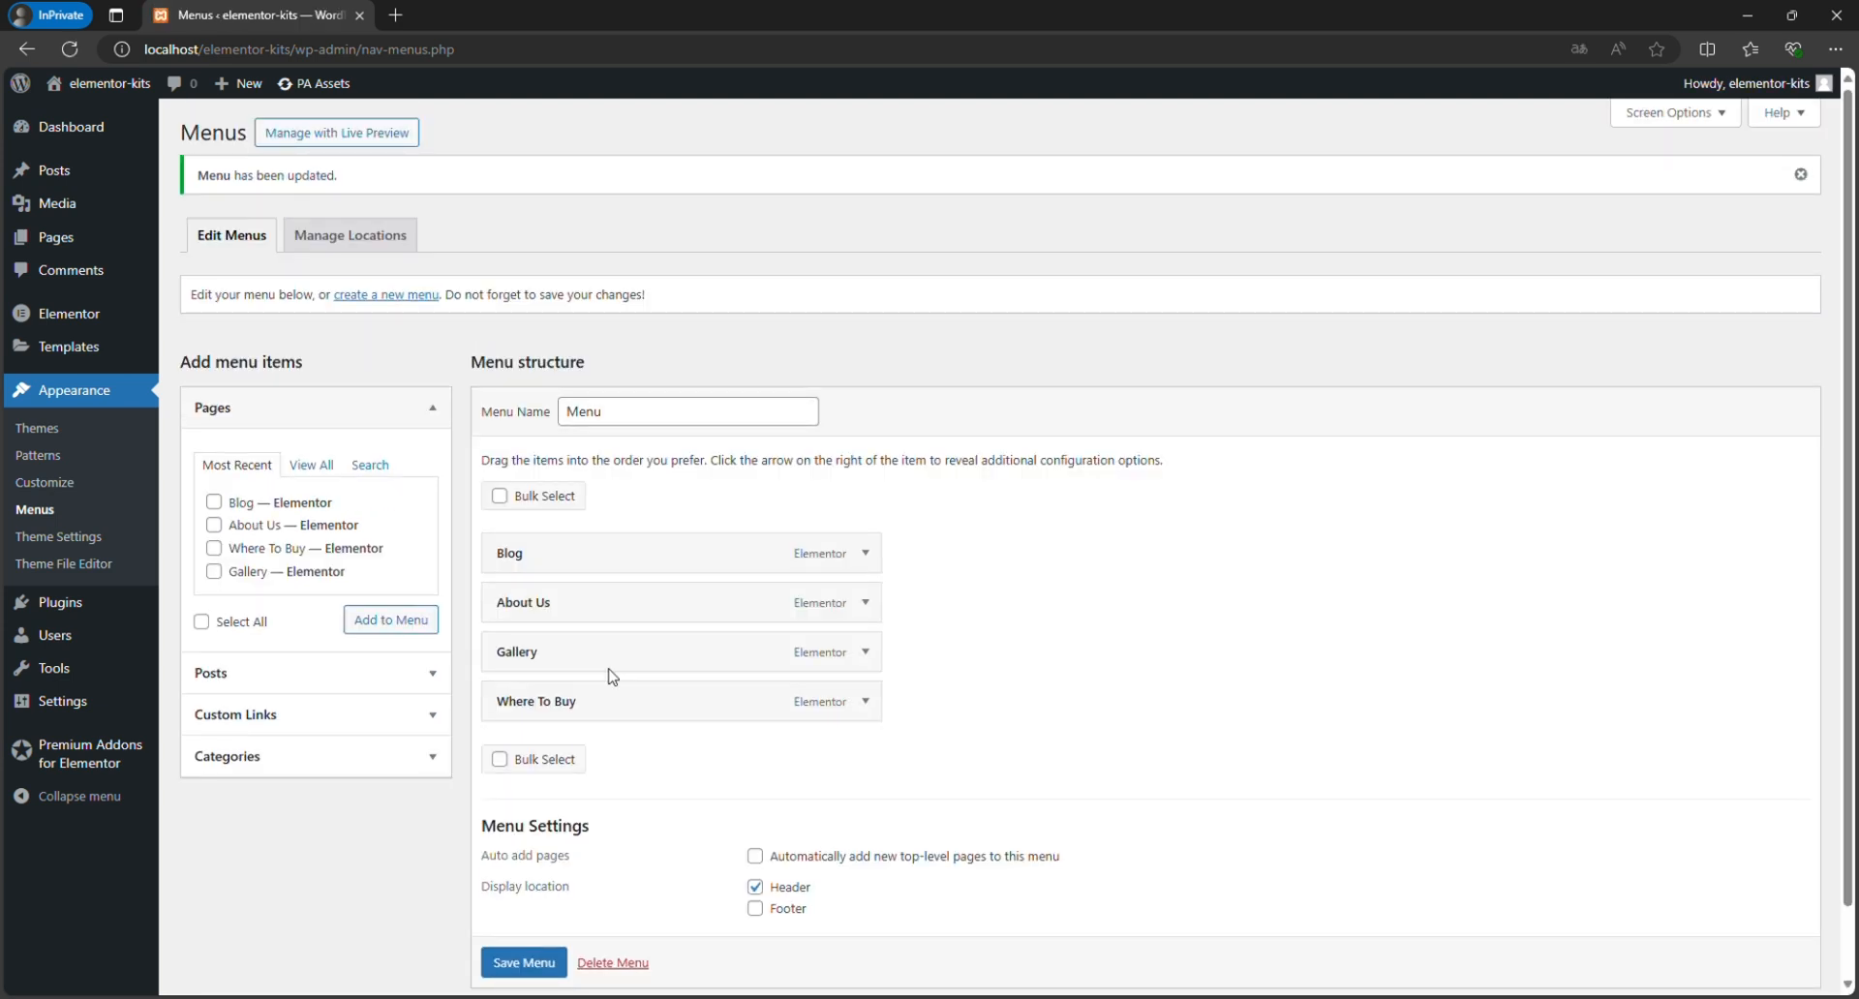
# View the live front page and examine its header menu and styled sections down to the footer.
pyautogui.moveTo(646, 697)
pyautogui.click(130, 85)
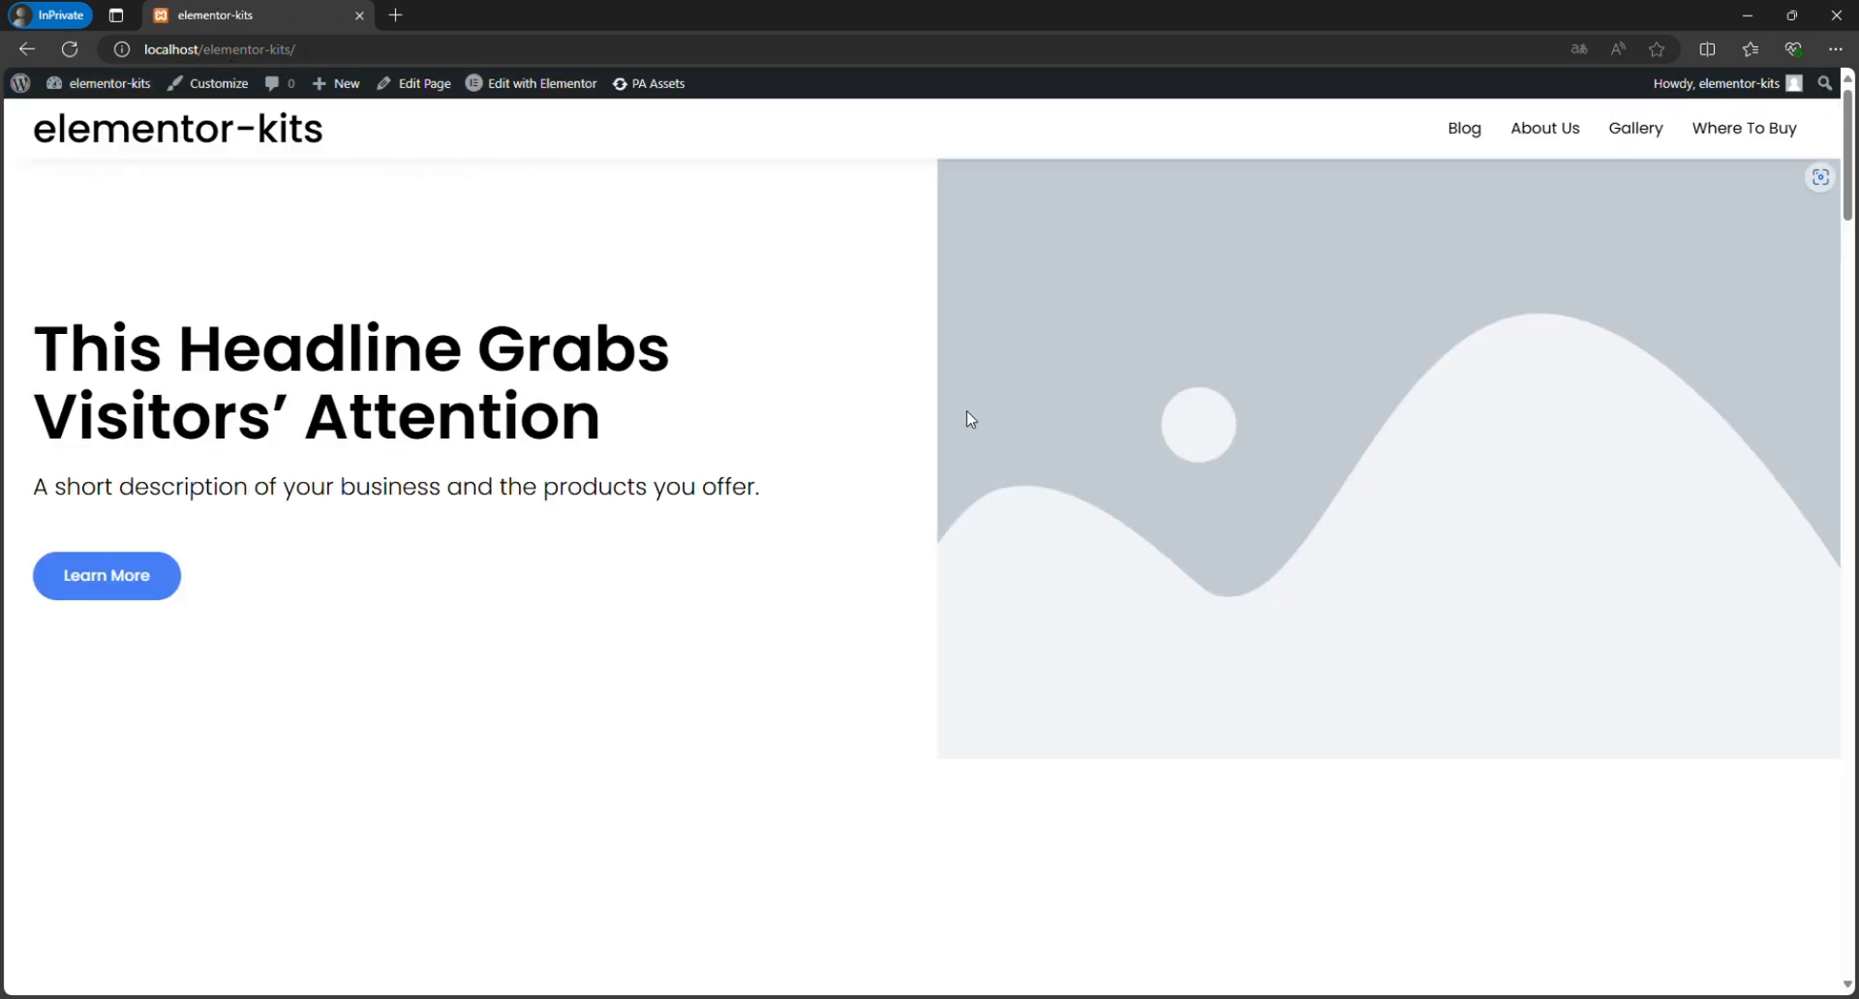
pyautogui.scroll(-3, 980, 303)
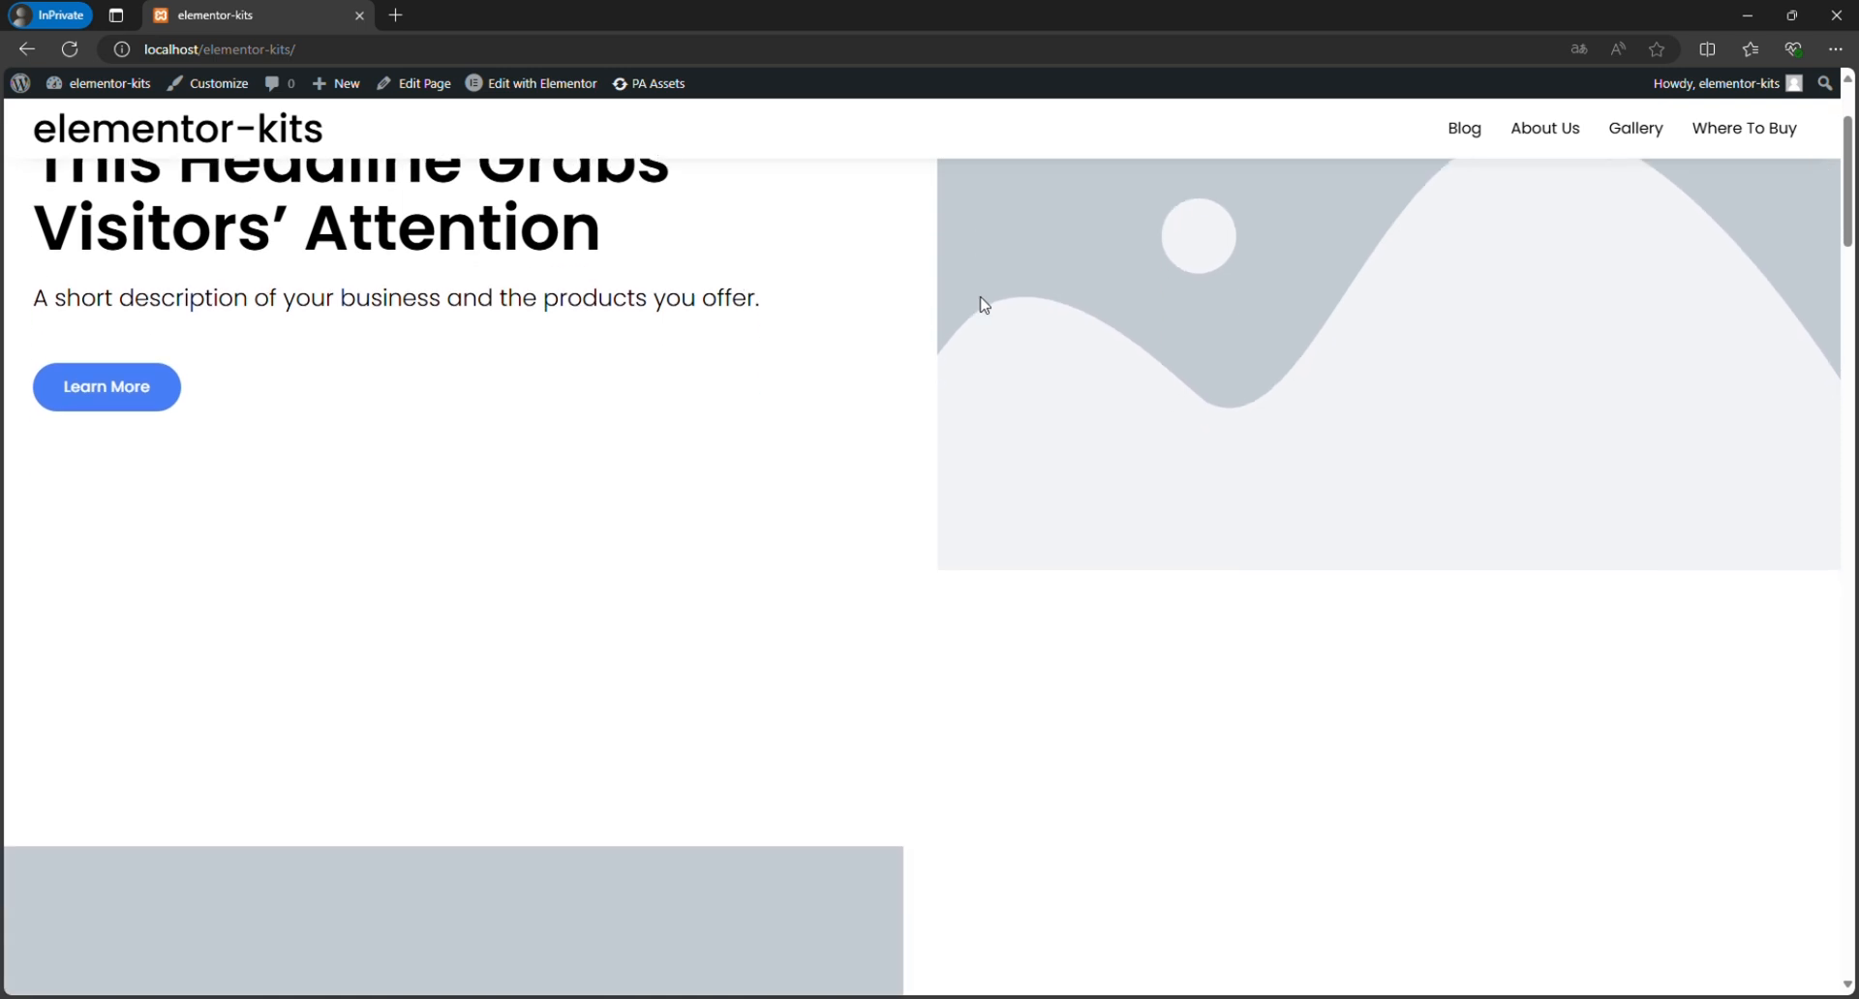
pyautogui.scroll(-10, 984, 305)
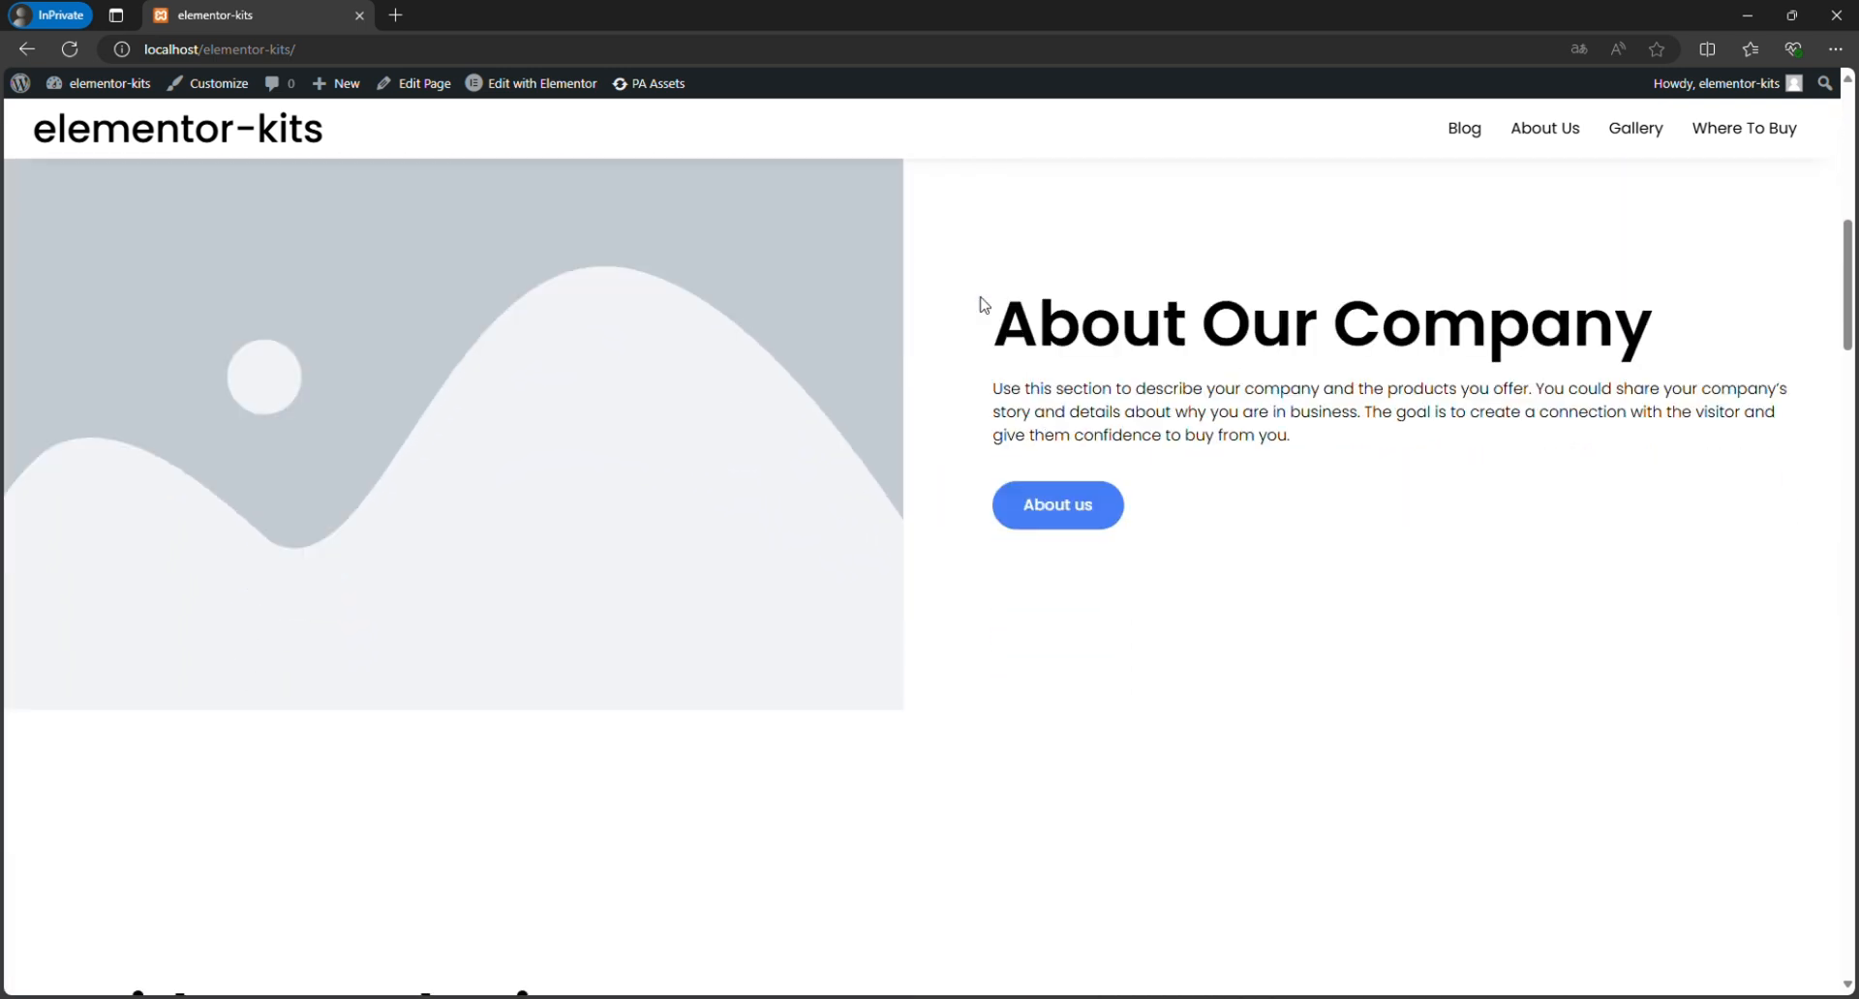
pyautogui.scroll(-15, 984, 305)
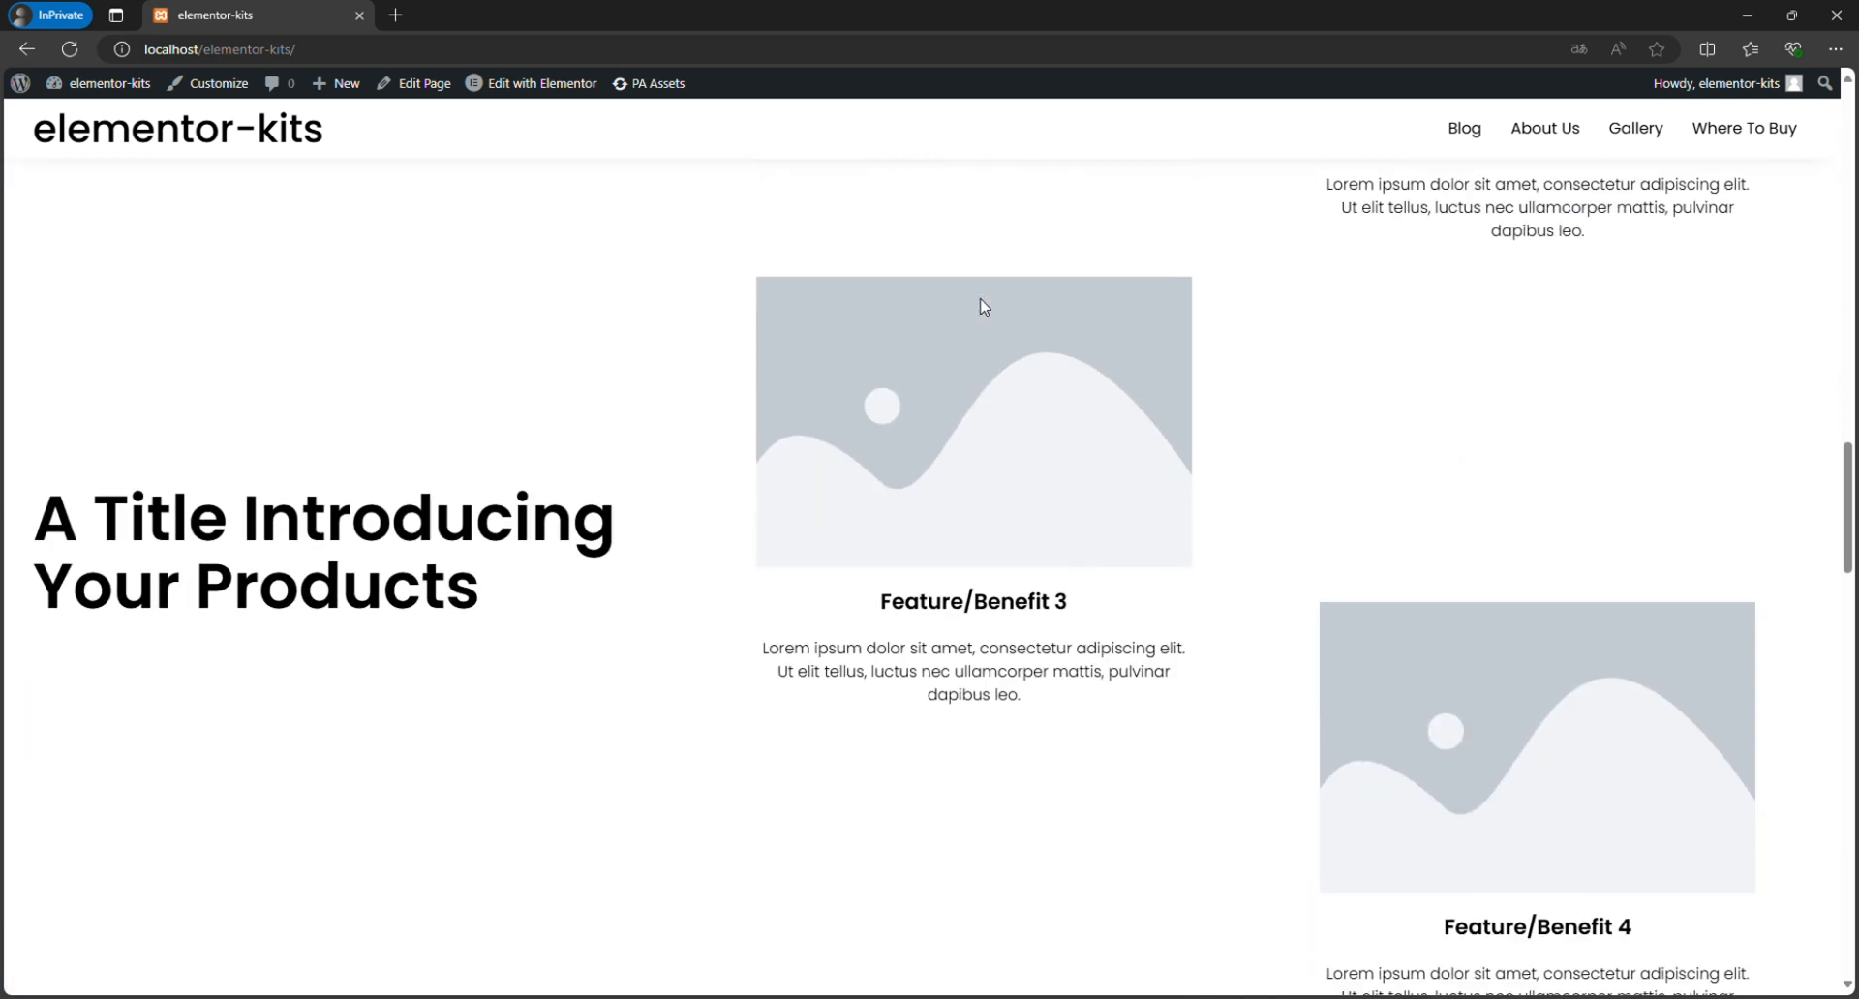
pyautogui.scroll(-15, 984, 306)
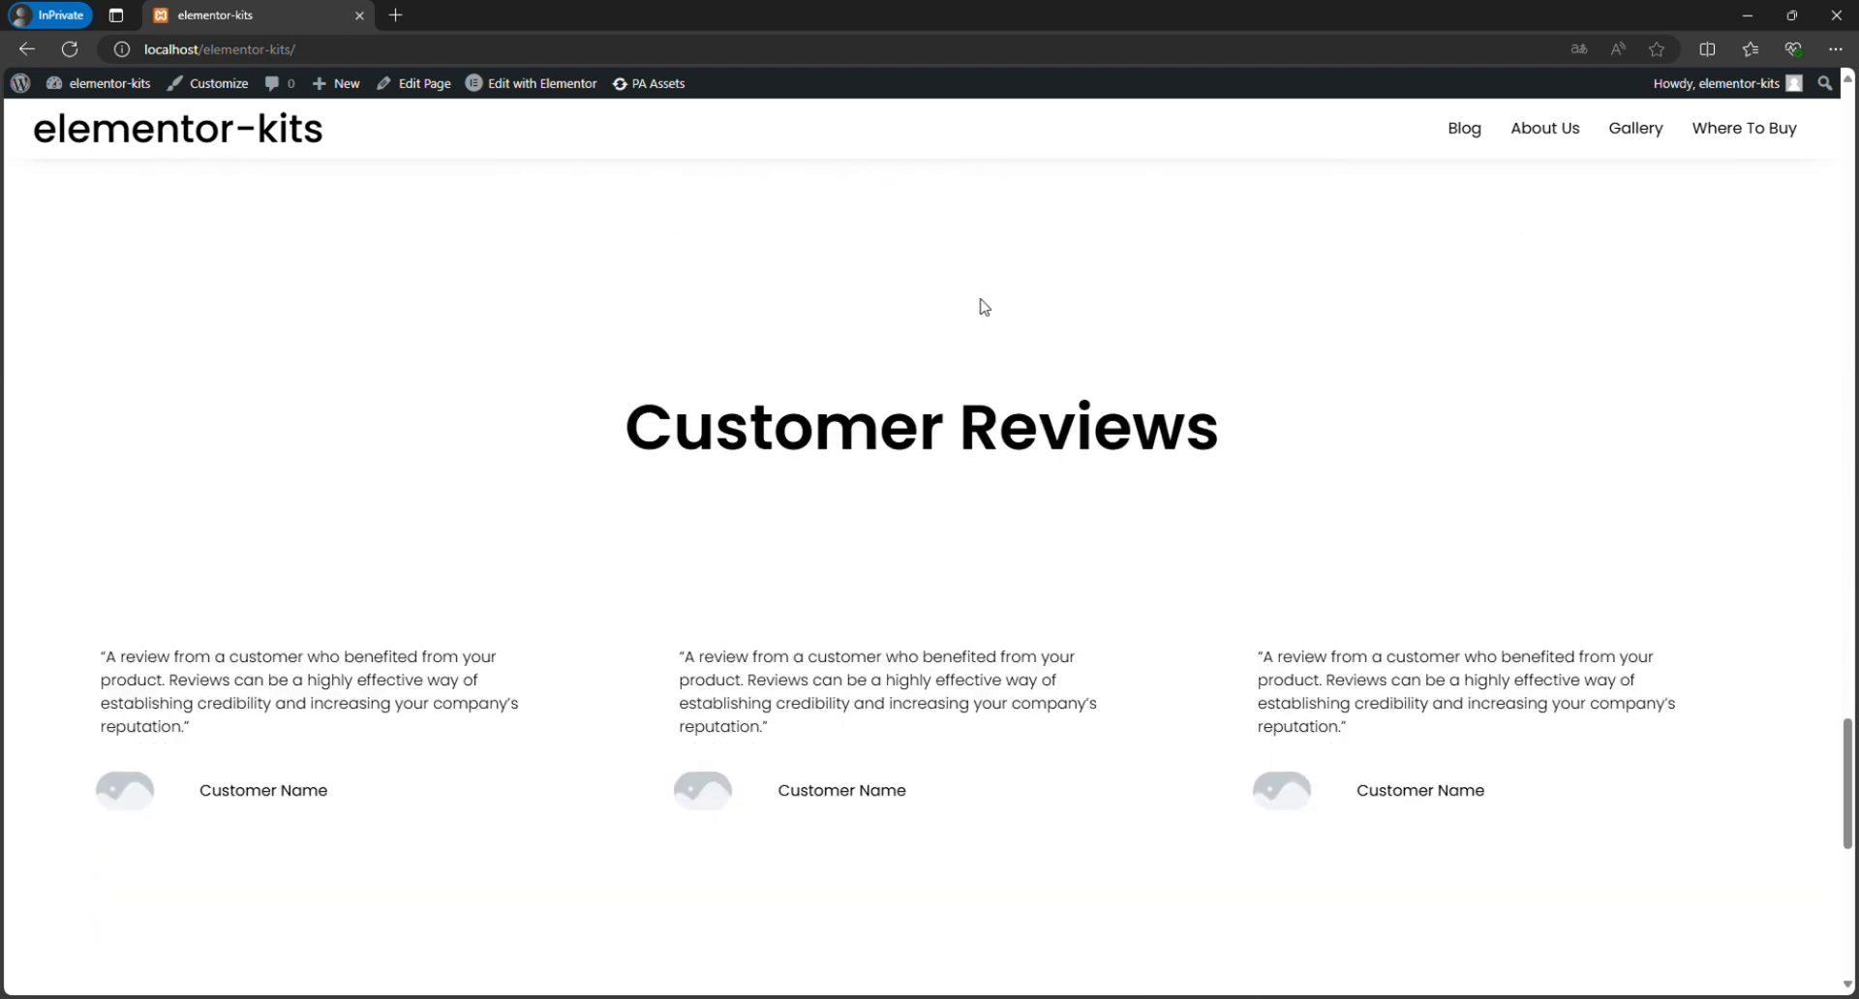
pyautogui.scroll(-8, 984, 306)
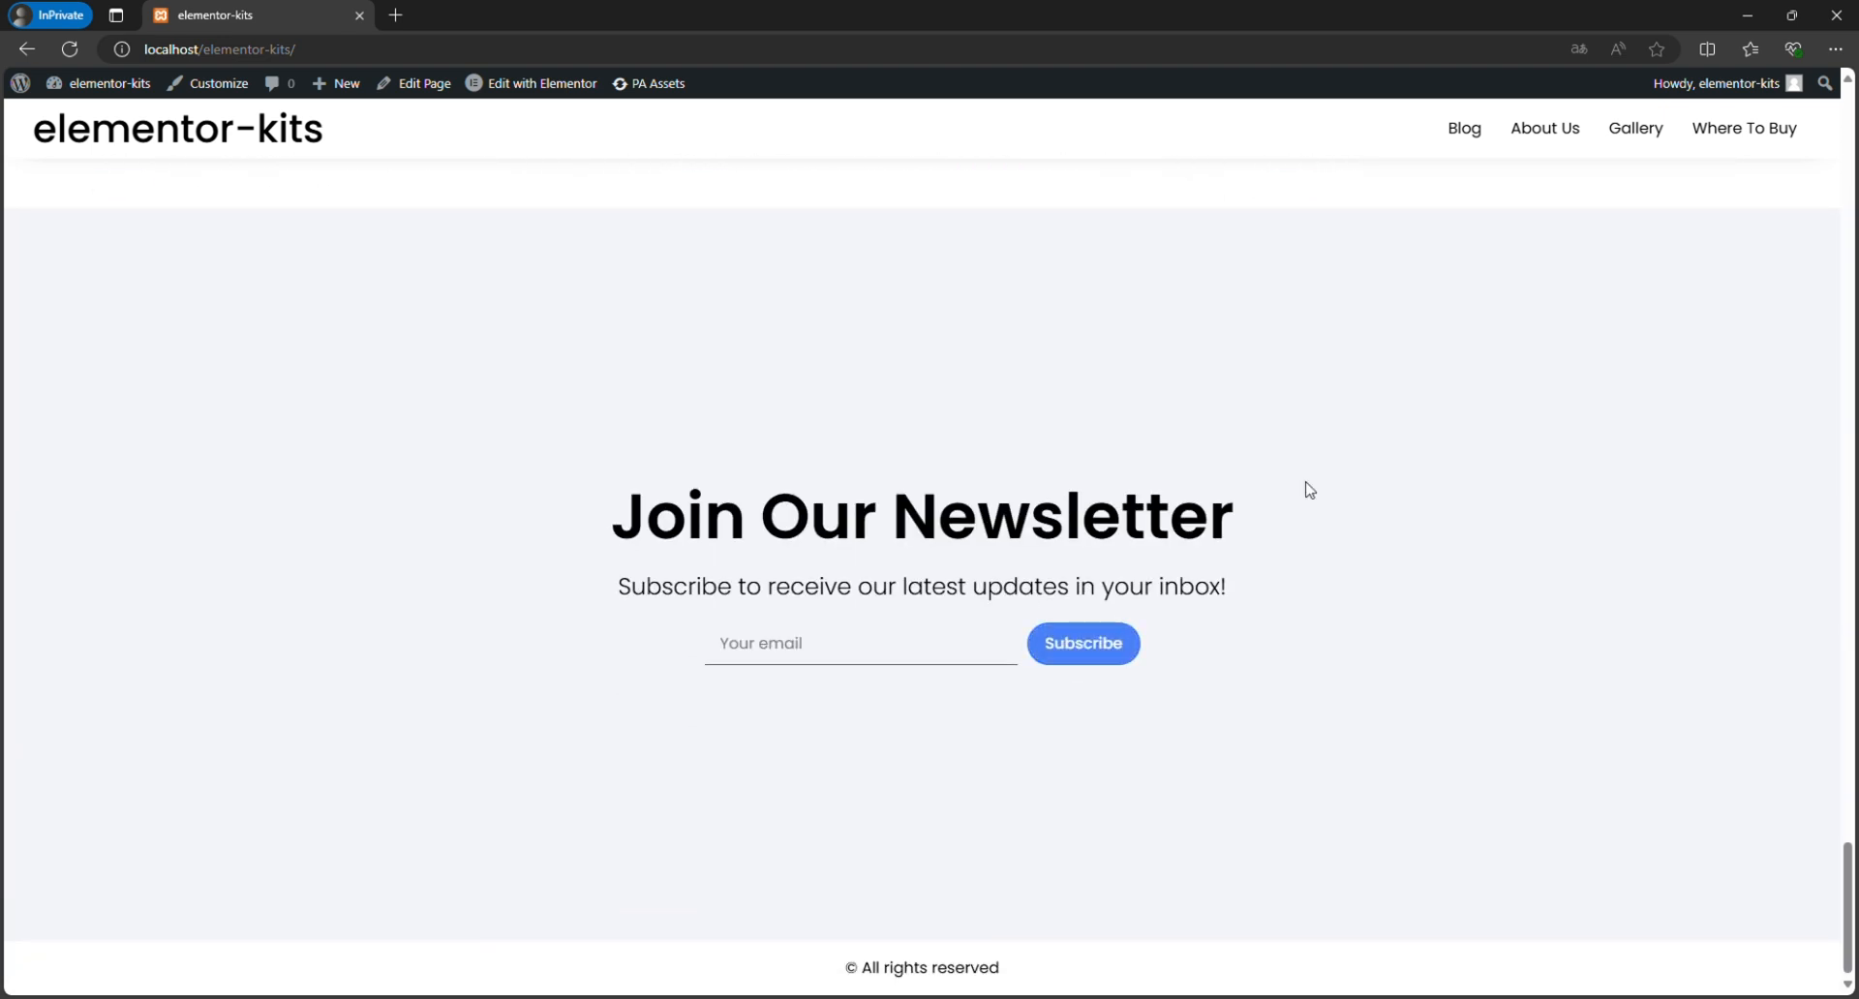
# View the Blog and About Us pages from the site's navigation and examine their sections down to the footer.
pyautogui.click(1488, 140)
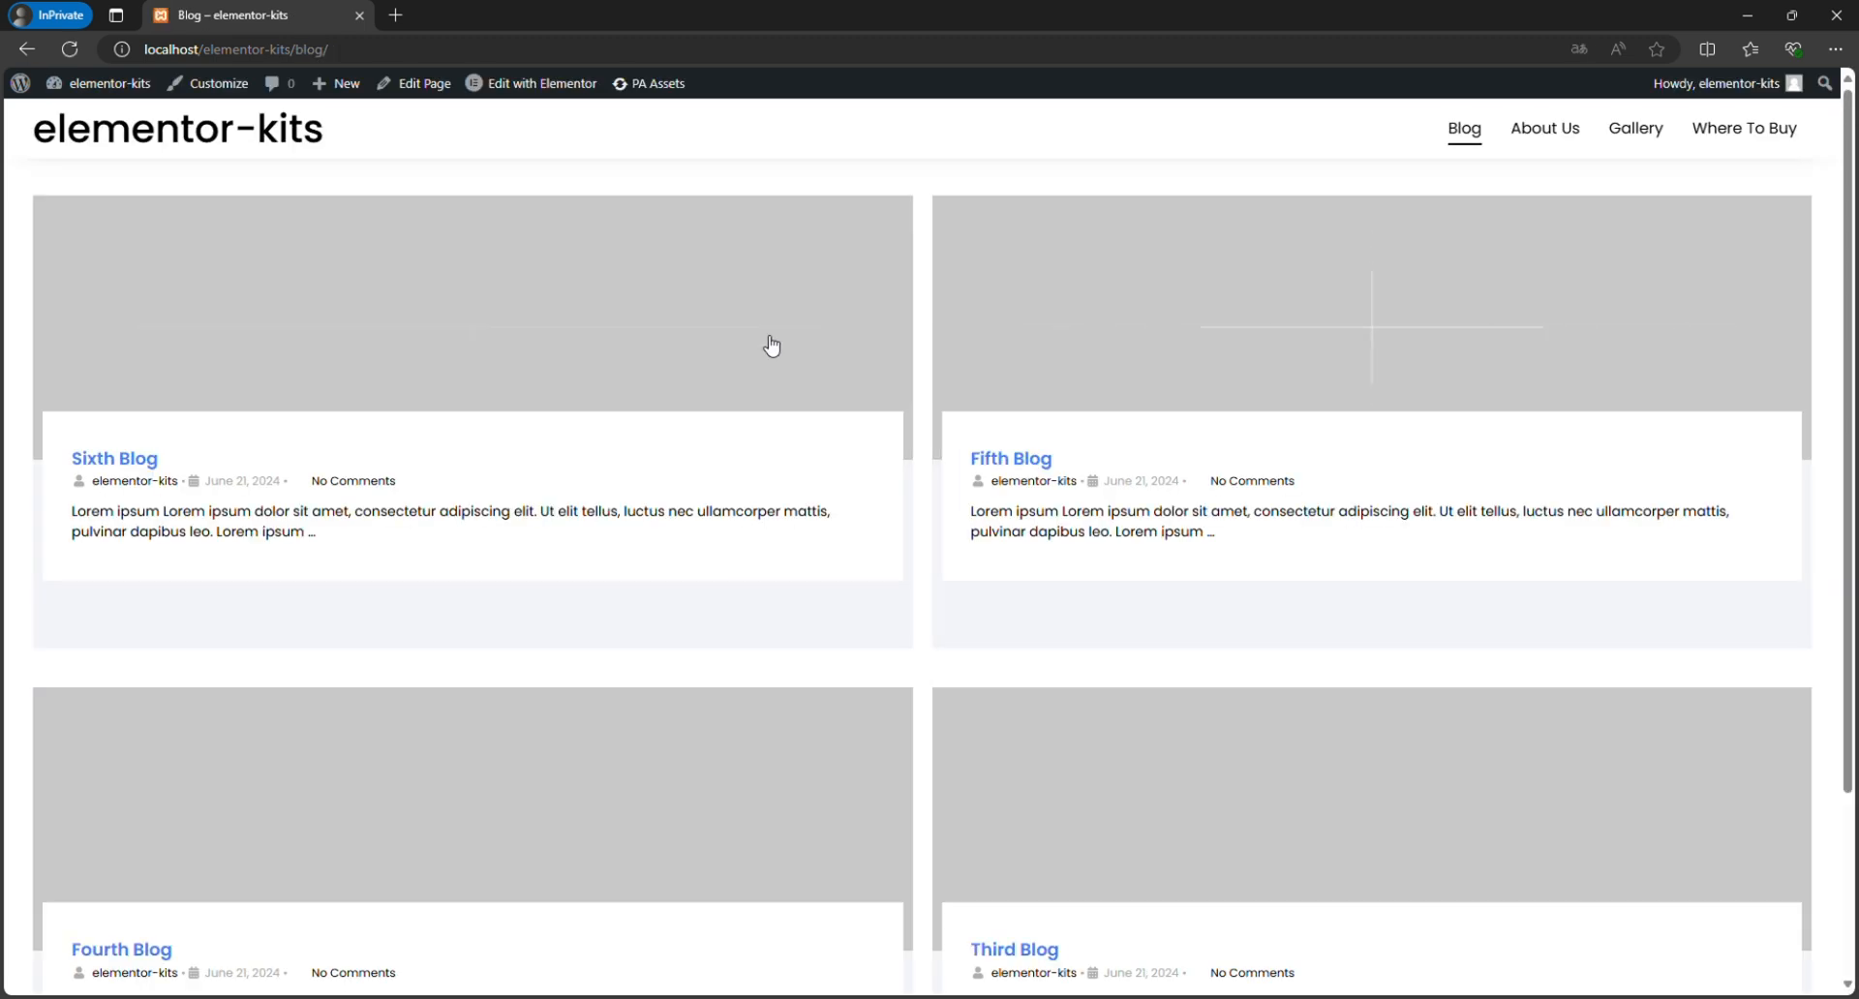
pyautogui.scroll(-3, 746, 345)
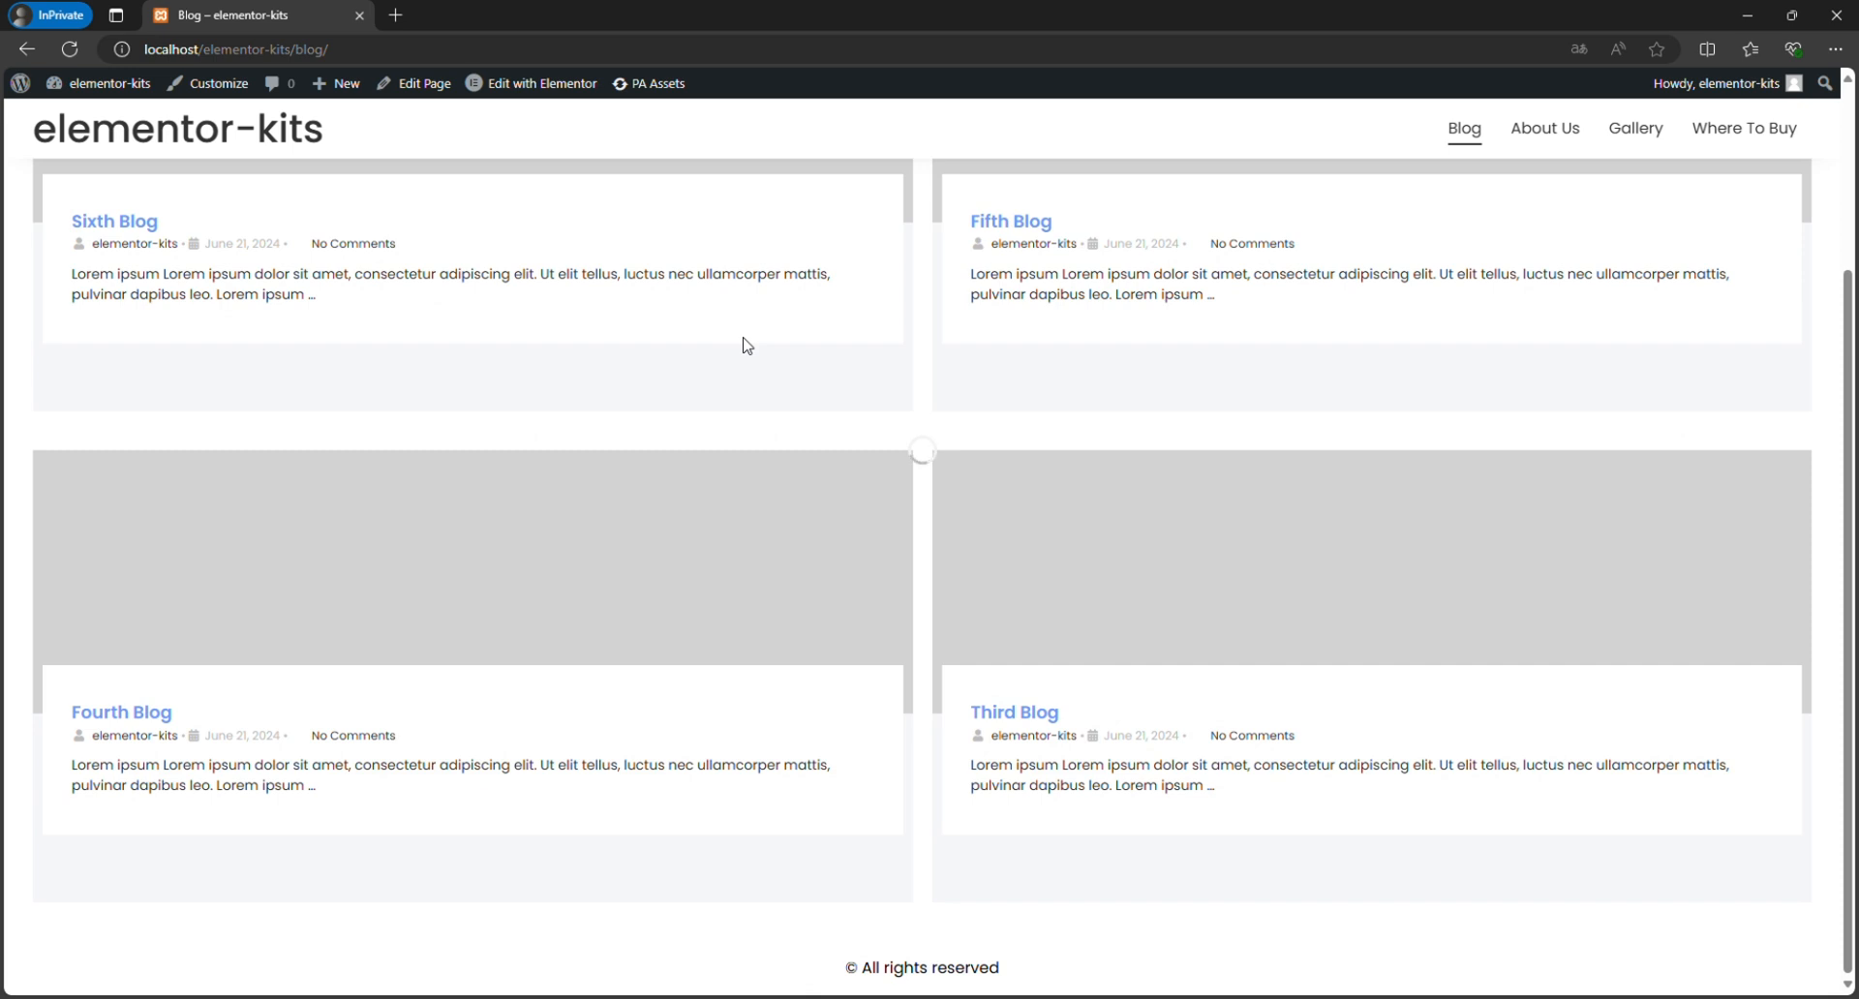
pyautogui.scroll(3, 747, 346)
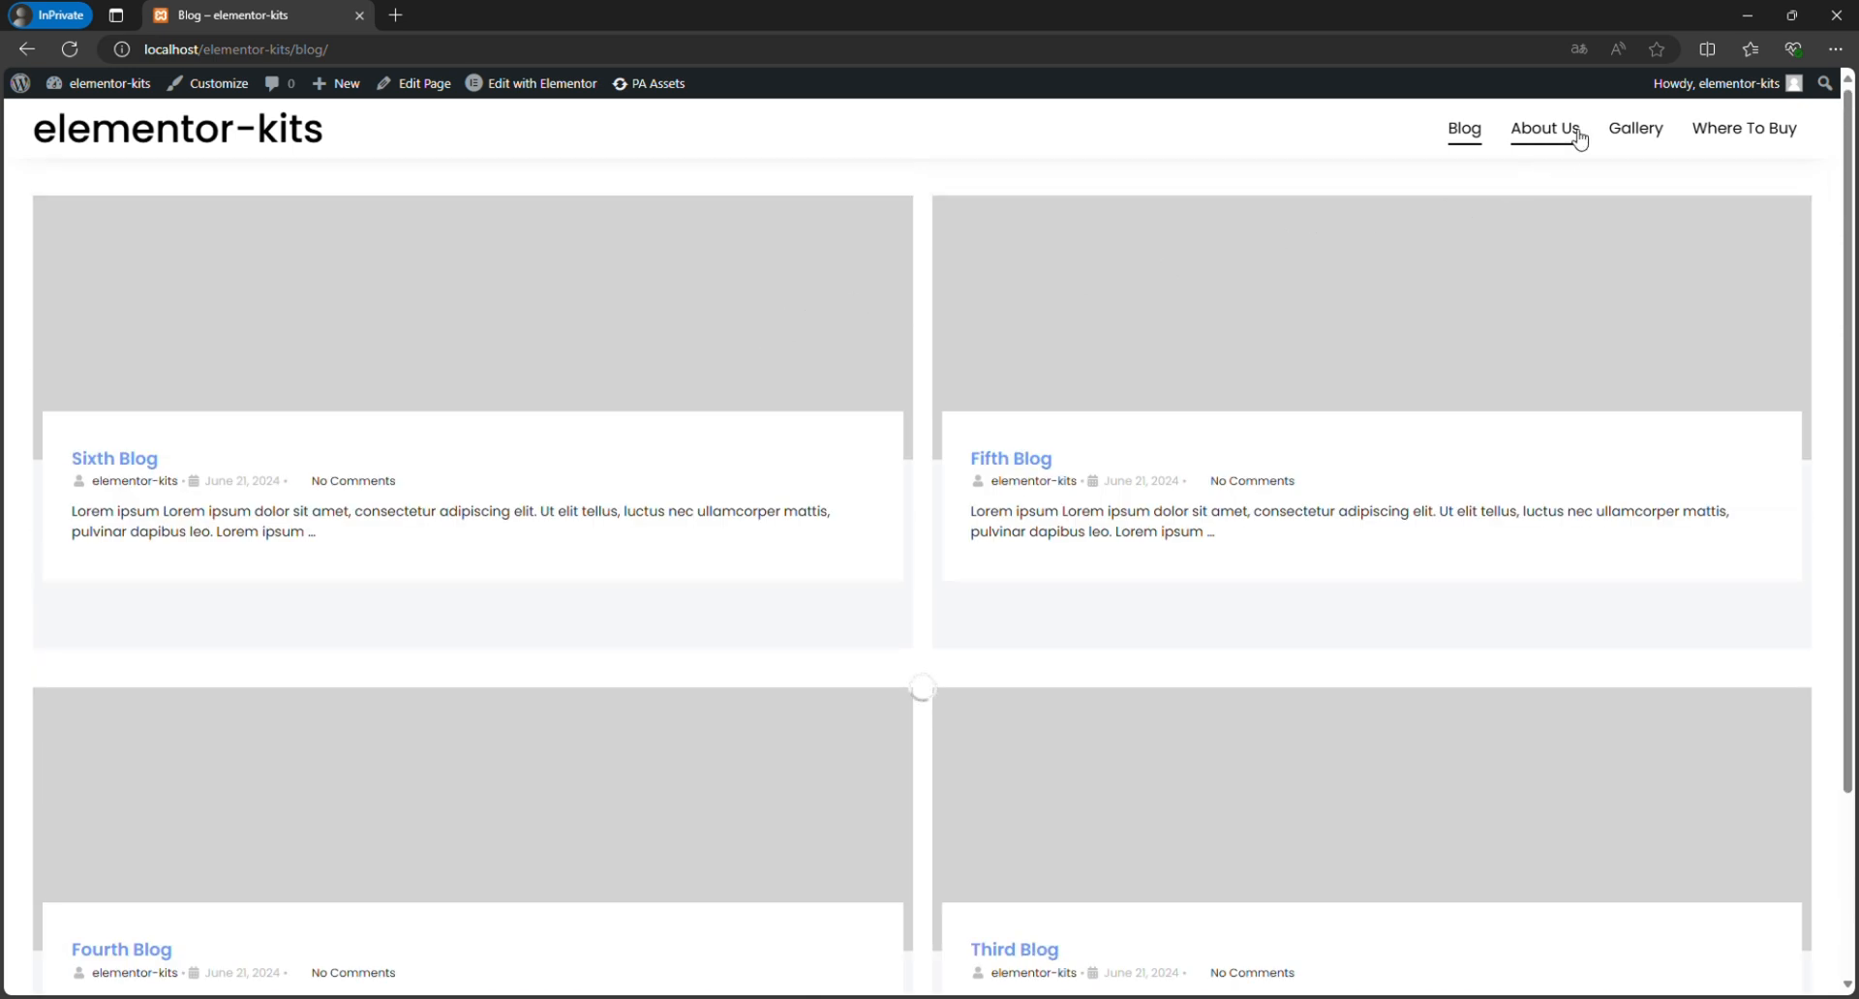
pyautogui.click(1548, 129)
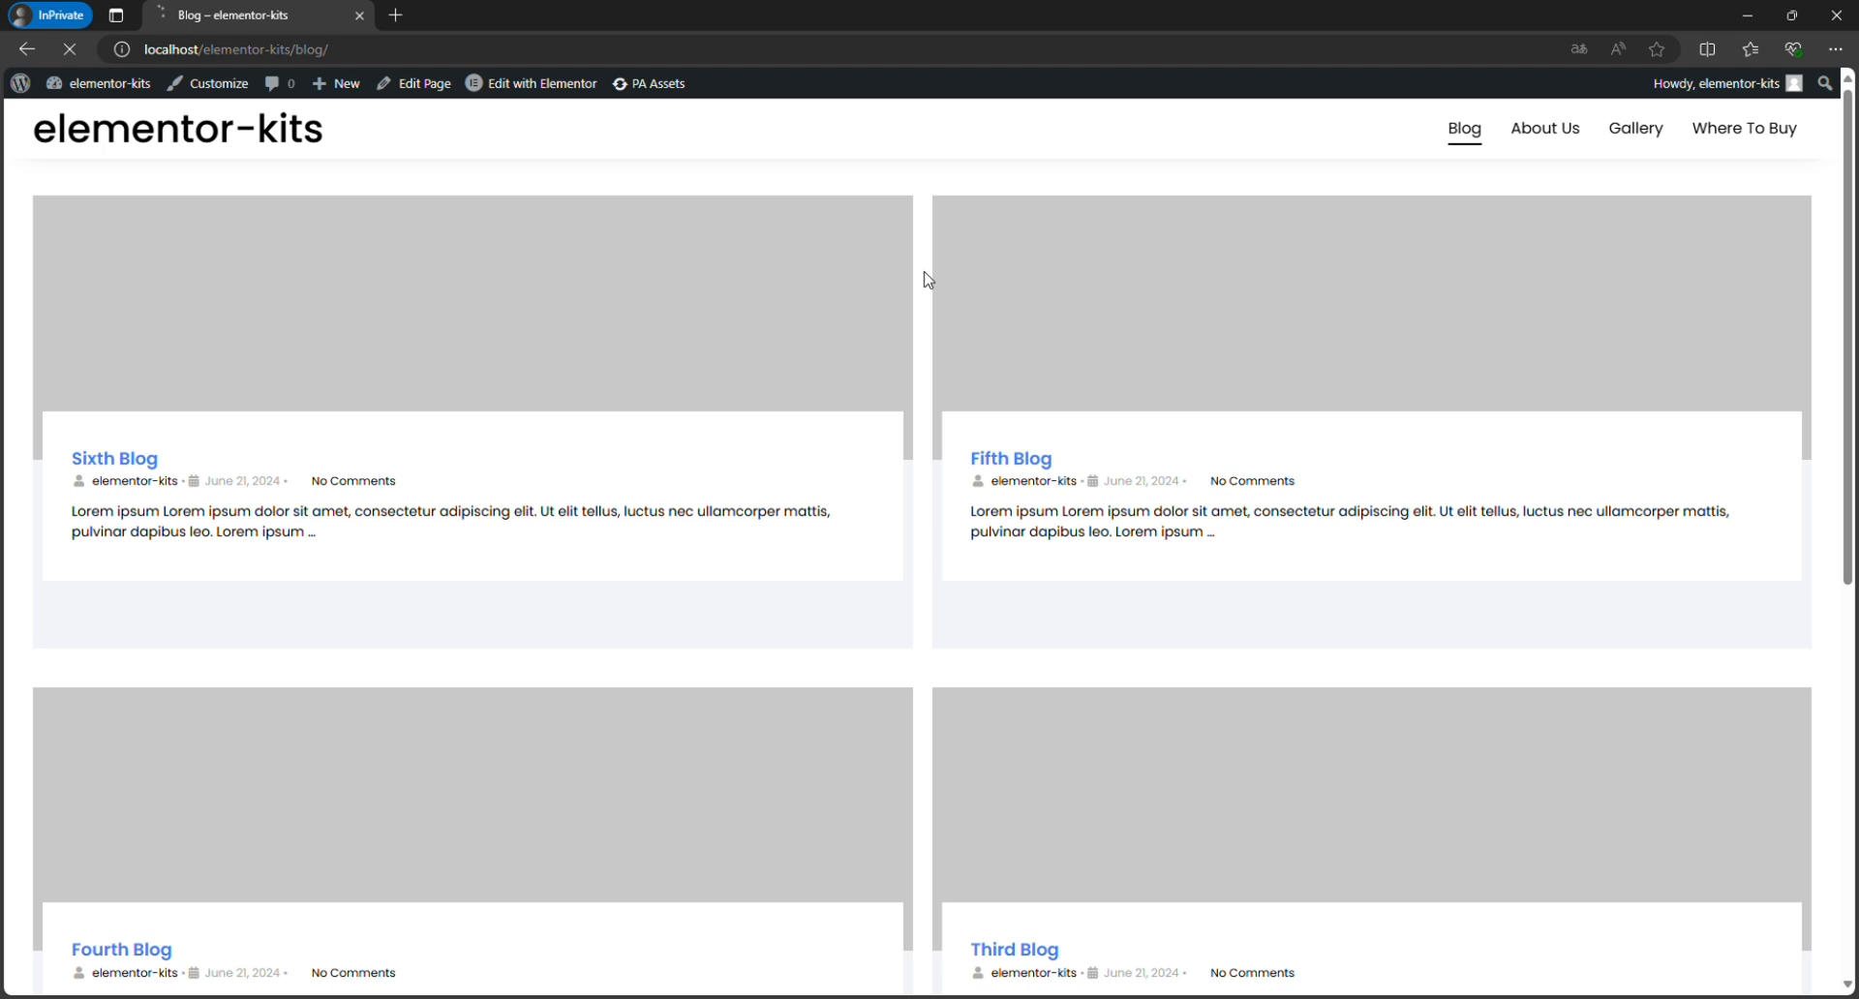
pyautogui.scroll(-4, 924, 280)
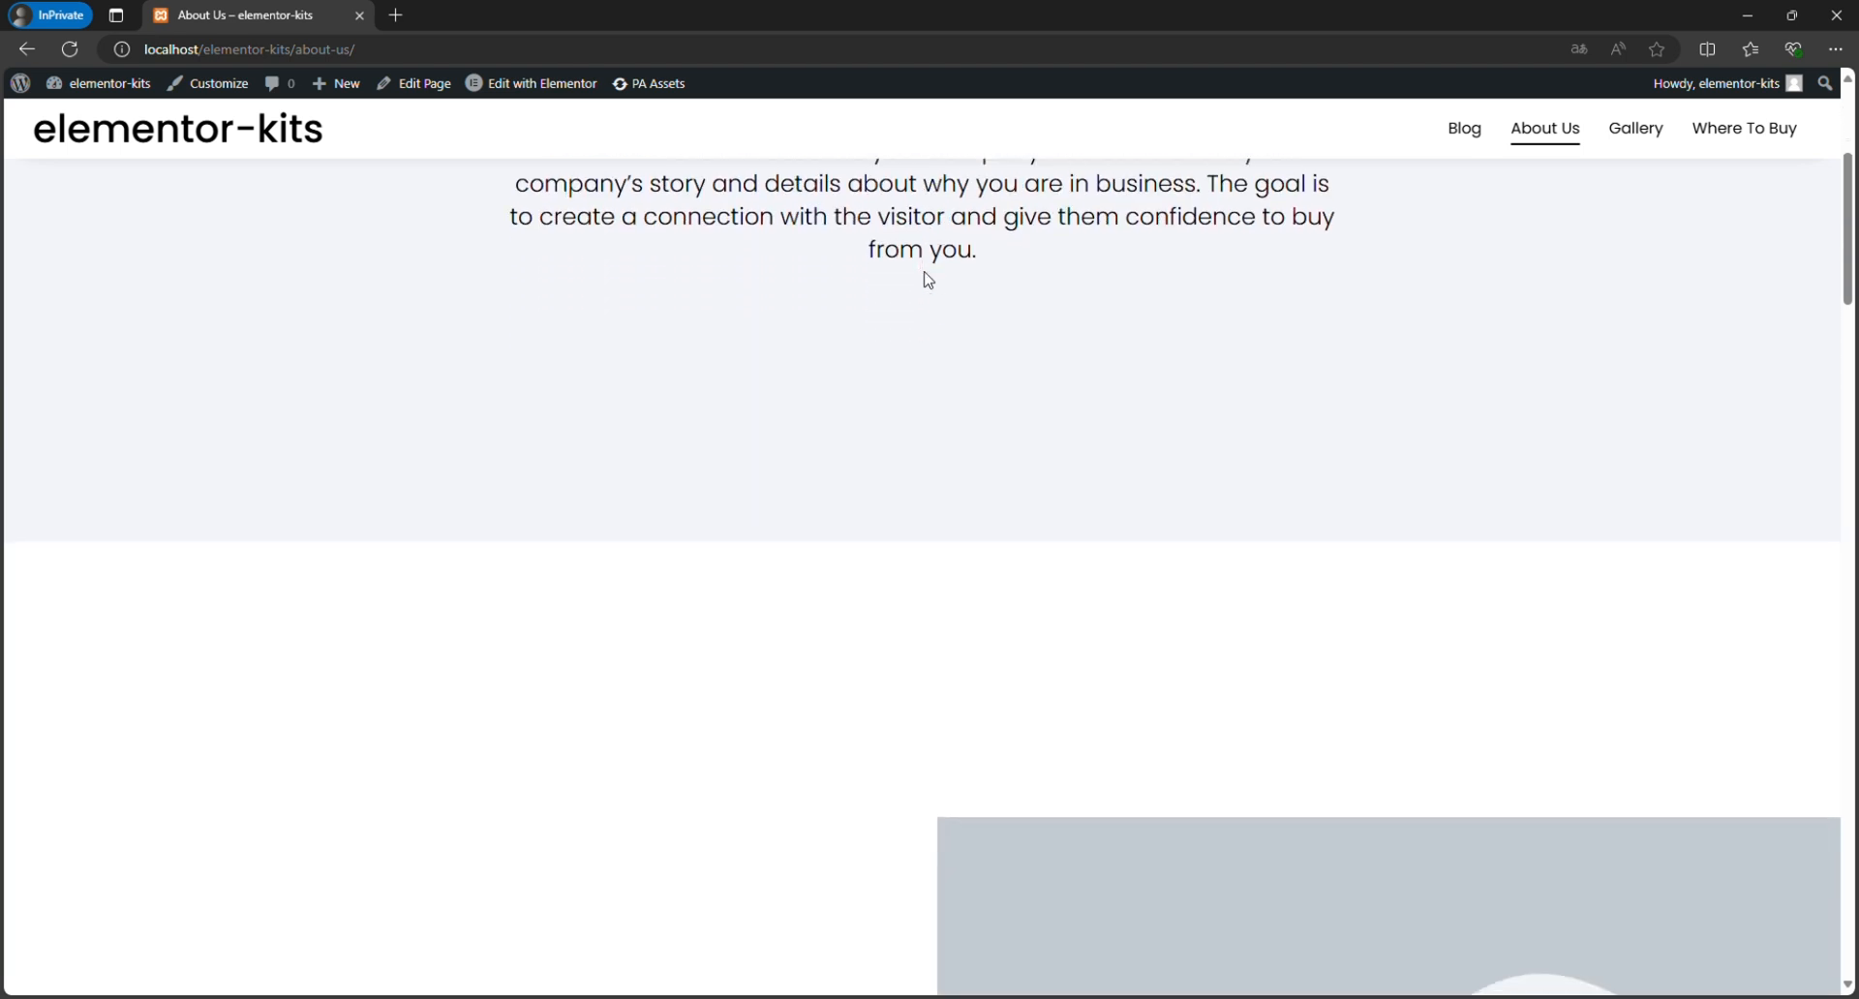
pyautogui.scroll(-15, 928, 280)
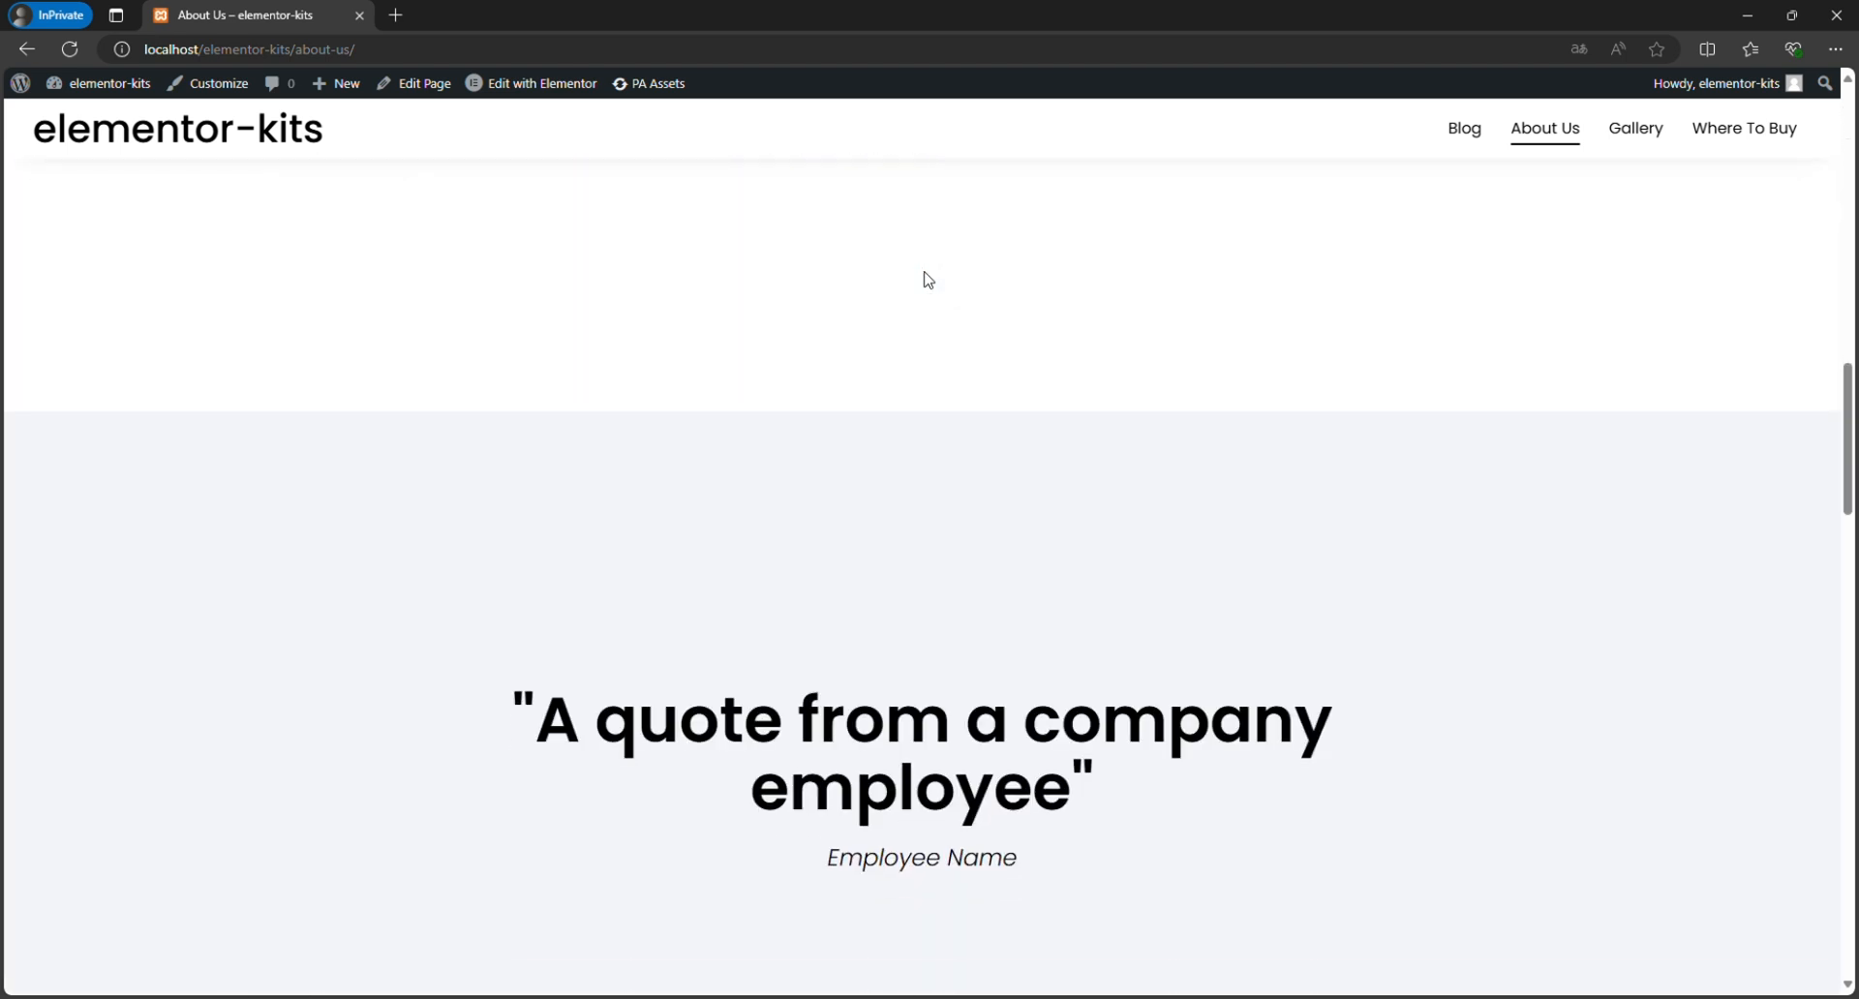
pyautogui.scroll(-18, 928, 280)
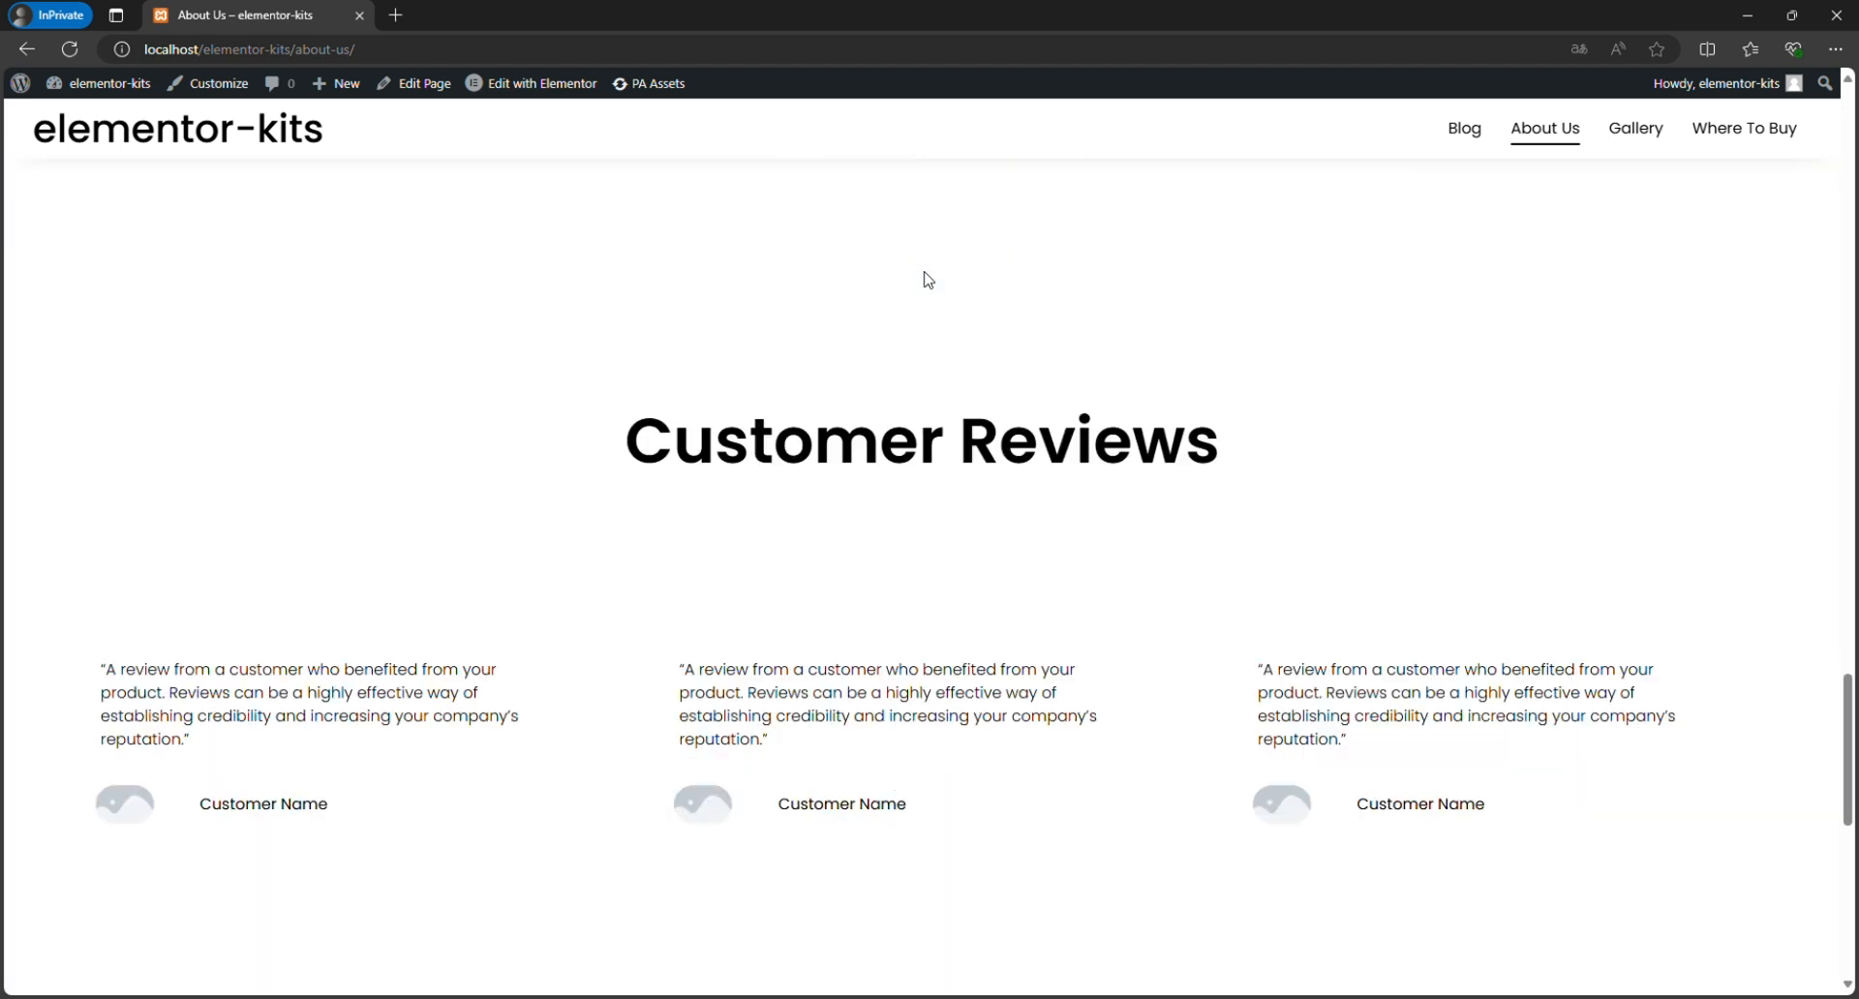
pyautogui.scroll(-8, 928, 280)
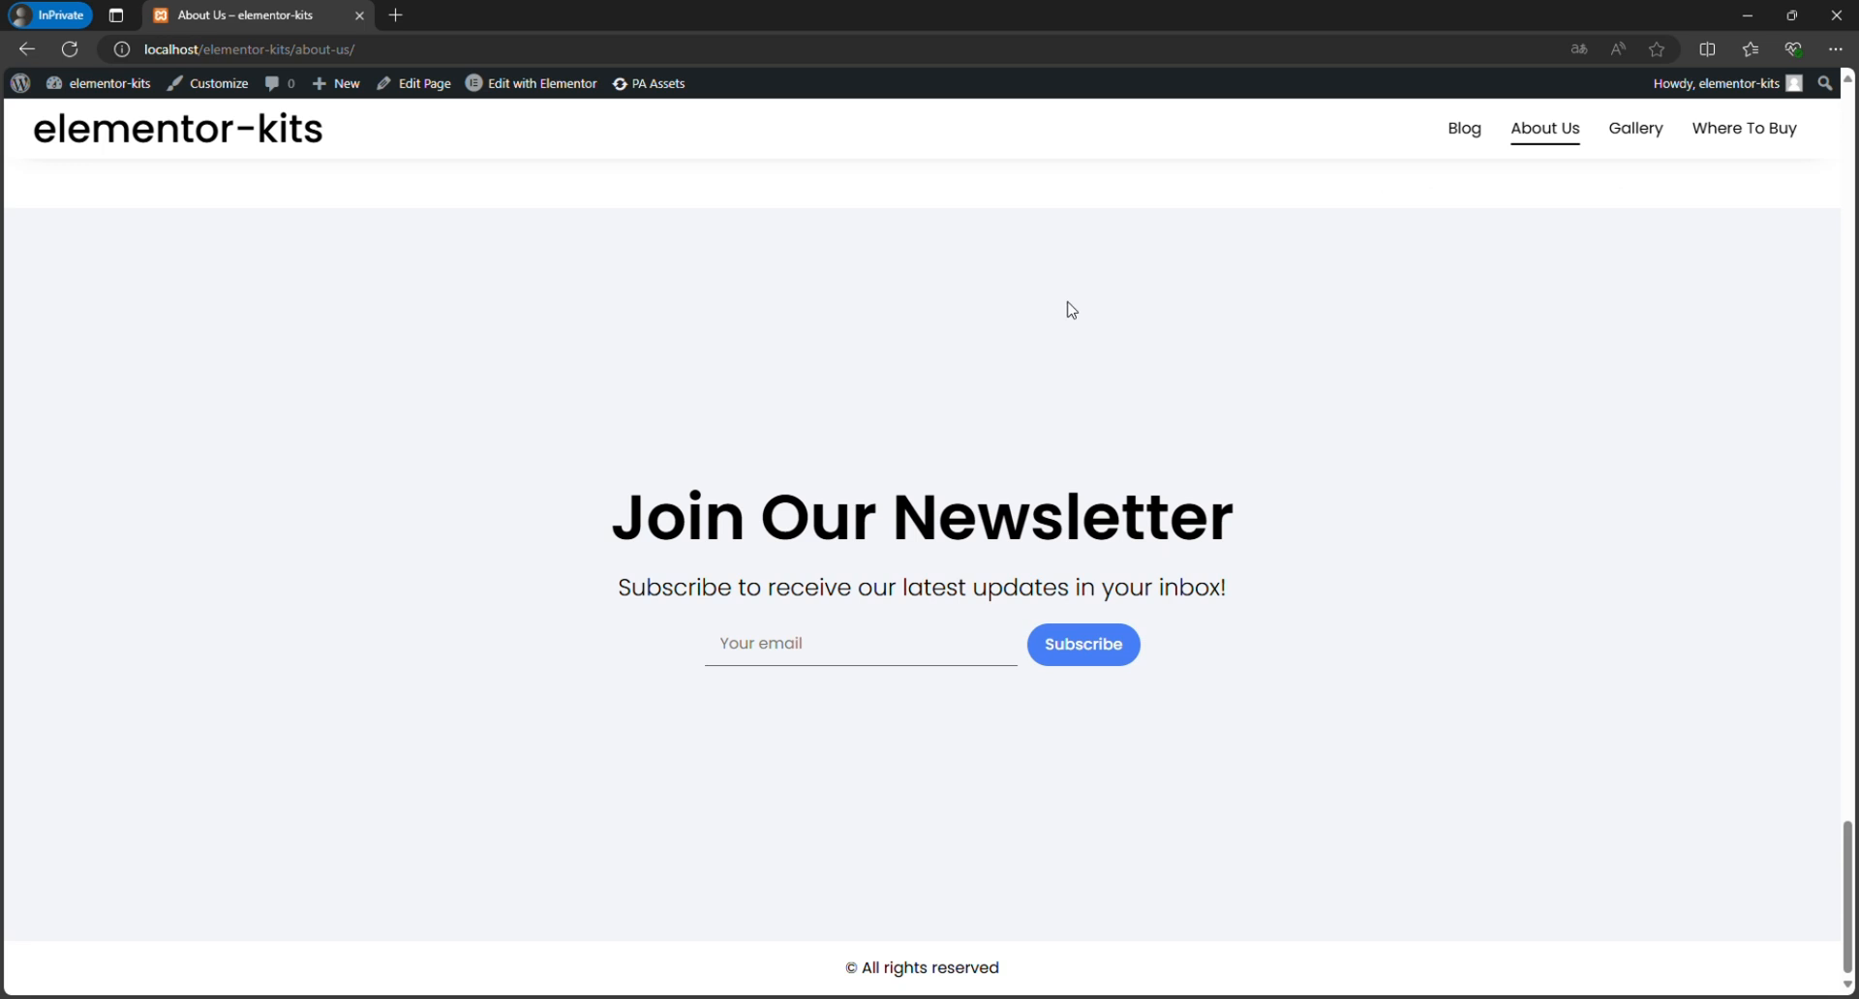
# View the Gallery page and test its filters for Categories 1 to 4, ending on All.
pyautogui.click(1630, 153)
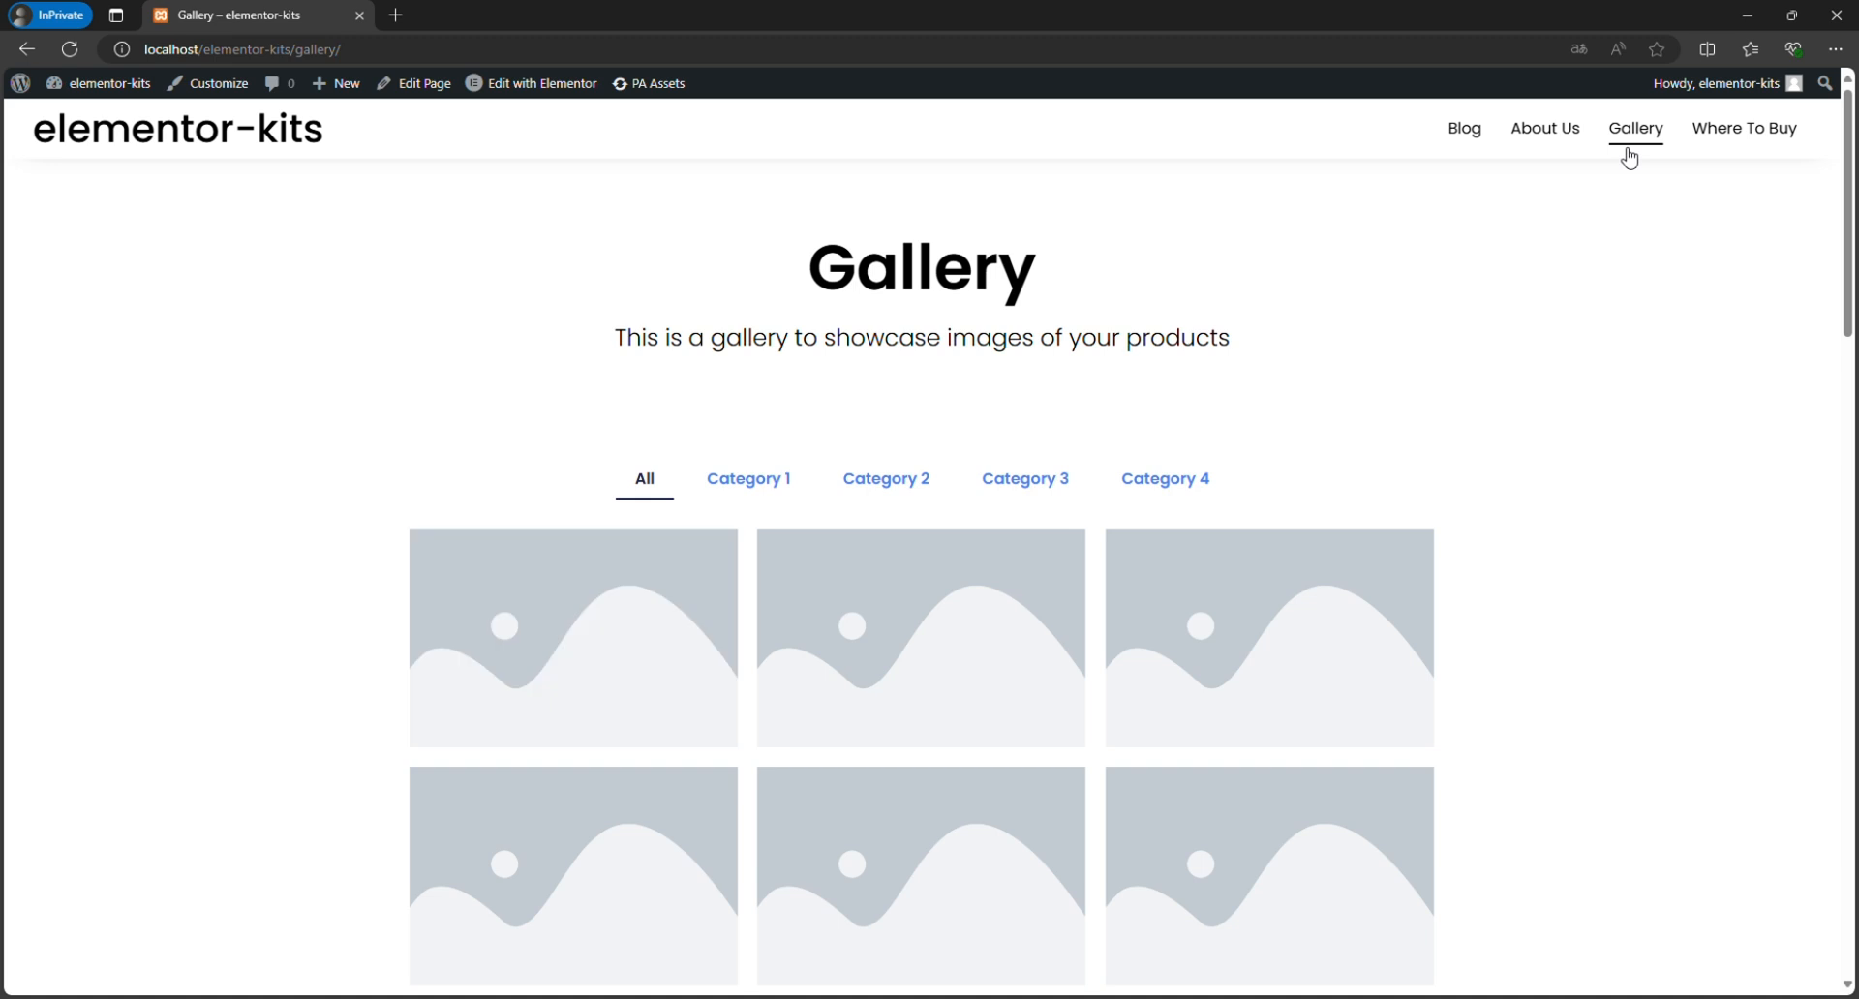
pyautogui.scroll(-1, 1578, 347)
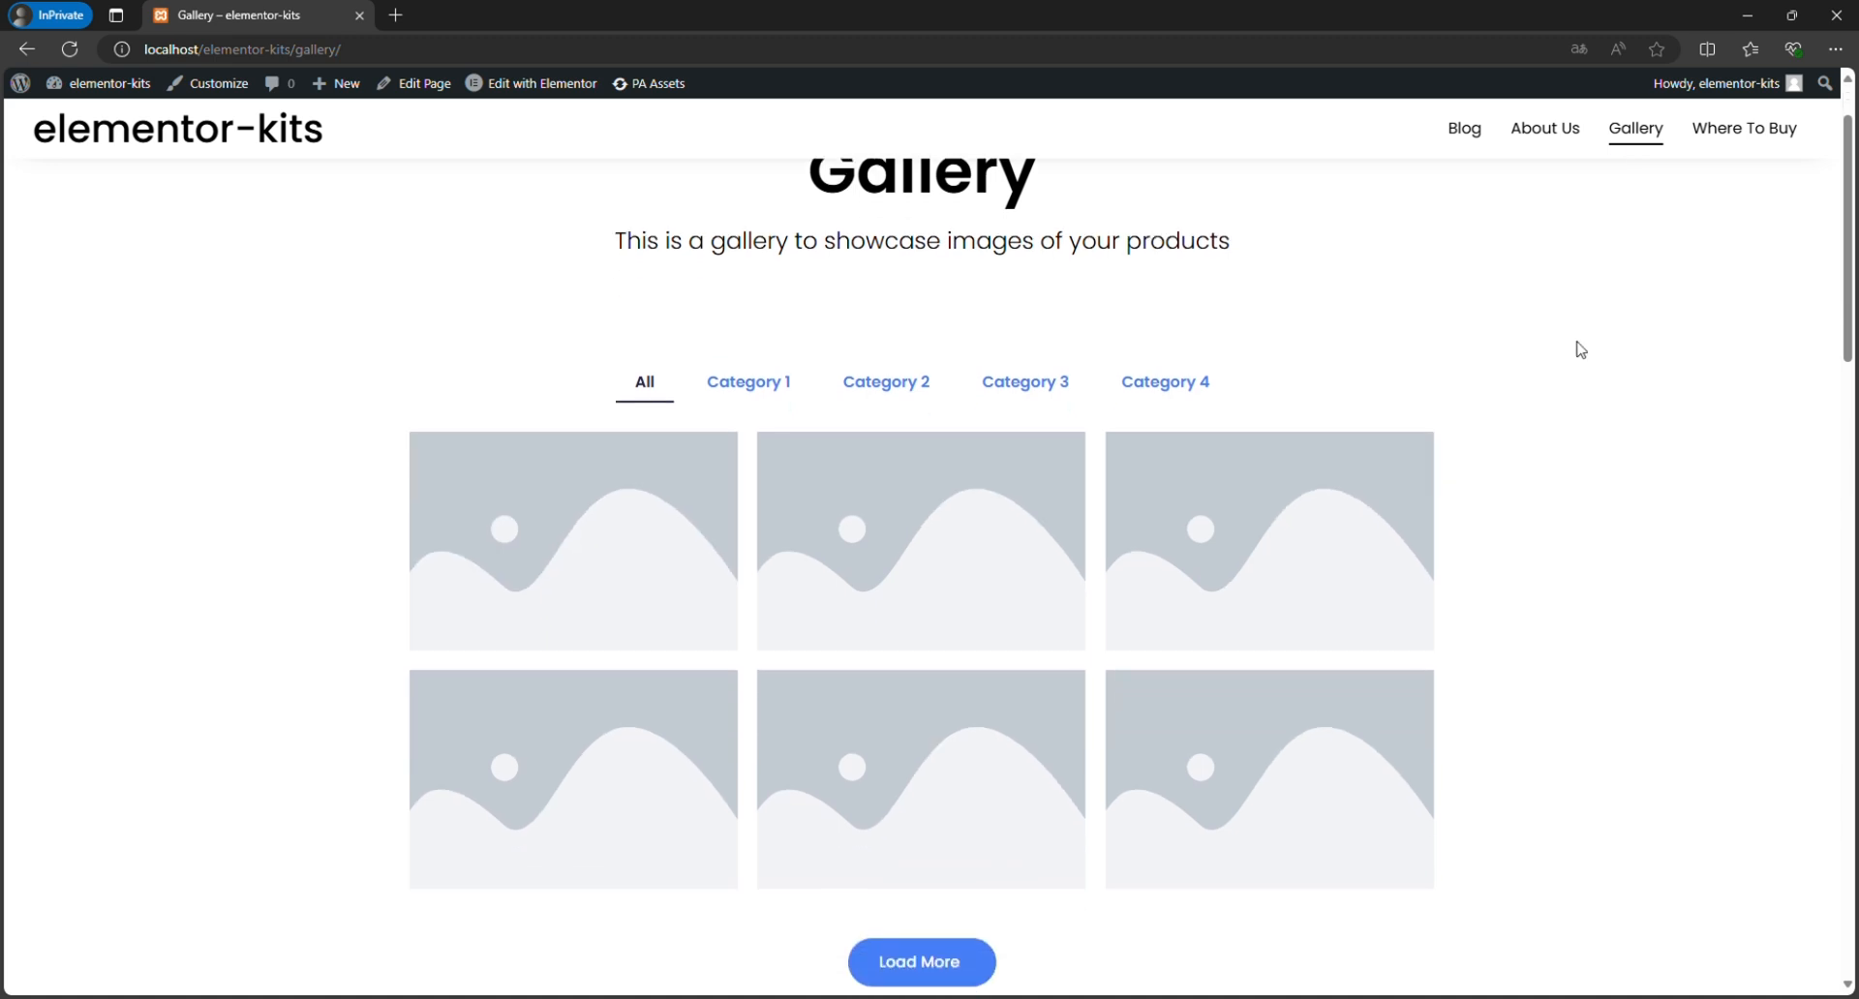
pyautogui.click(724, 385)
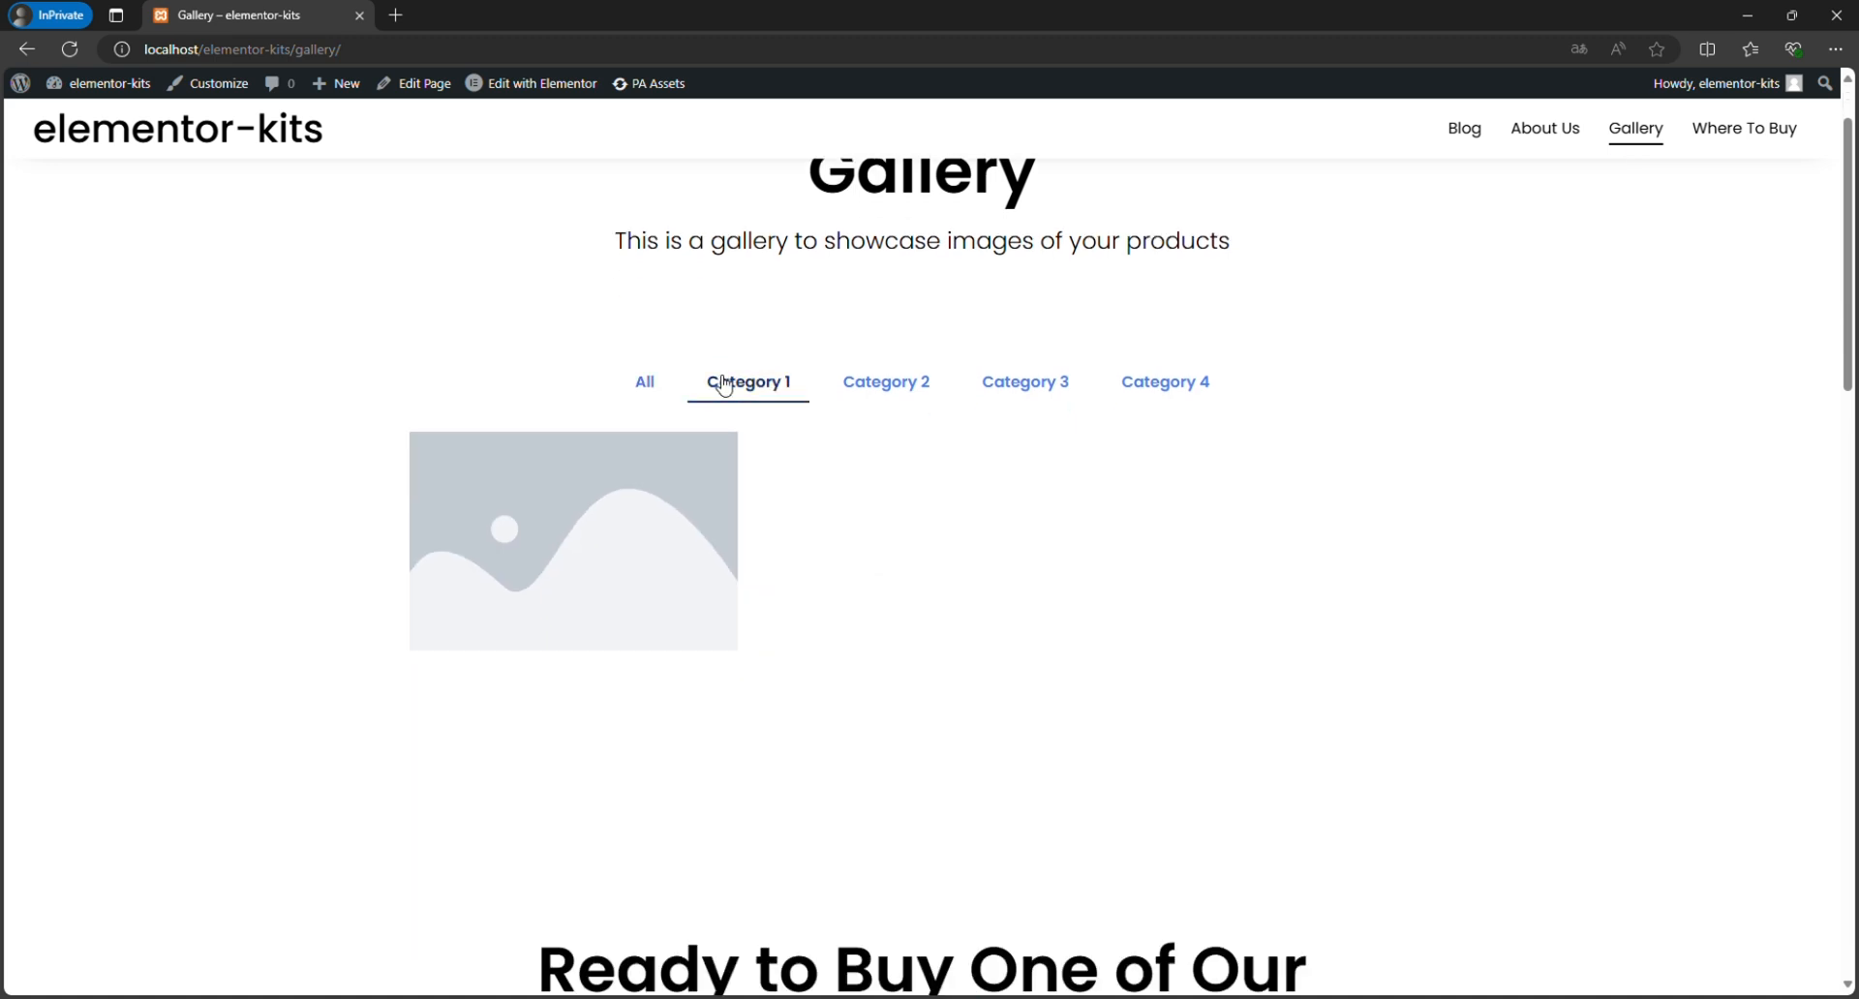
pyautogui.click(940, 382)
pyautogui.click(1012, 382)
pyautogui.click(1135, 382)
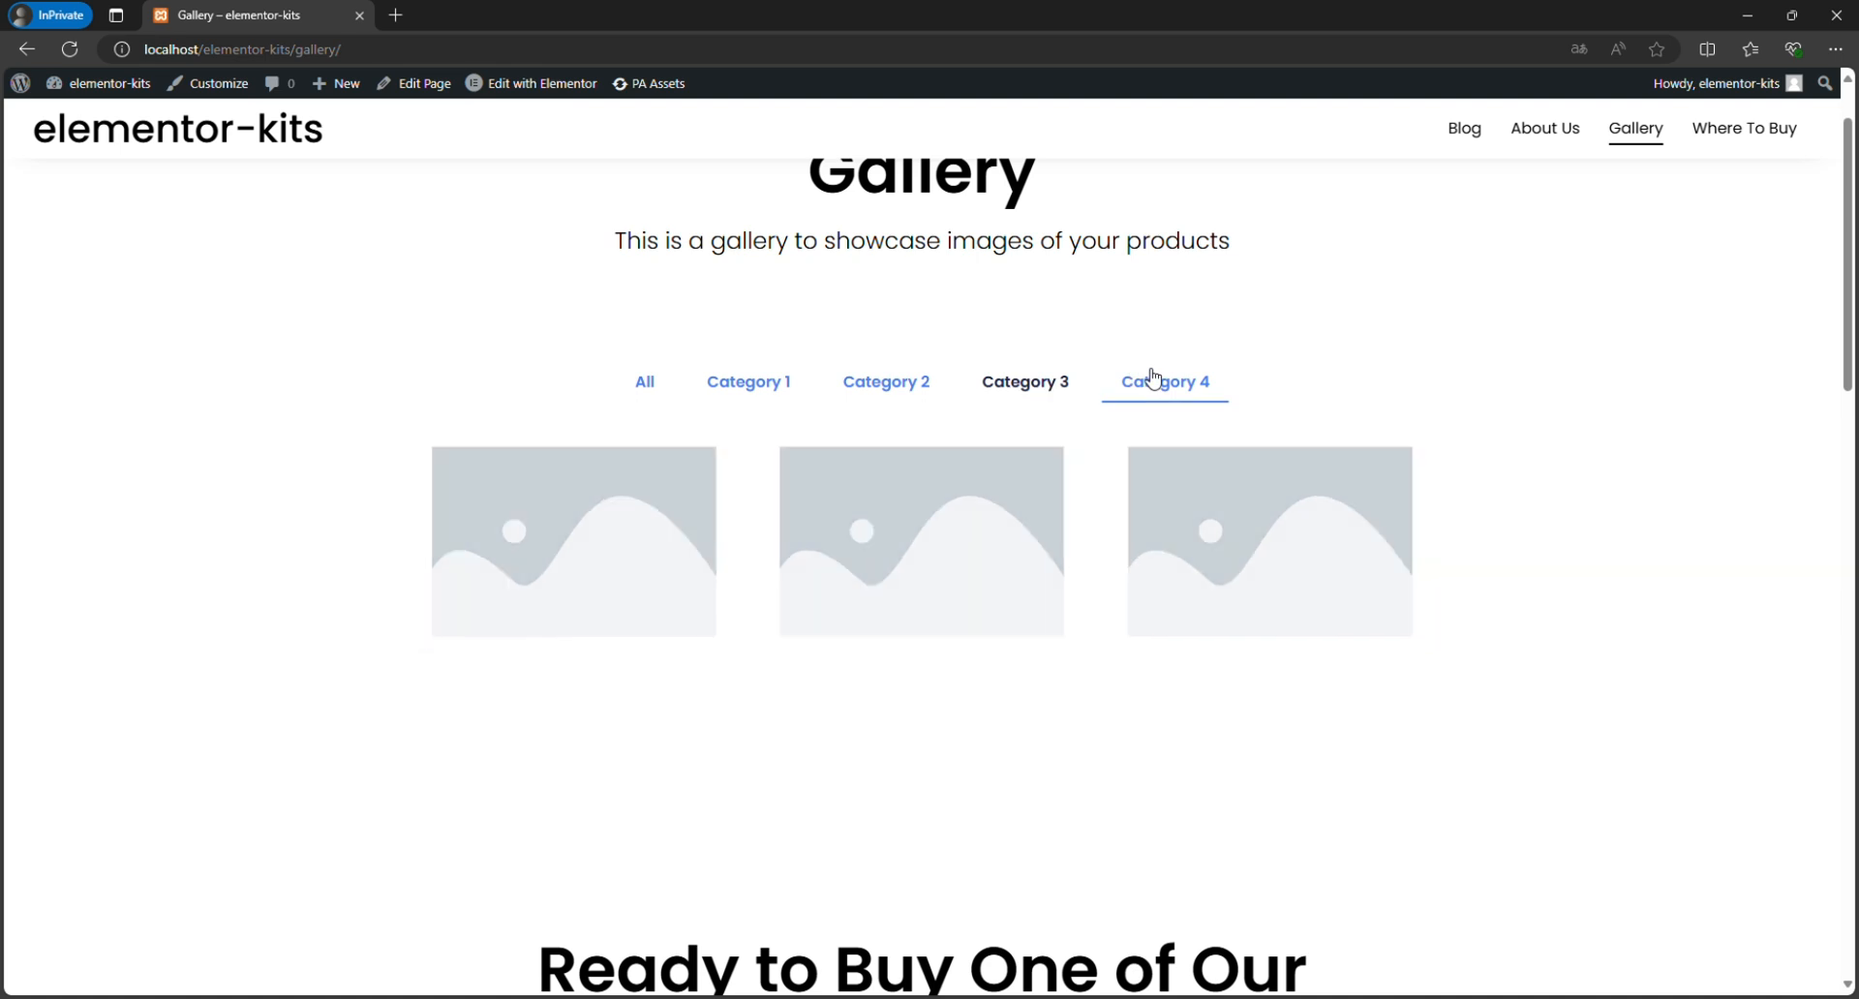
pyautogui.click(673, 389)
# Load more gallery images, preview Image #7 in the lightbox, and close the preview.
pyautogui.scroll(-3, 871, 706)
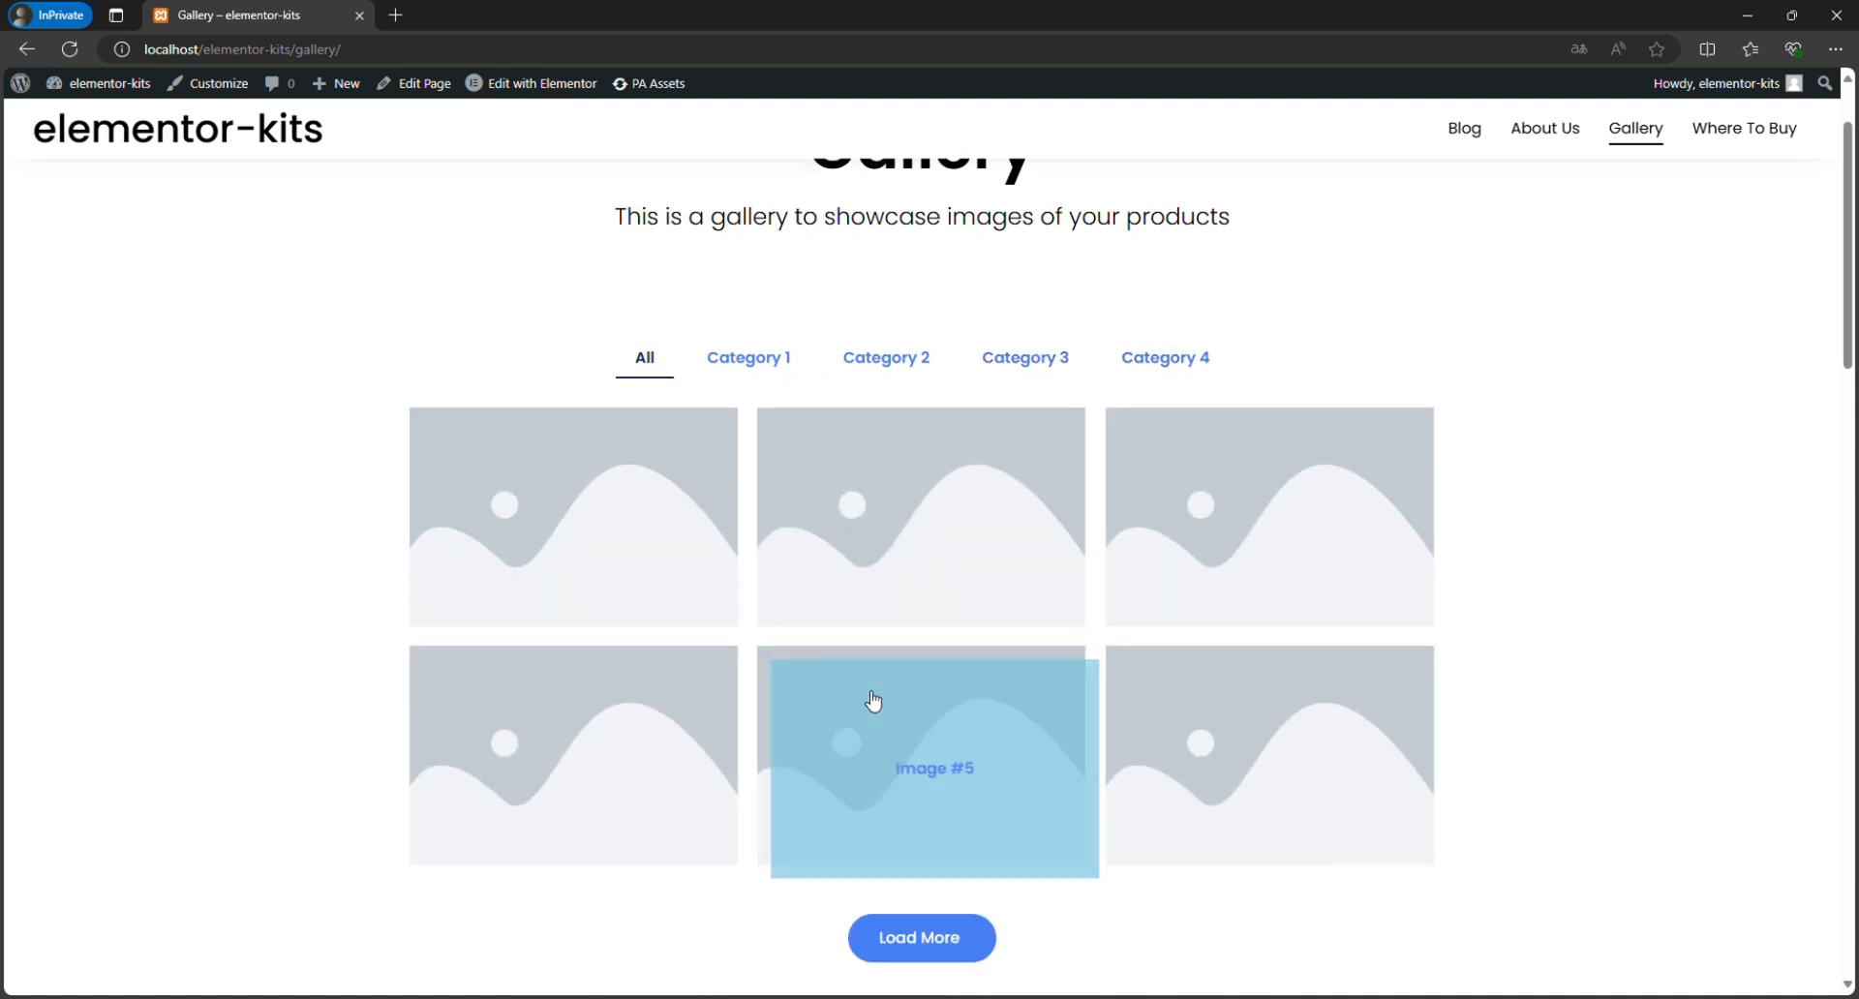
pyautogui.click(914, 683)
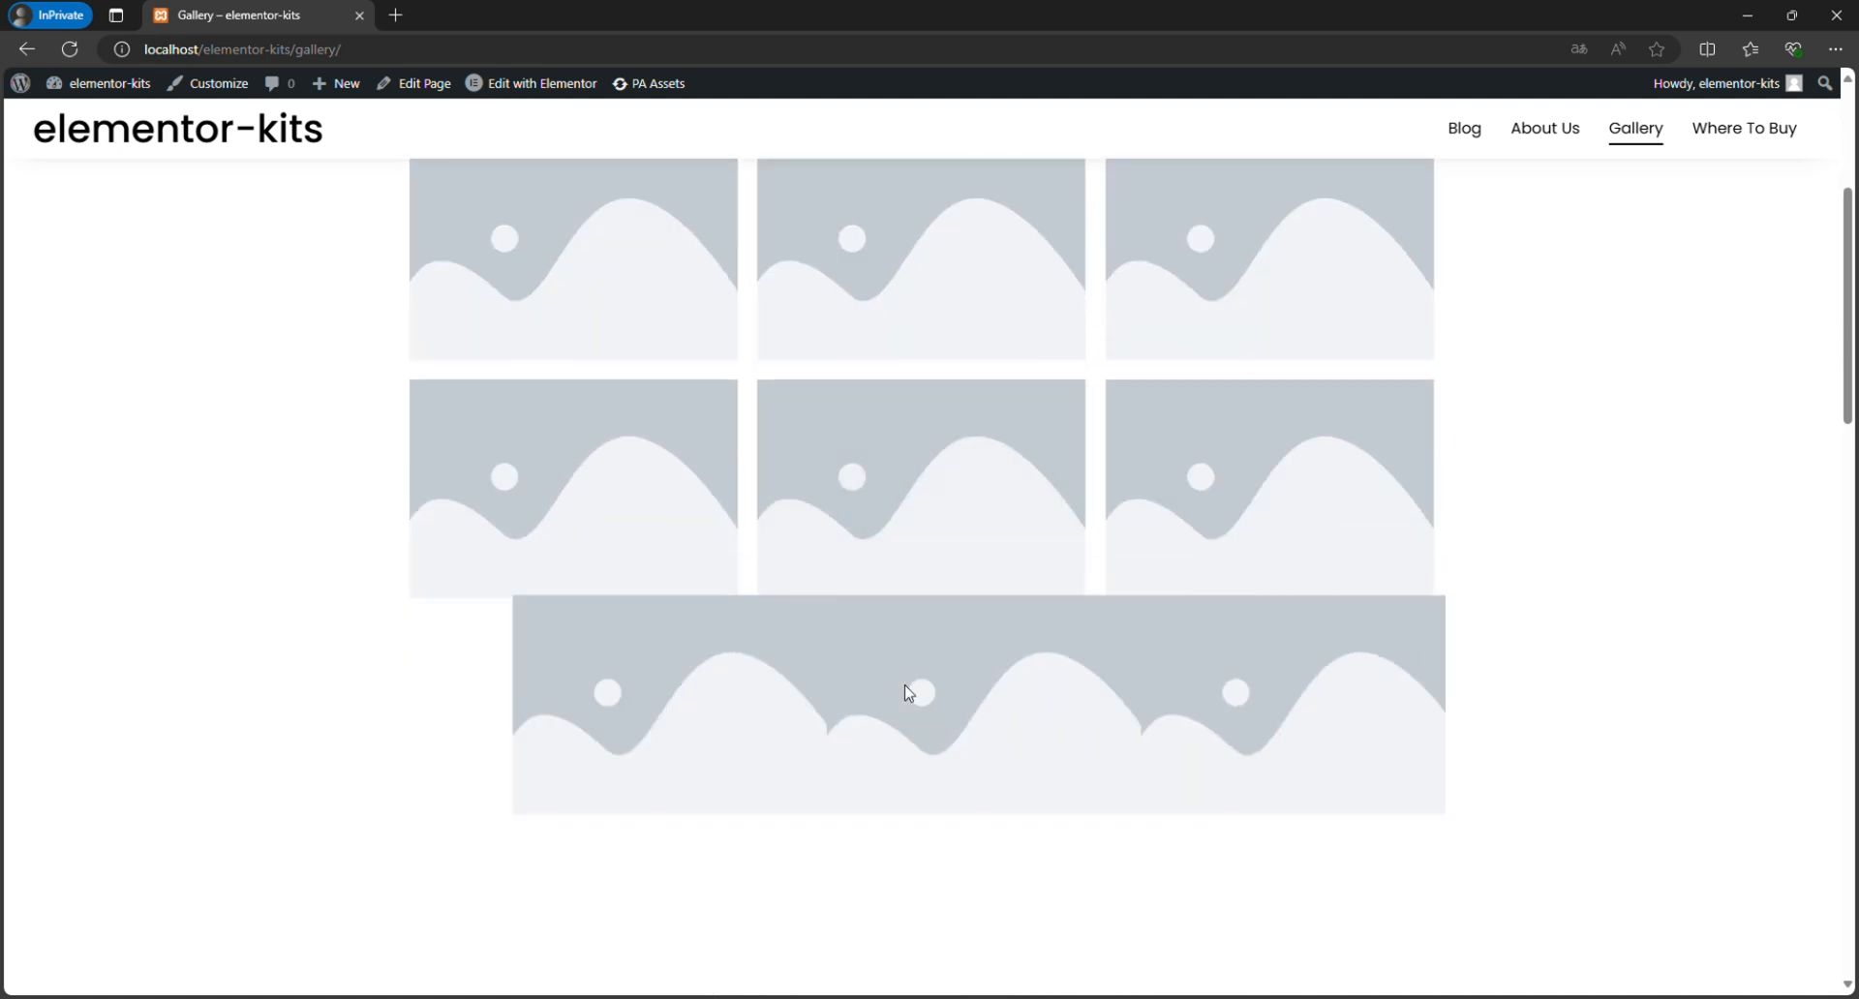
pyautogui.click(574, 700)
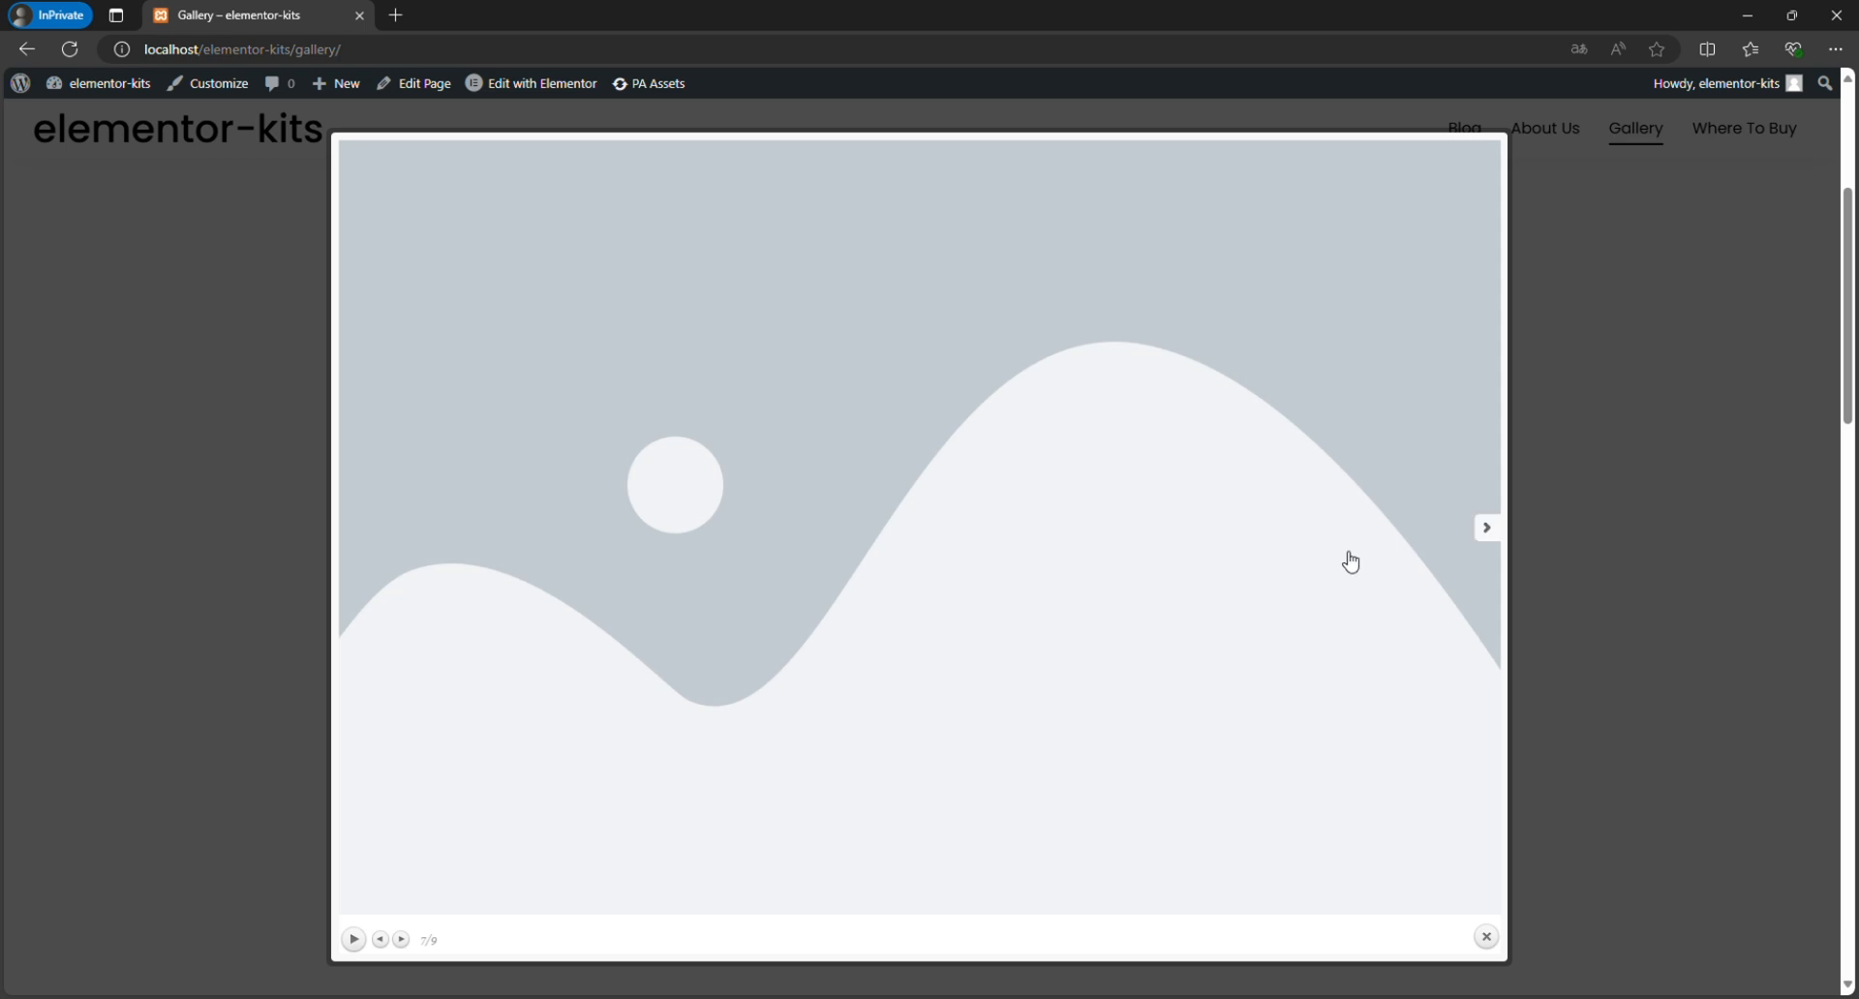
pyautogui.click(1487, 936)
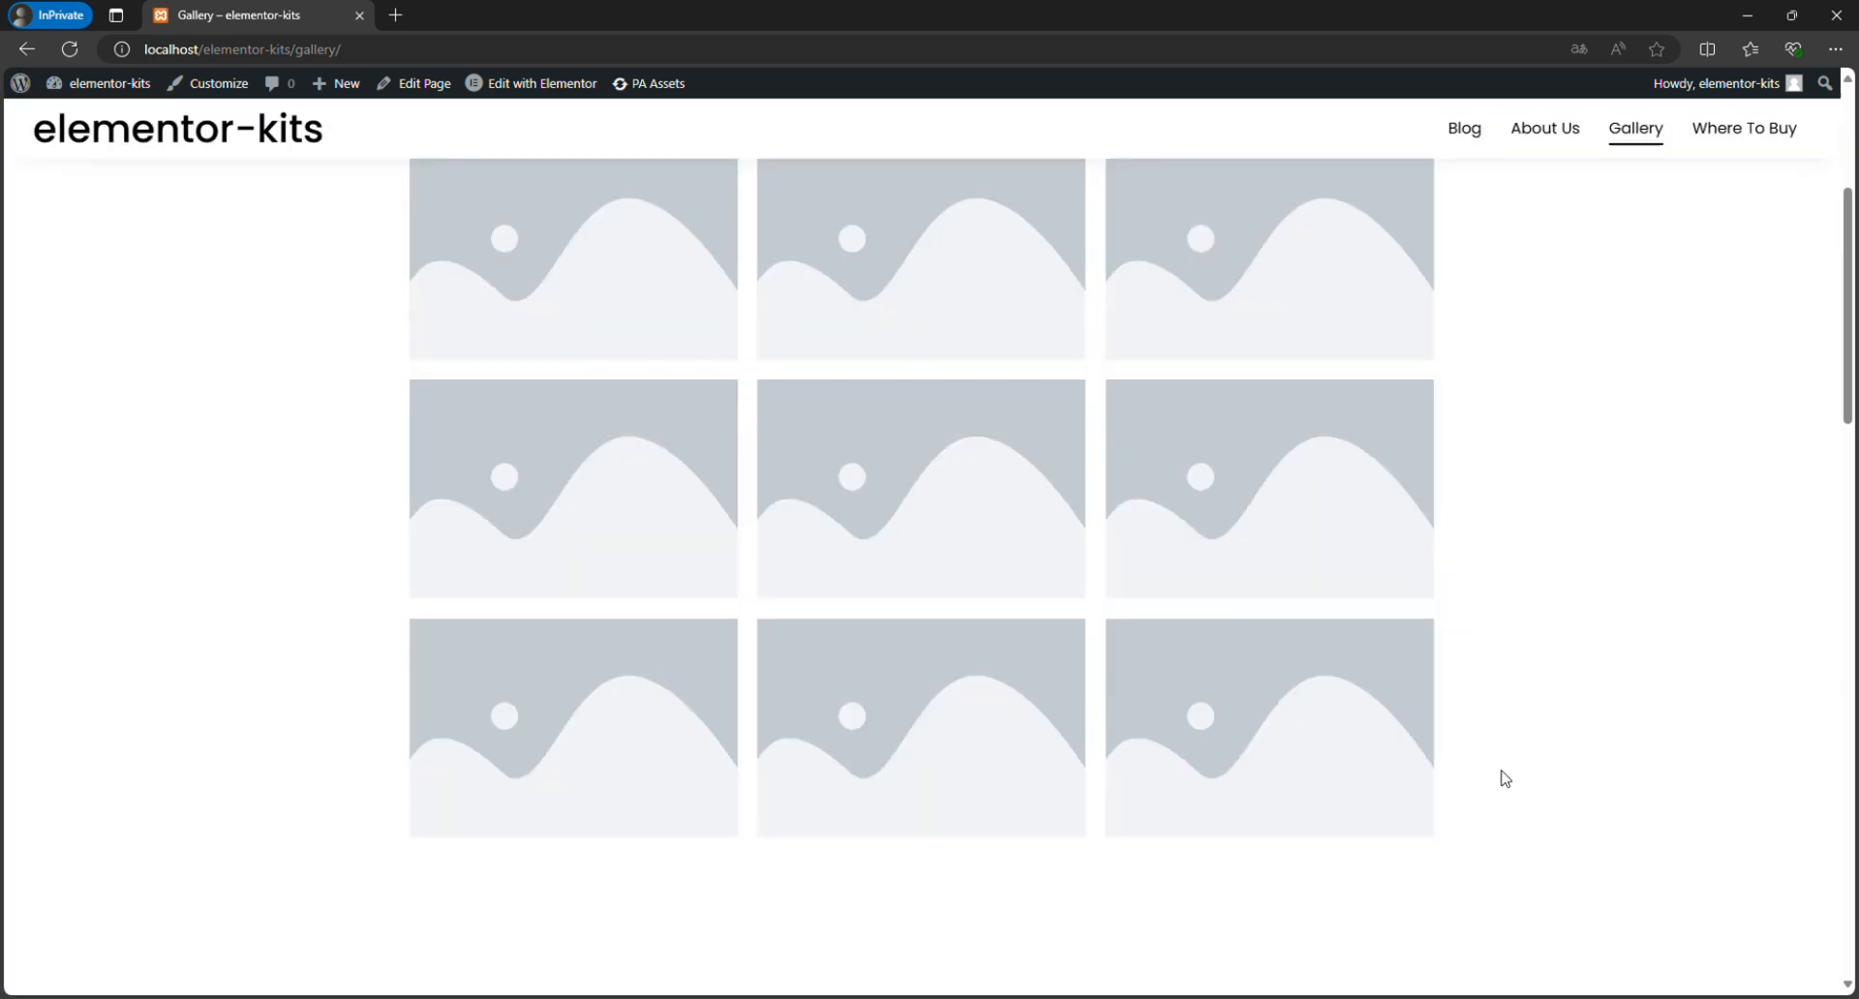
# Examine the remaining sections of the Gallery page down to the newsletter form and footer.
pyautogui.scroll(-6, 1485, 676)
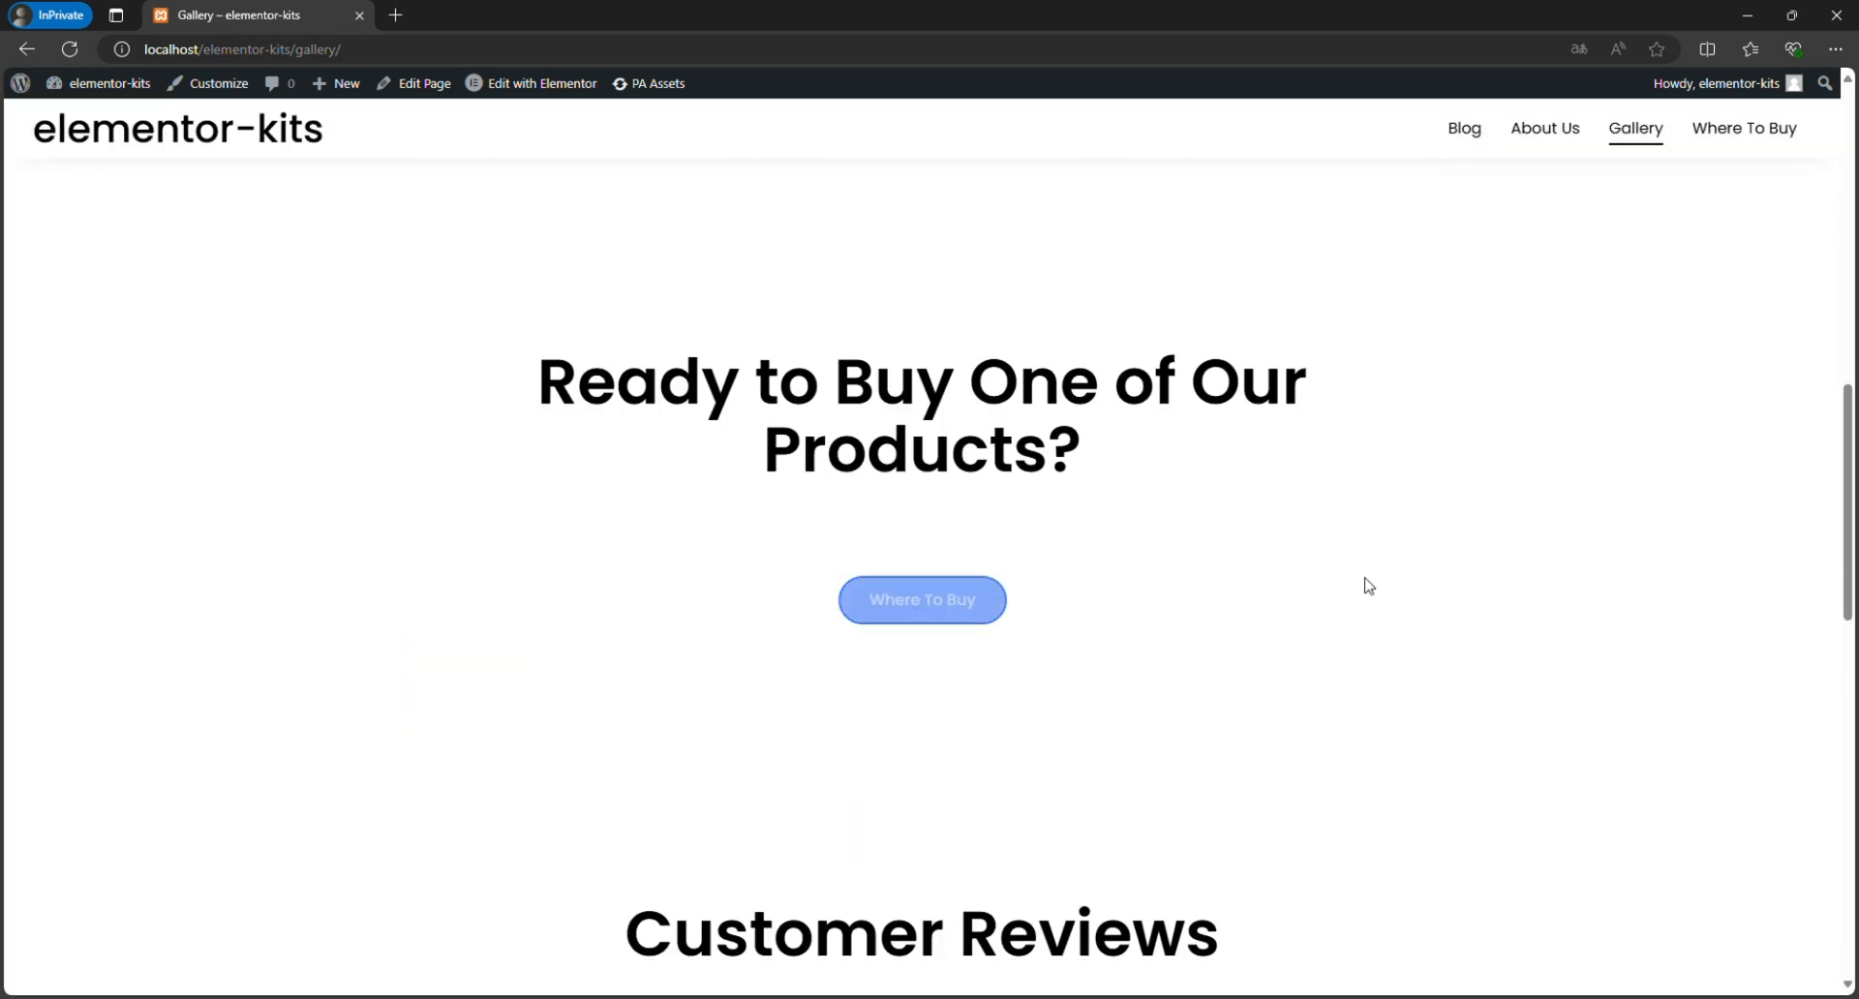
pyautogui.scroll(-5, 1395, 583)
pyautogui.scroll(-5, 1288, 582)
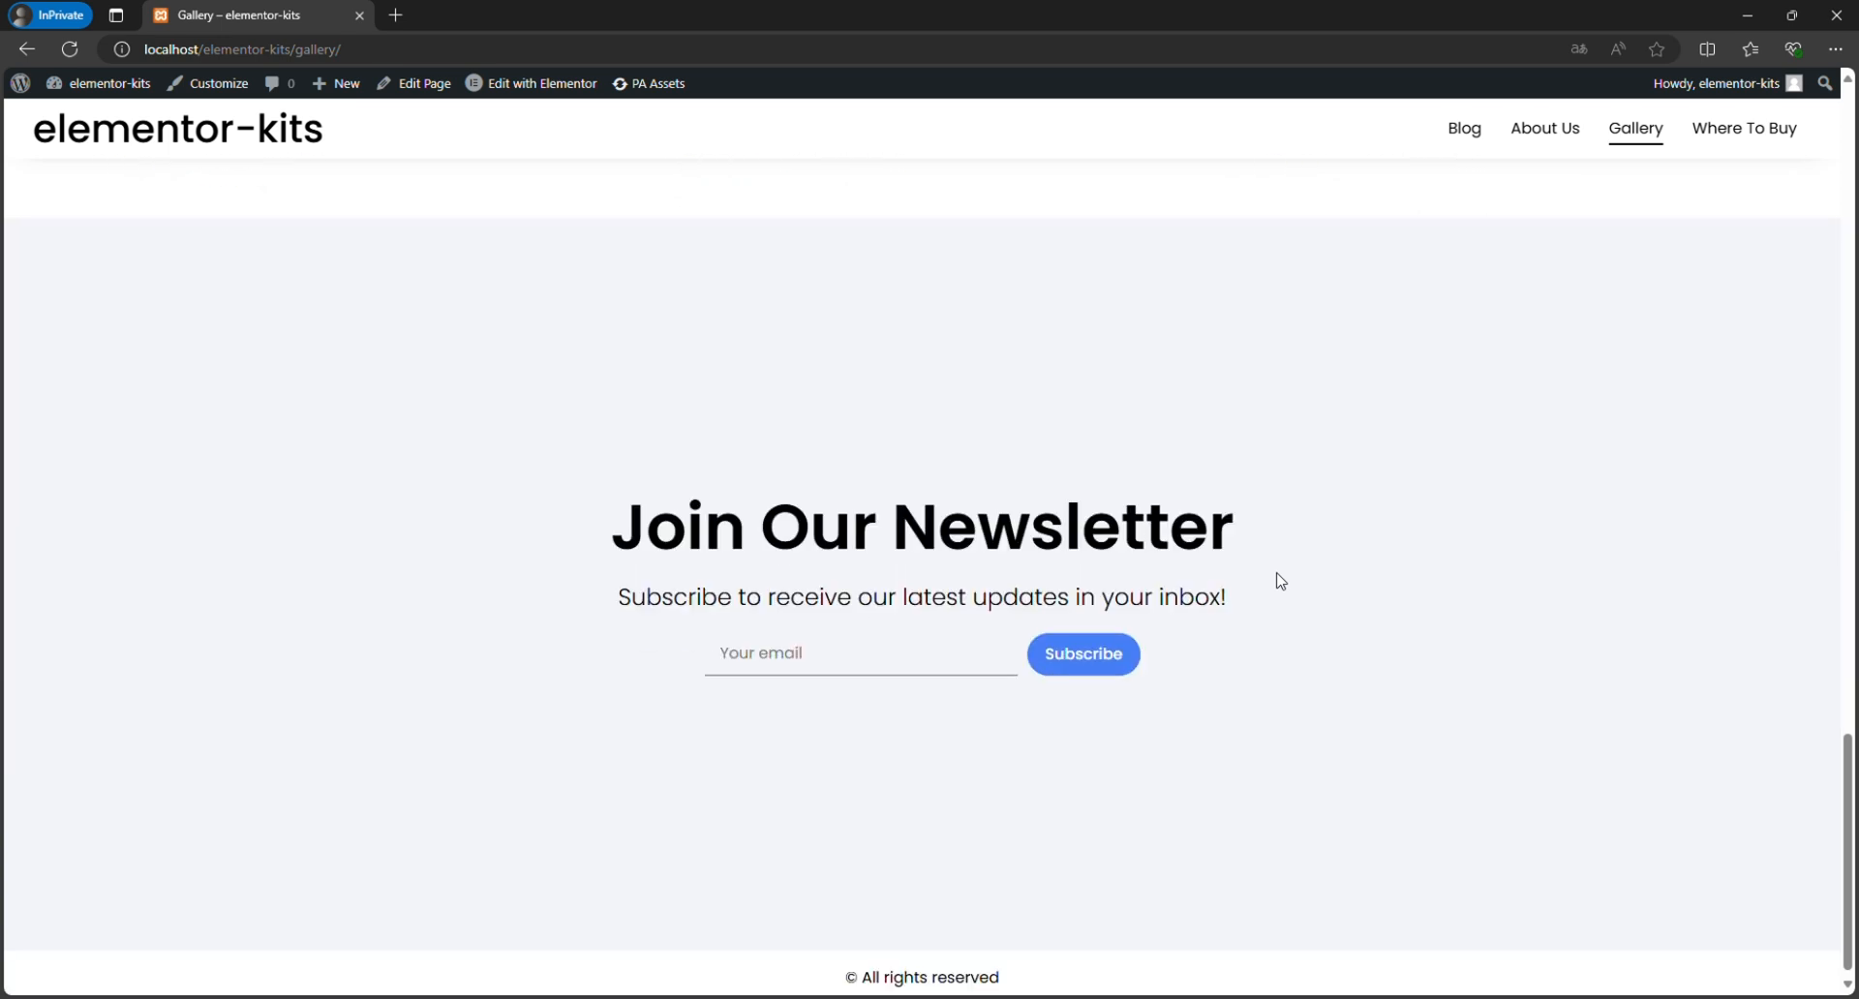
pyautogui.scroll(8, 1274, 581)
pyautogui.scroll(12, 1588, 527)
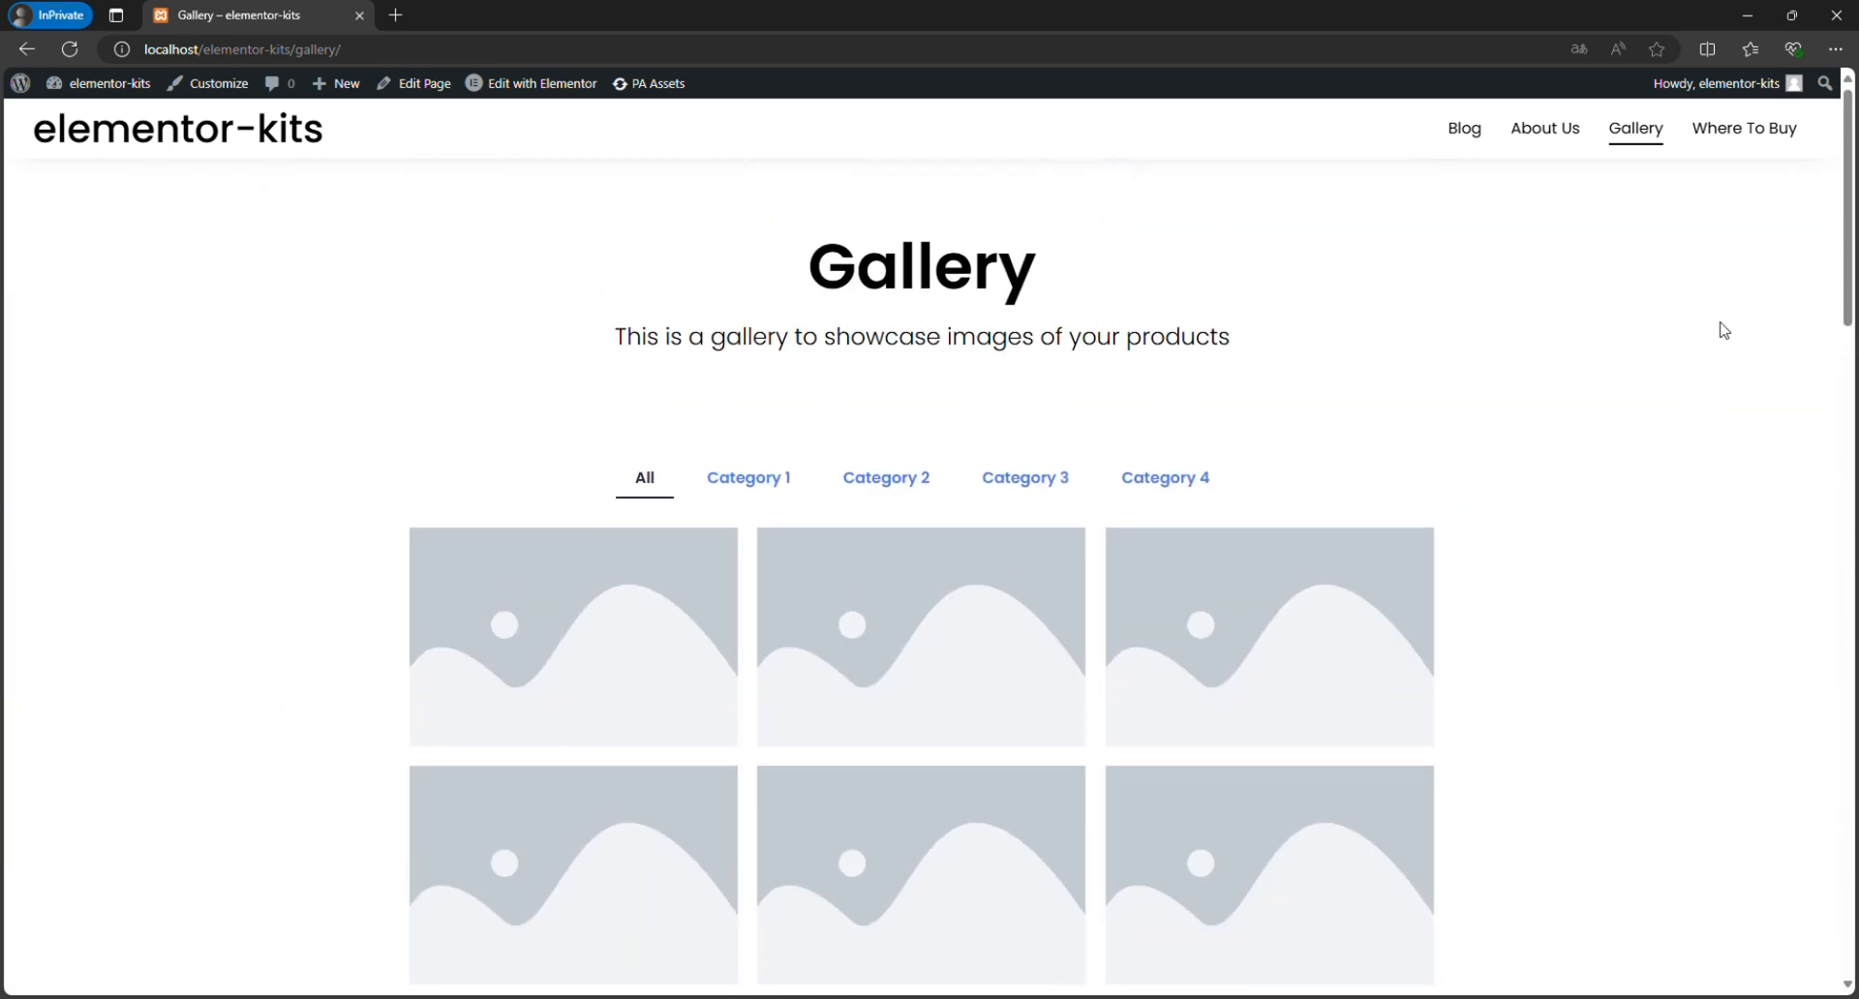
# View the Where To Buy page and examine its location listings and Customer Reviews section.
pyautogui.click(1764, 151)
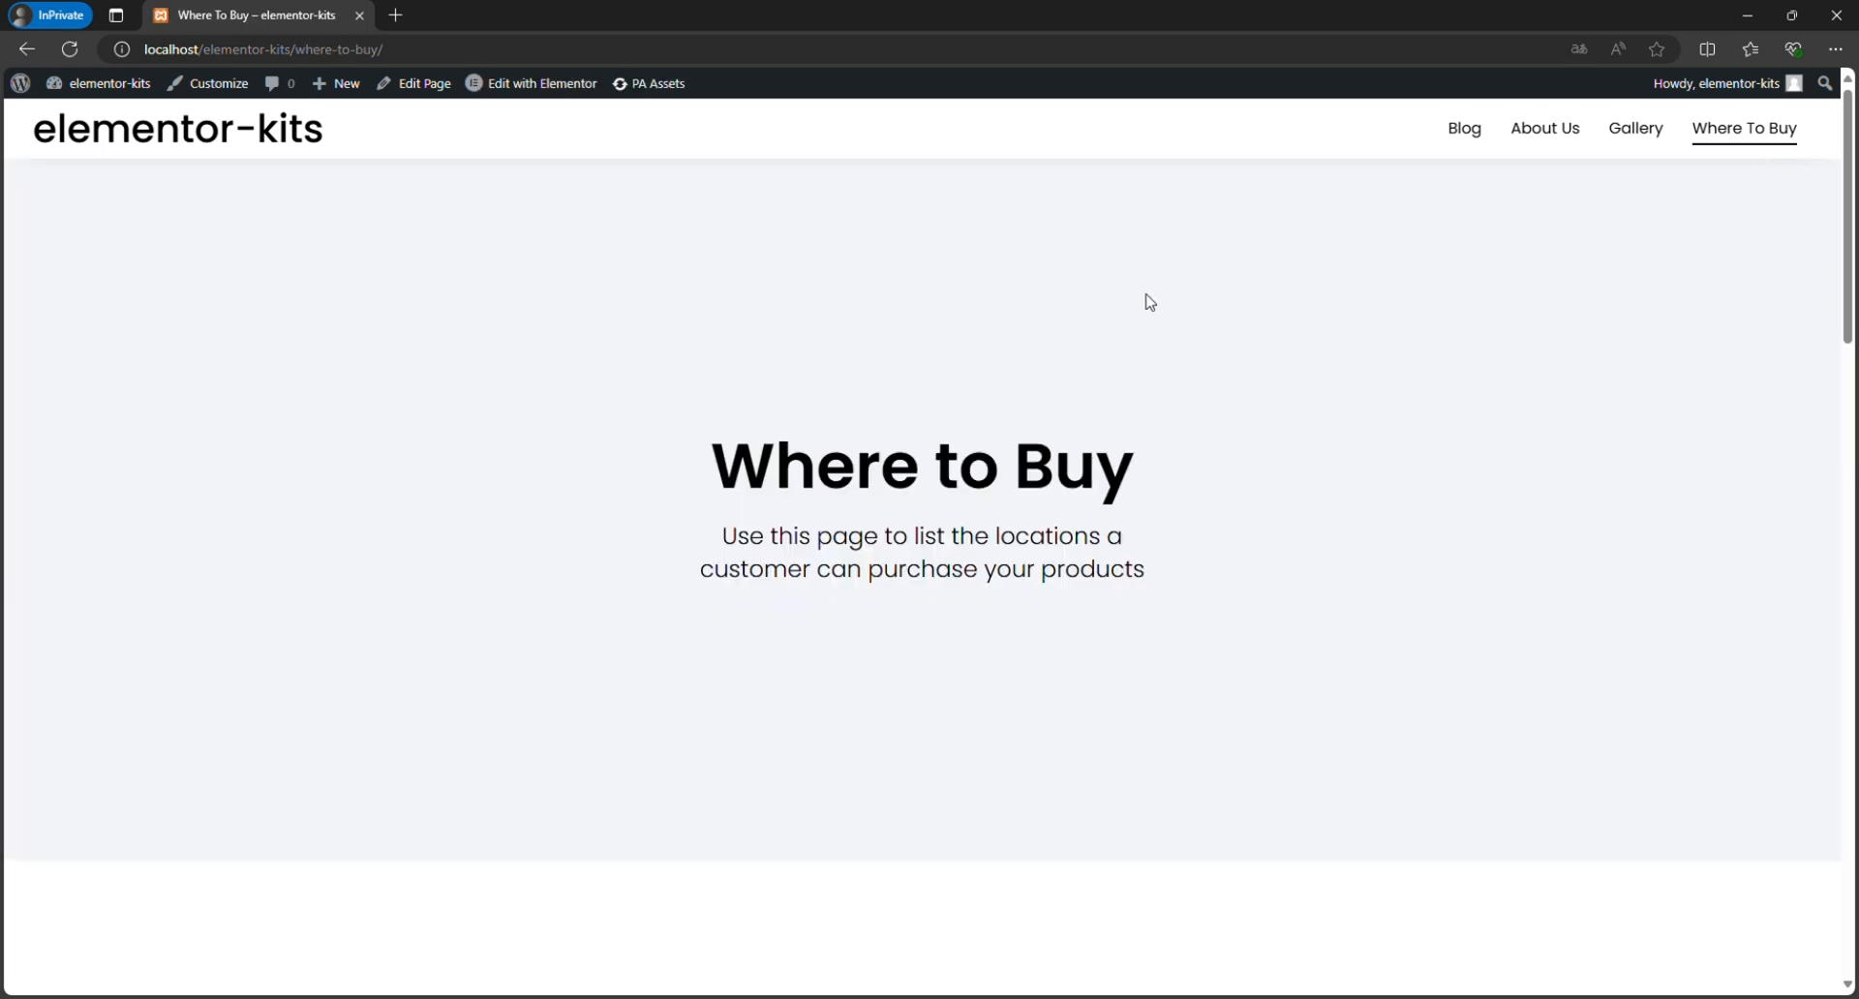
pyautogui.scroll(-10, 1147, 302)
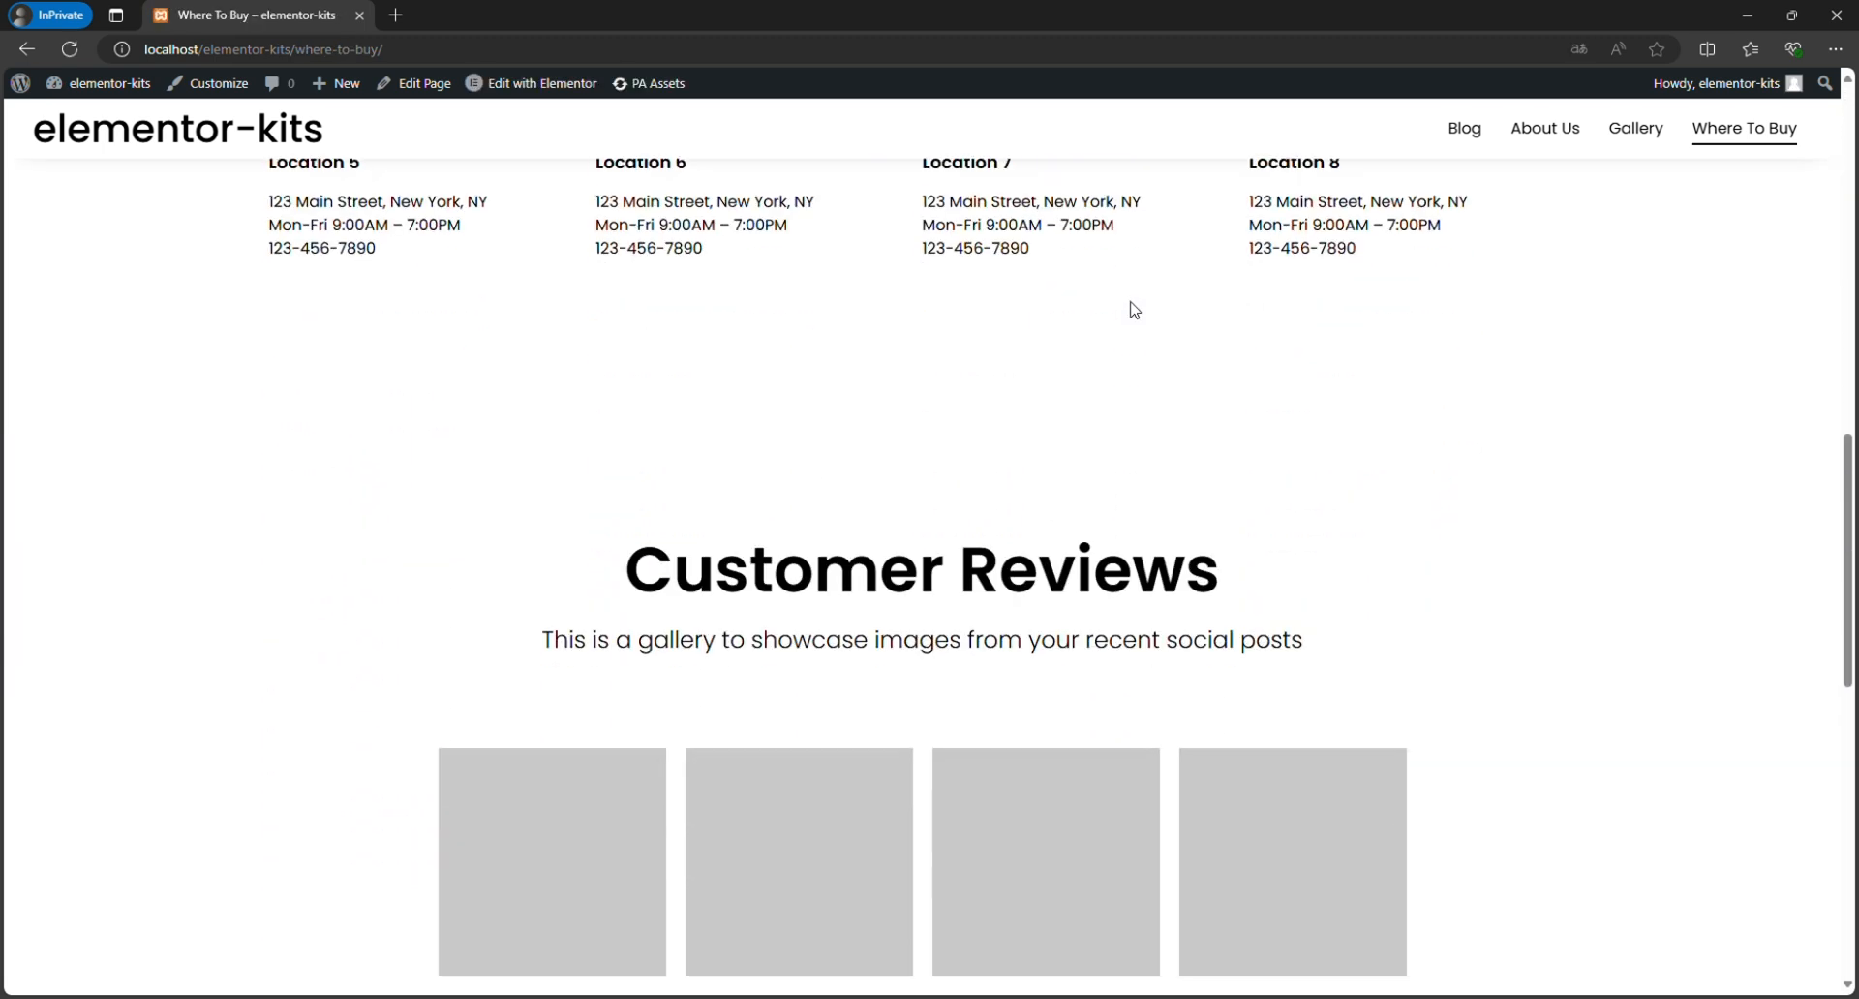